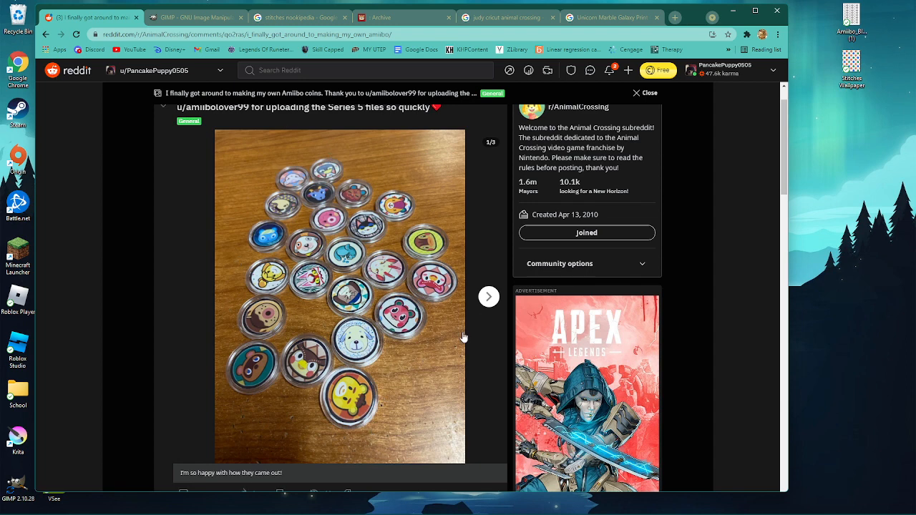
Look through all three photos of finished Amiibo coins in the Reddit post.
click(489, 296)
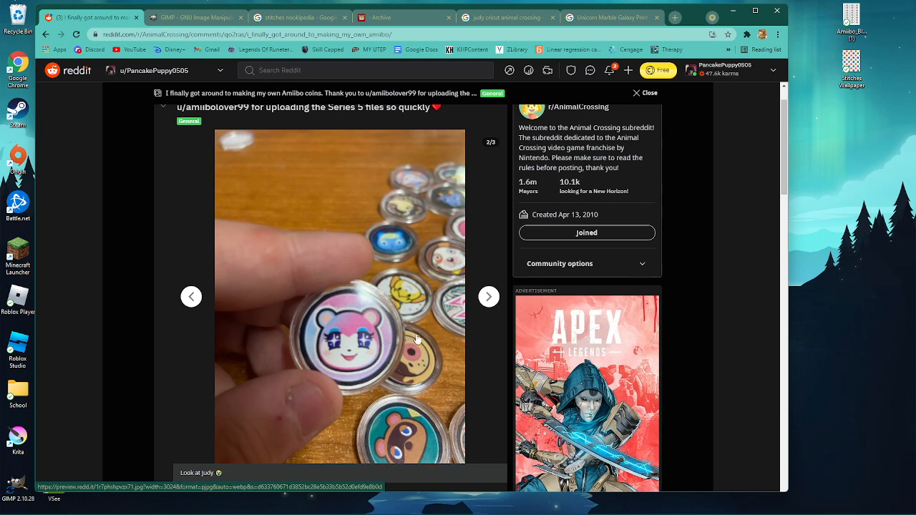
click(488, 297)
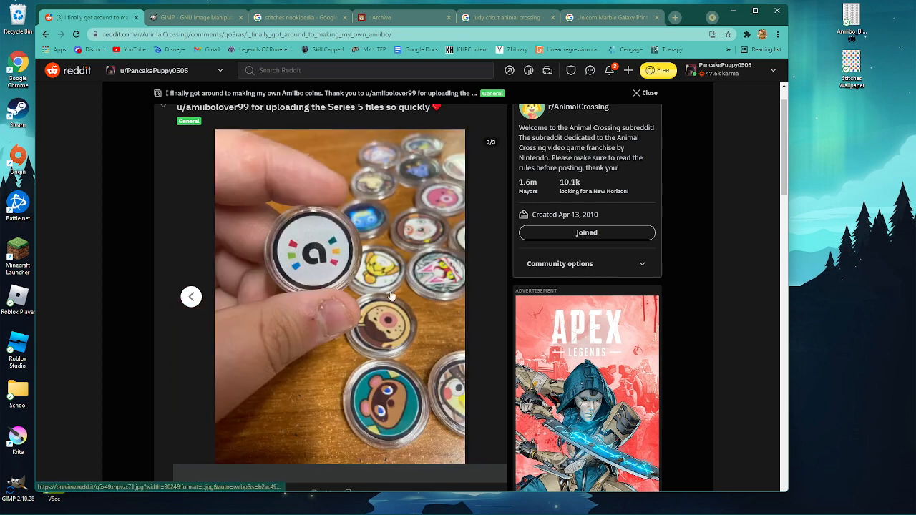
click(191, 297)
click(192, 297)
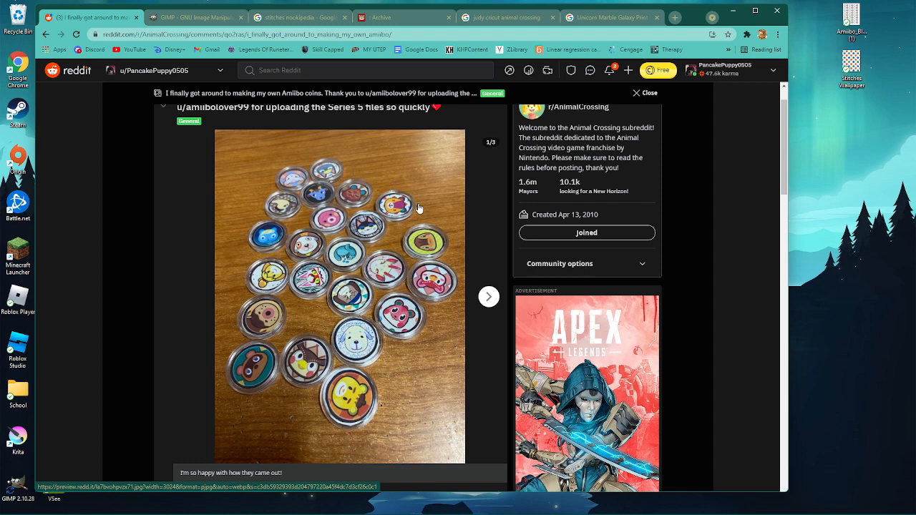
click(488, 298)
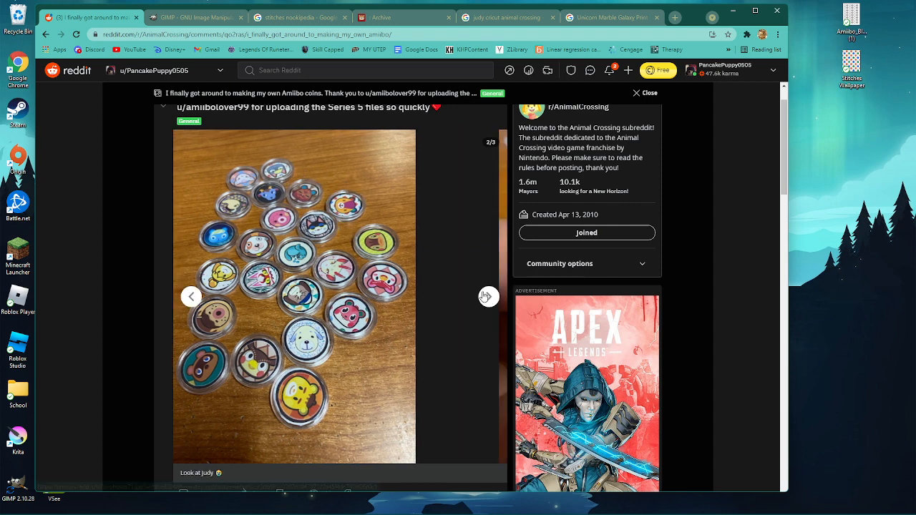
click(481, 296)
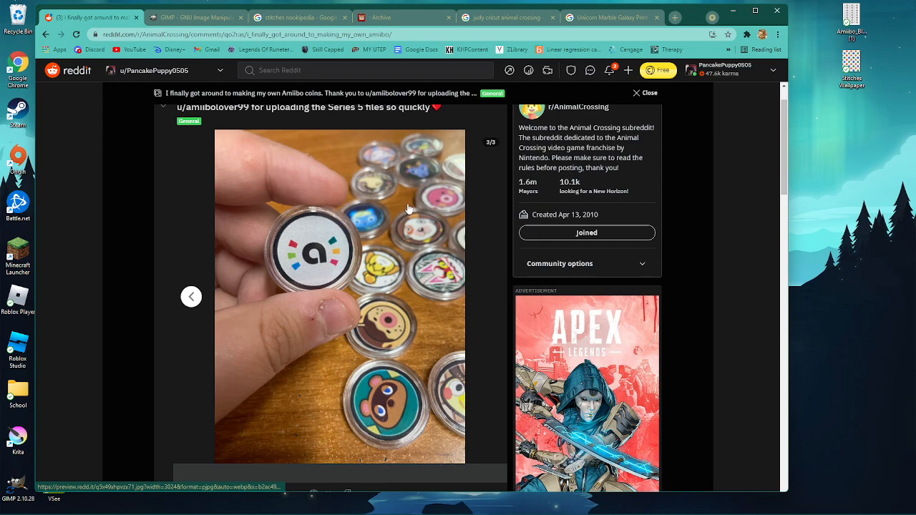
click(190, 296)
click(190, 296)
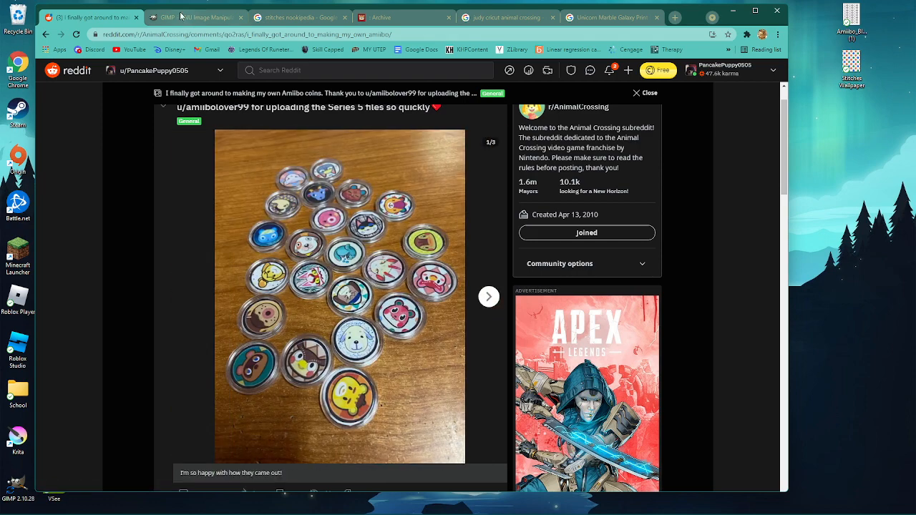
View the GIMP website, and preview the Amiibo_Blank (1) template image from the desktop.
click(183, 17)
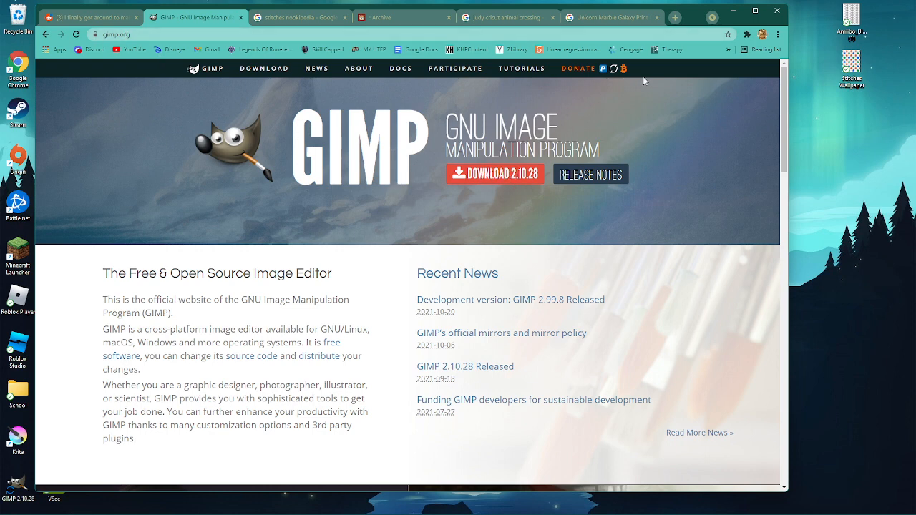
click(732, 10)
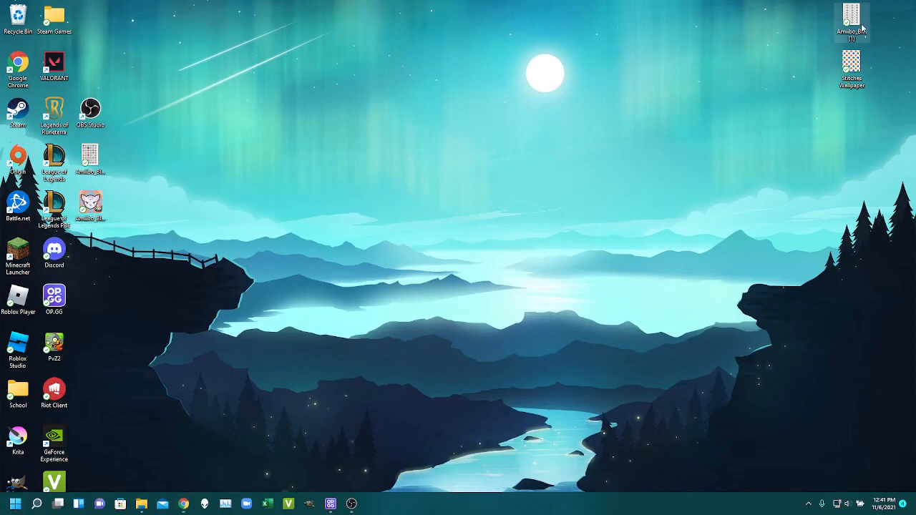
double_click(862, 27)
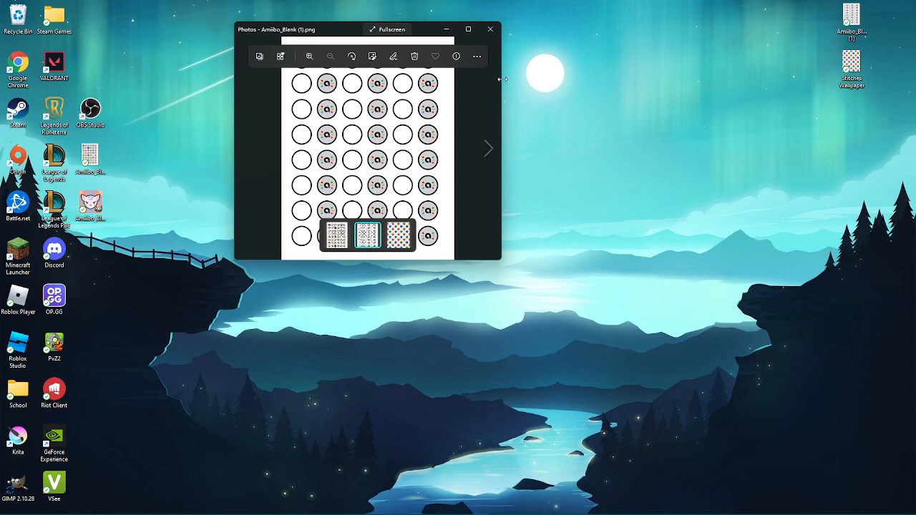
click(490, 30)
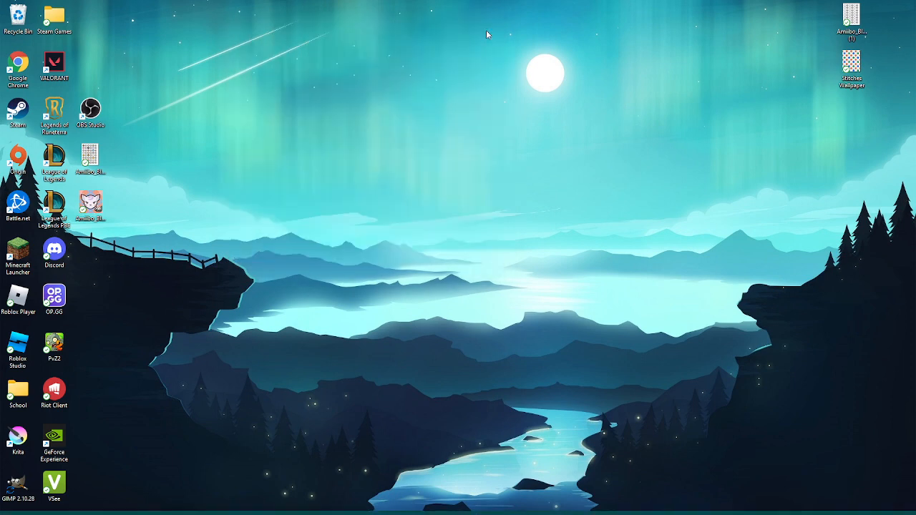
Start GIMP and open the Amiibo_Blank (1) template from the desktop as an image.
double_click(25, 485)
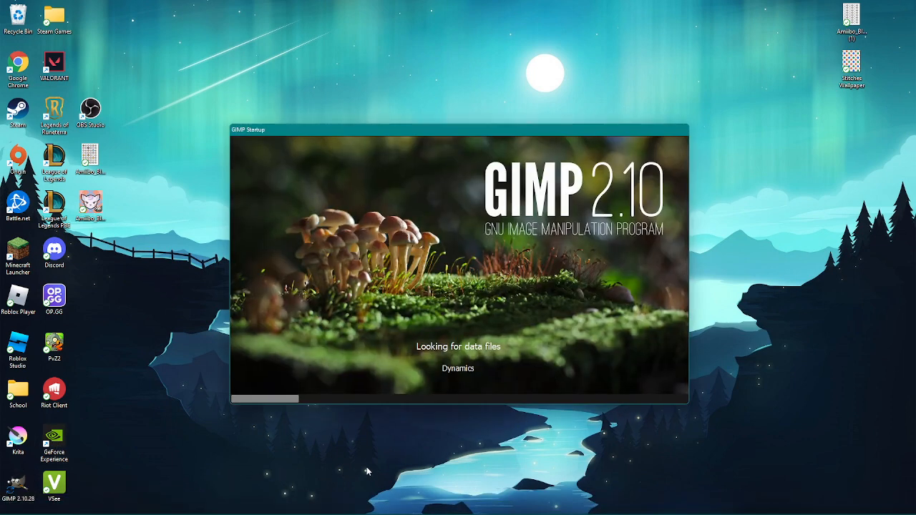
drag(468, 128, 317, 101)
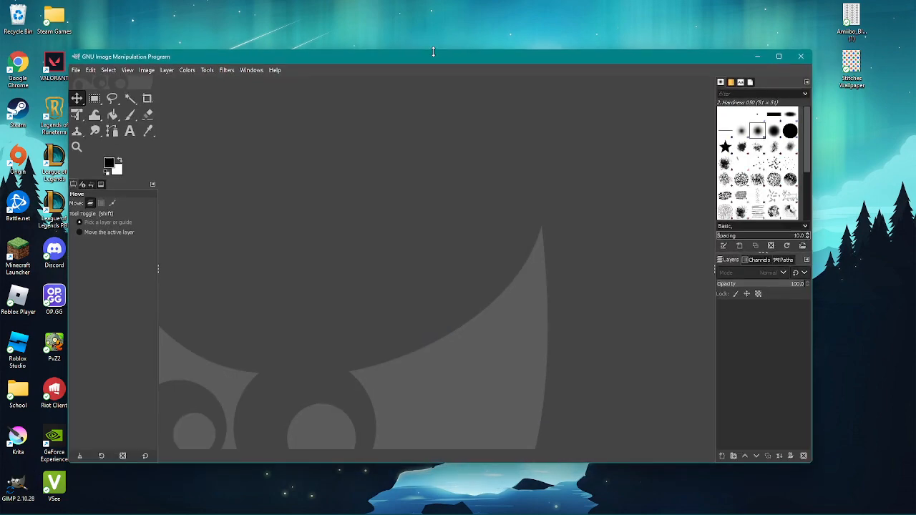
drag(433, 51, 369, 41)
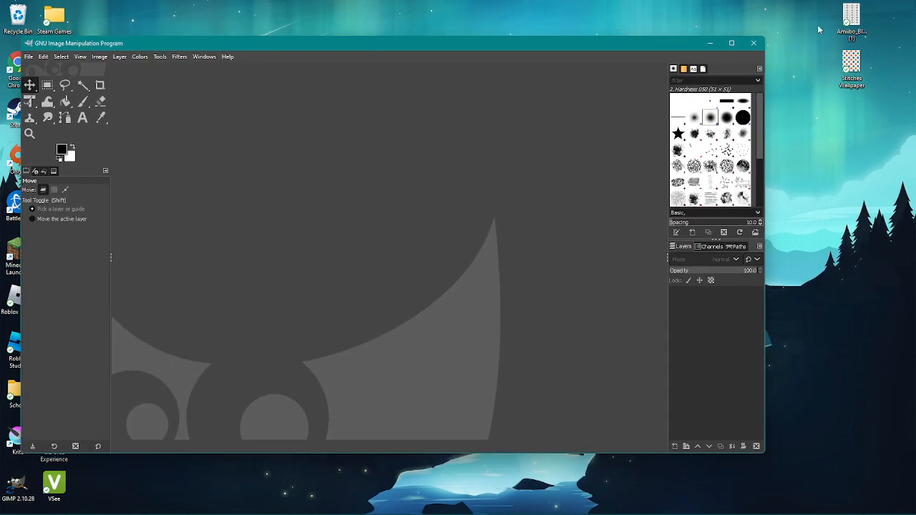
drag(851, 17, 375, 228)
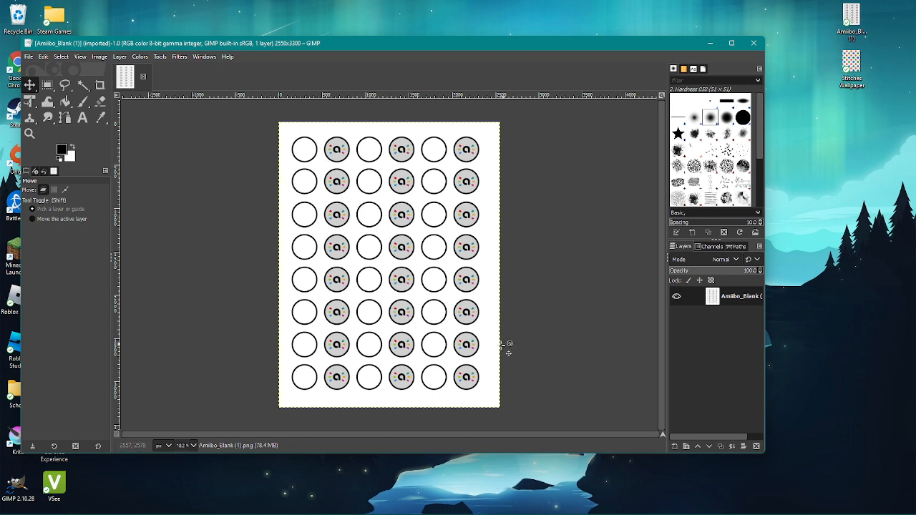
Add an alpha channel to the Amiibo_Blank (1) layer.
scroll(377, 256, up, 2)
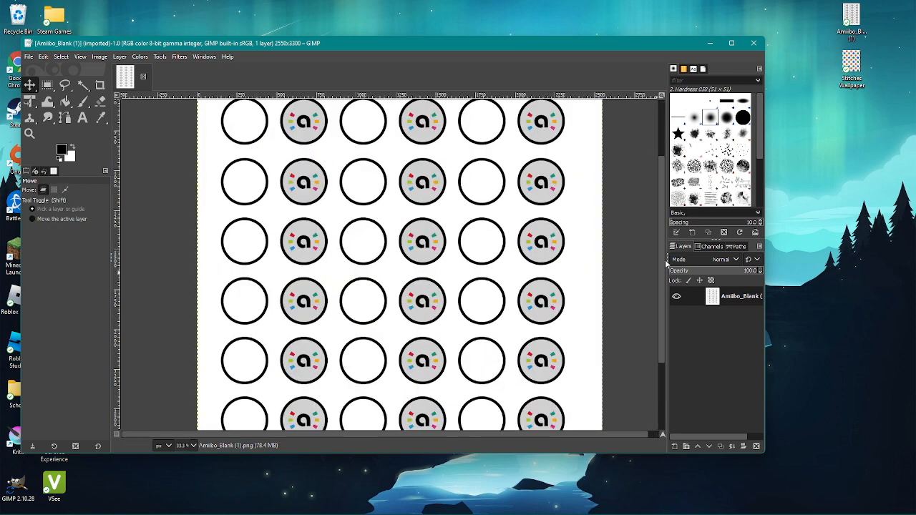
scroll(369, 185, up, 1)
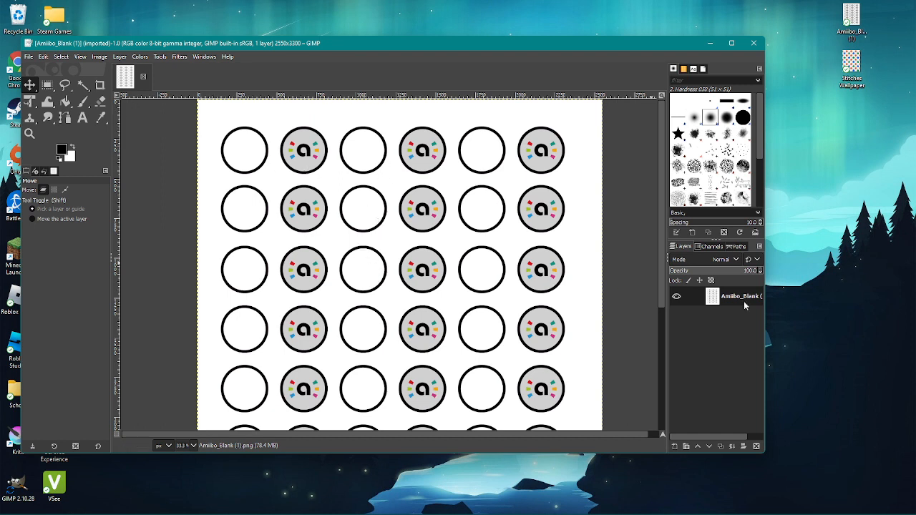
right_click(694, 298)
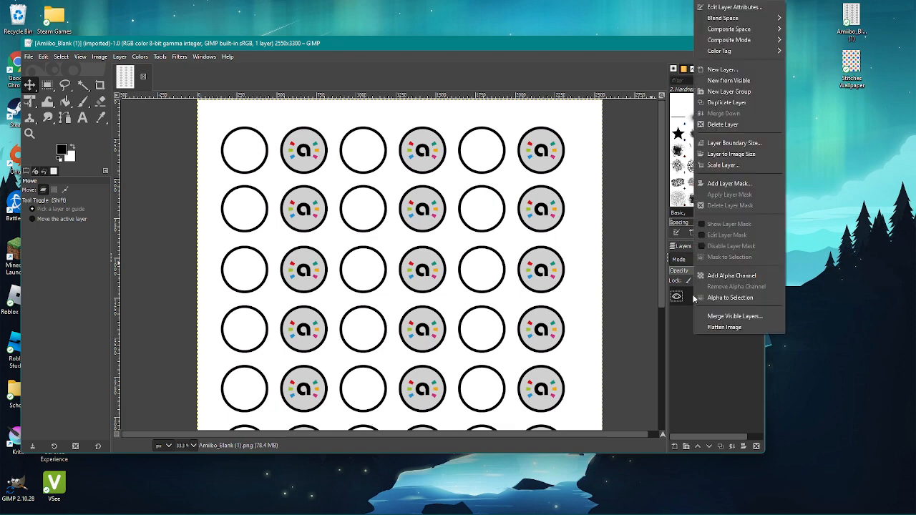
click(744, 276)
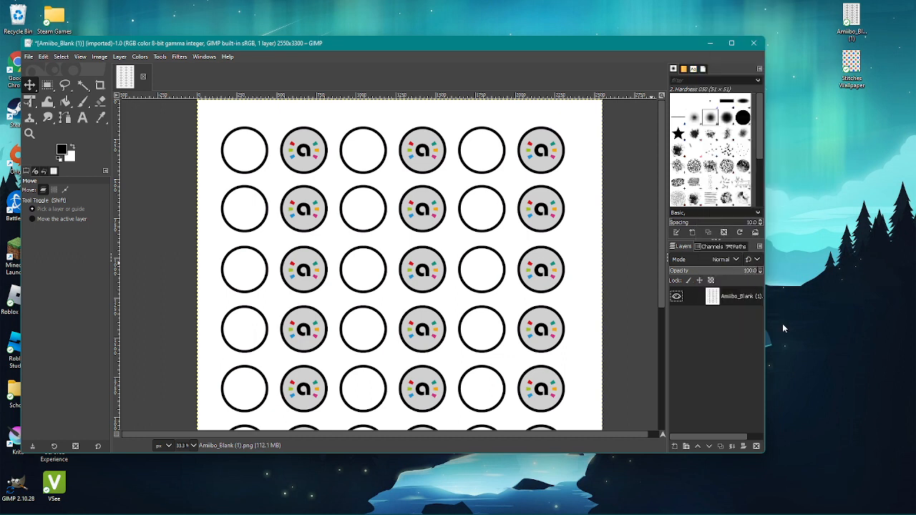
Use Fuzzy Select to cut out the white interior of the first blank circle in the template's leftmost column.
click(81, 85)
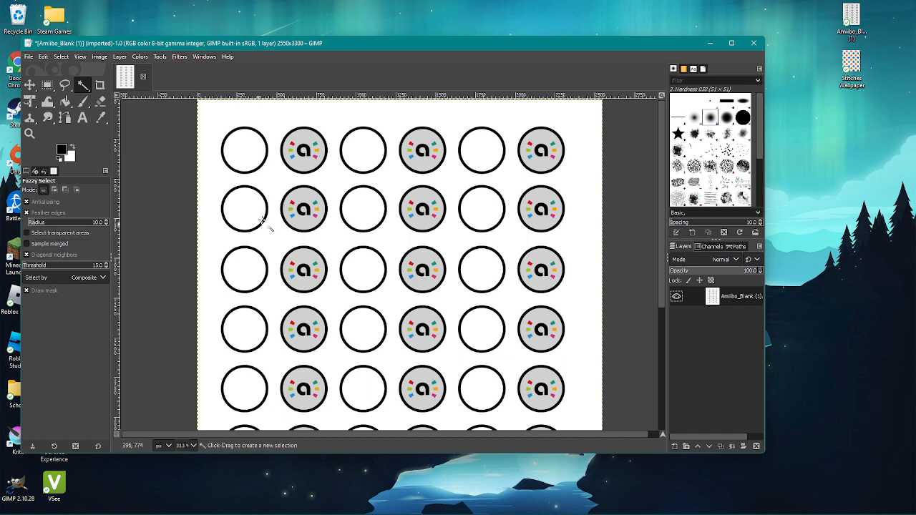
click(235, 153)
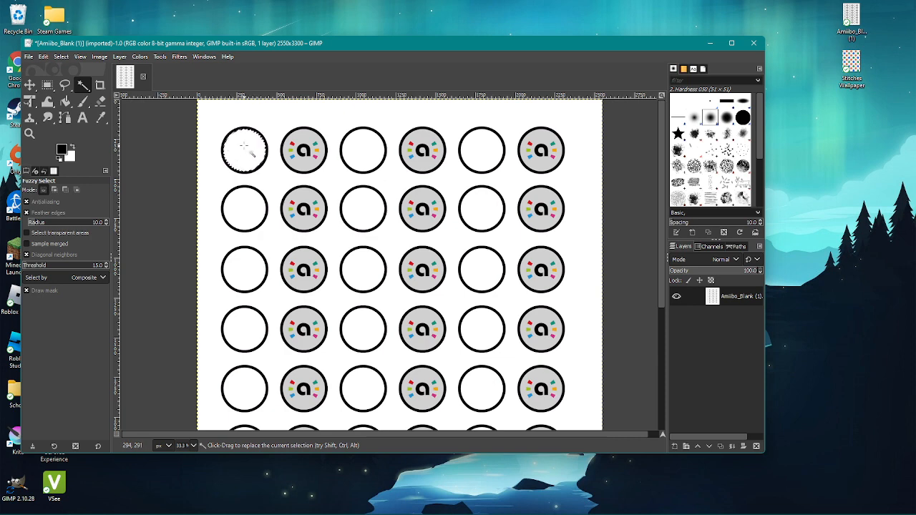
right_click(244, 148)
mouse_move(265, 172)
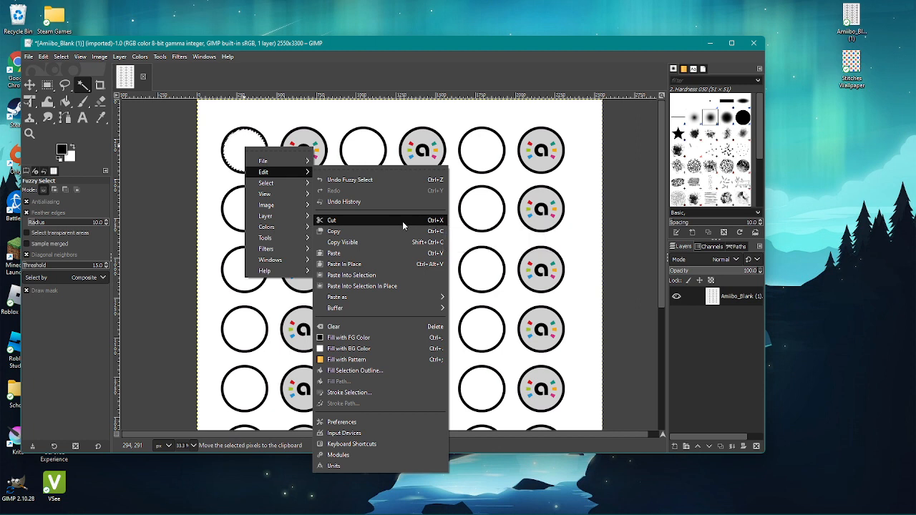
click(436, 220)
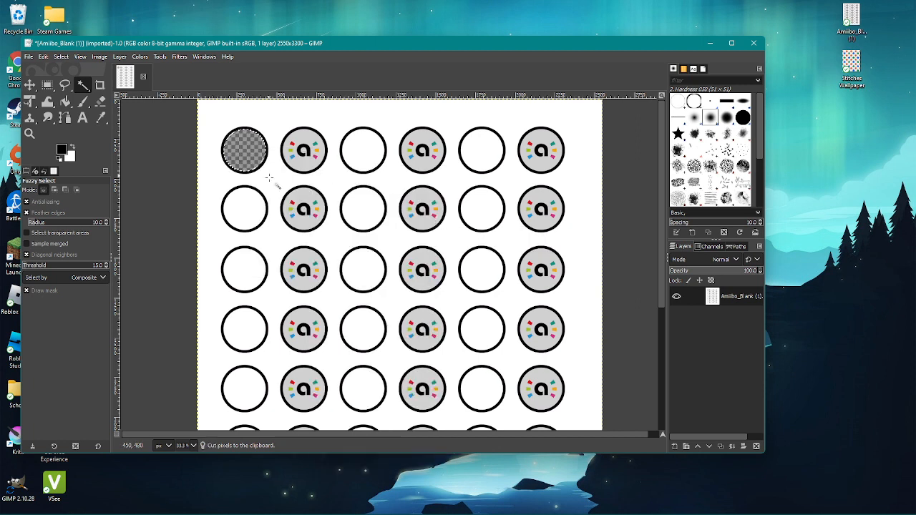
Cut out the white interiors of the second through seventh circles in the first blank column.
click(251, 209)
key(ctrl+x)
click(243, 267)
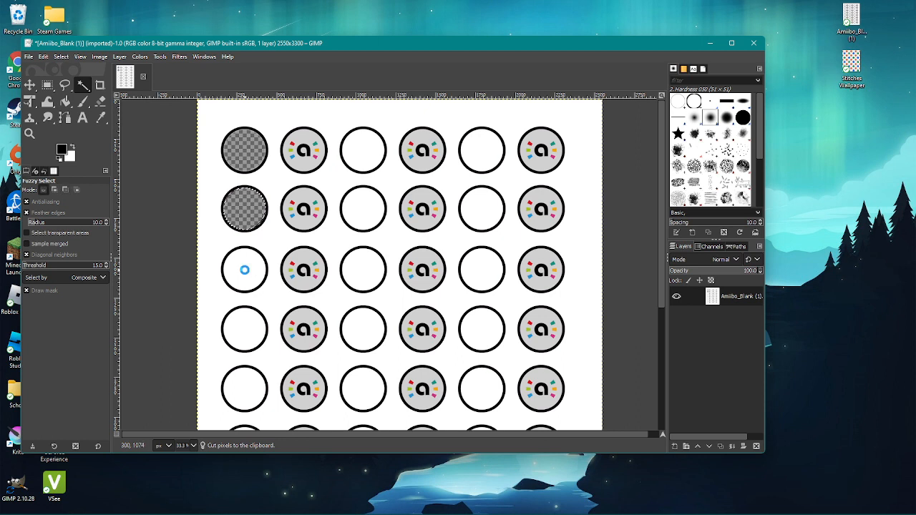
key(ctrl+x)
click(244, 327)
key(ctrl+x)
scroll(249, 376, down, 2)
click(249, 306)
key(ctrl+x)
click(243, 365)
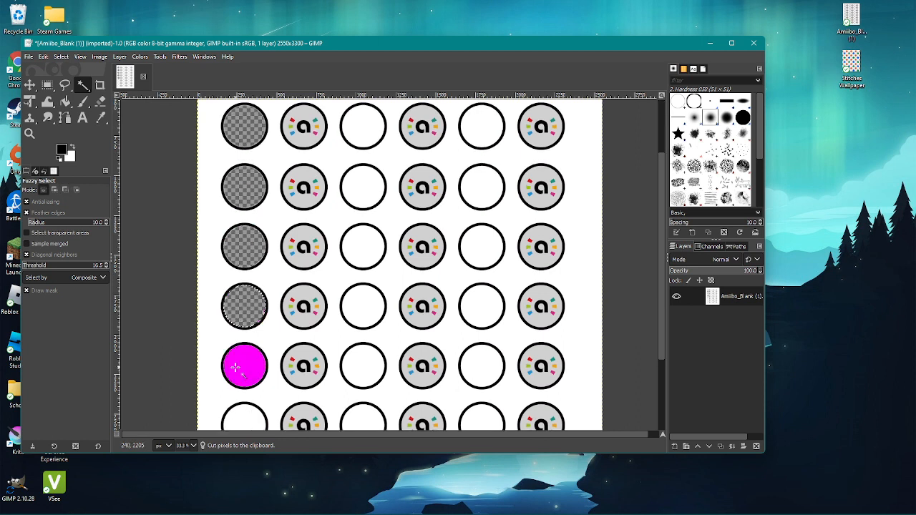
key(ctrl+x)
click(244, 418)
key(ctrl+x)
Cut out the white interiors of the third through sixth circles in the second blank column.
click(379, 354)
key(ctrl+x)
click(363, 307)
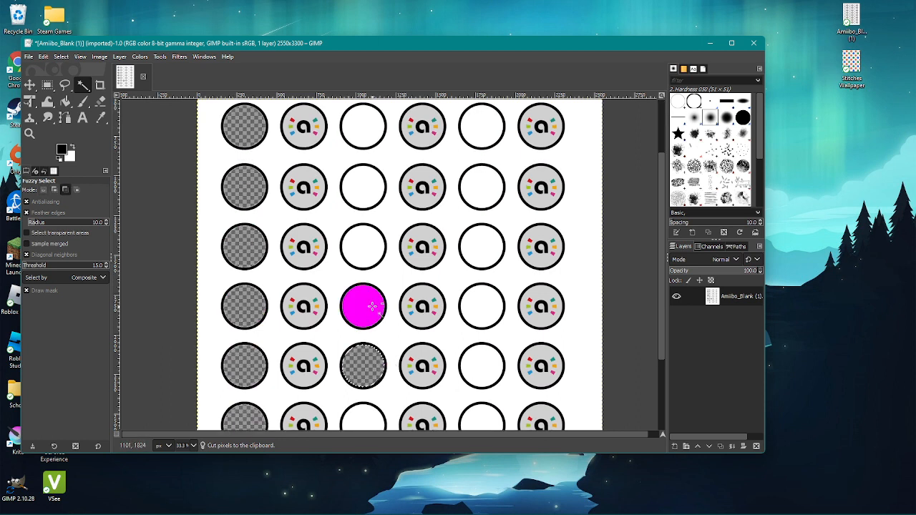
click(362, 245)
key(ctrl+x)
click(363, 186)
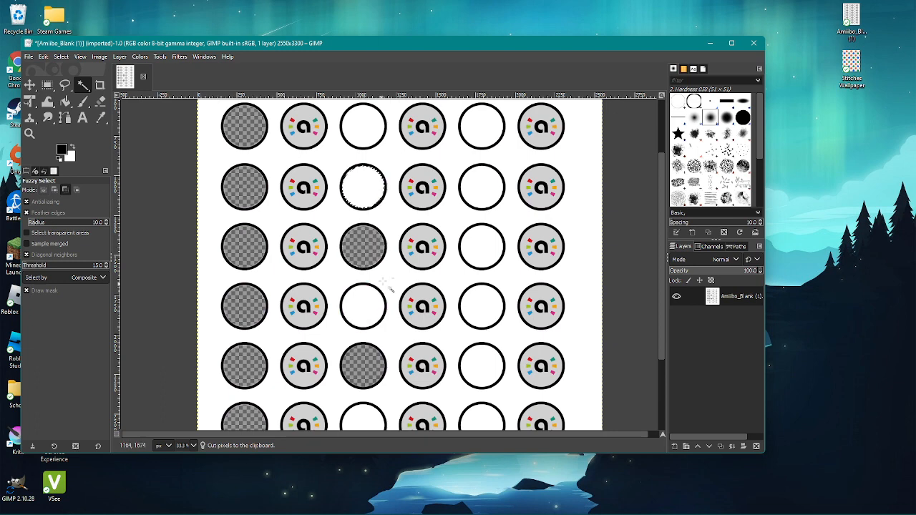
key(ctrl+x)
click(365, 304)
key(ctrl+x)
Cut out the white interiors of the second through fifth circles in the third blank column.
scroll(522, 205, up, 2)
ctrl+click(474, 200)
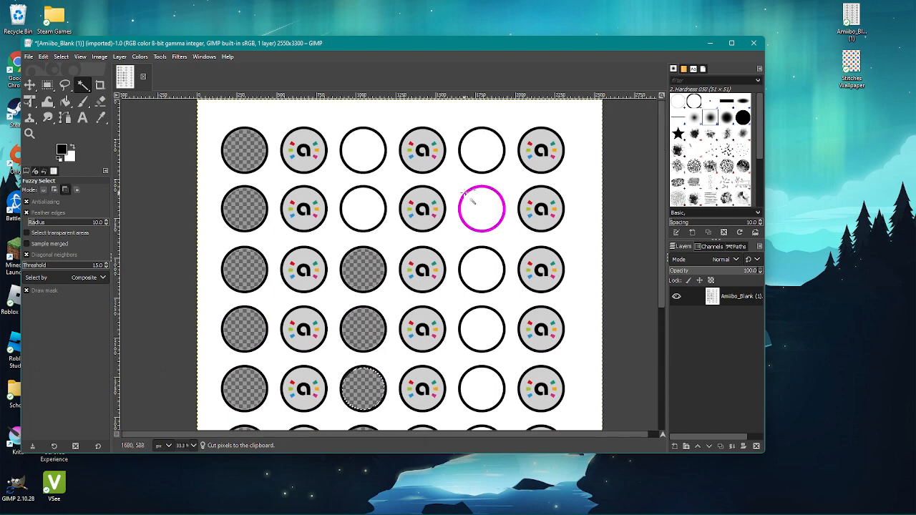
click(489, 262)
key(ctrl+x)
click(486, 323)
key(ctrl+x)
click(489, 389)
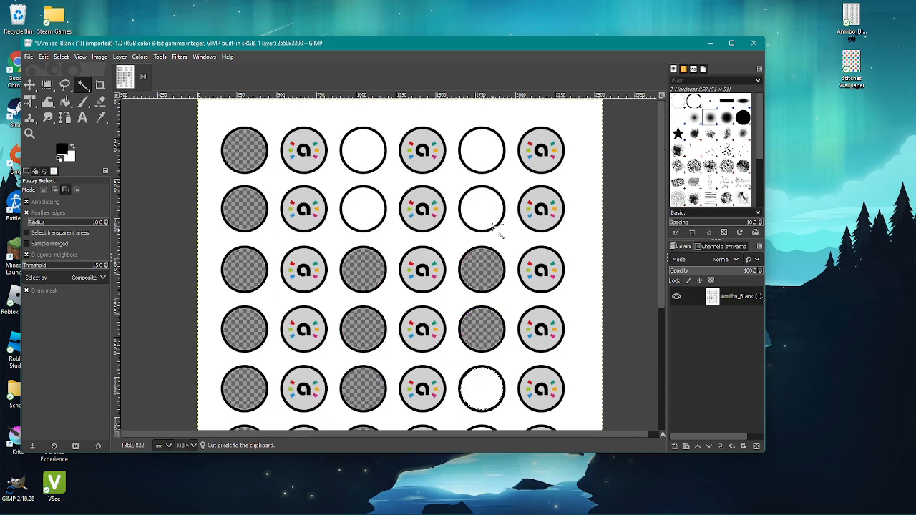
key(ctrl+x)
click(481, 209)
key(ctrl+x)
Cut out the white interiors of the top two circles in the second blank column, and switch to the Move tool.
click(365, 206)
key(ctrl+x)
click(363, 161)
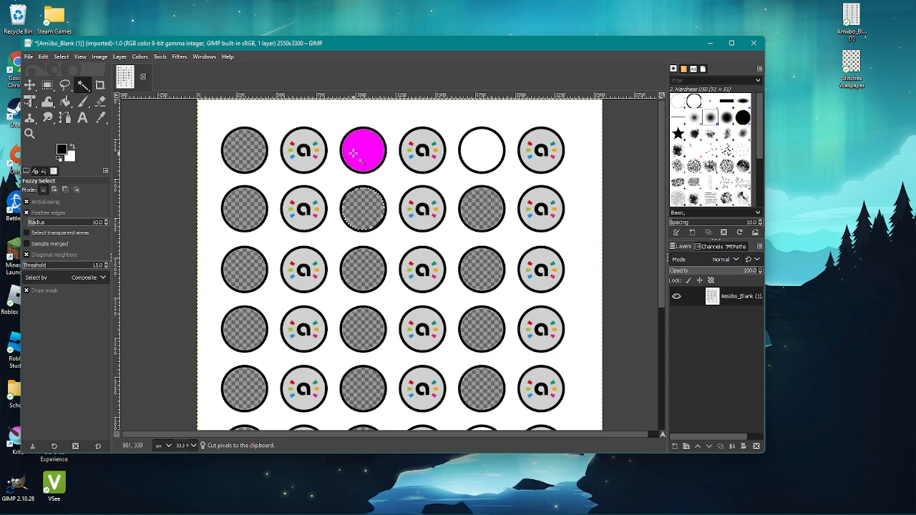
key(ctrl+x)
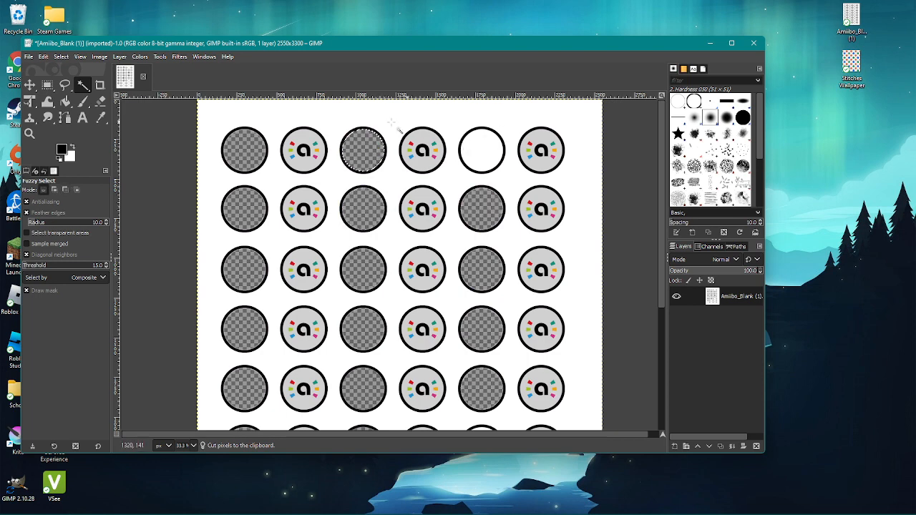
drag(314, 45, 328, 47)
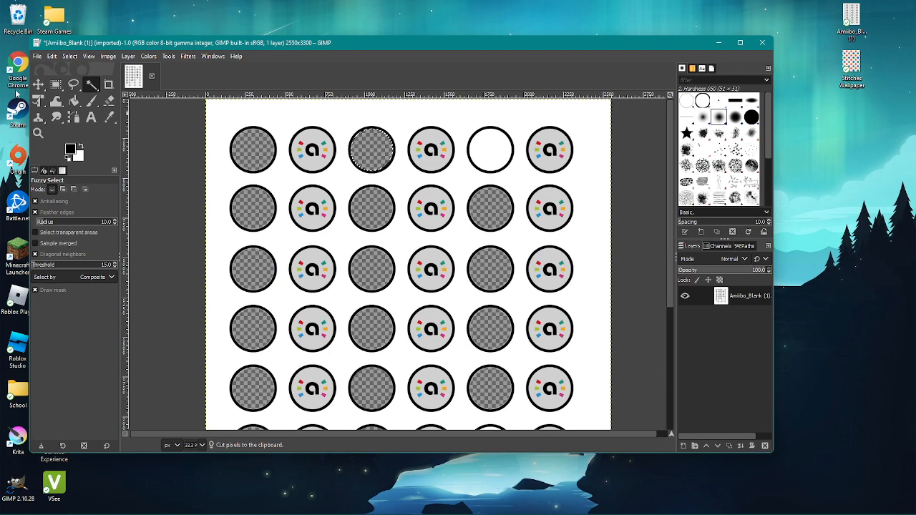
click(38, 85)
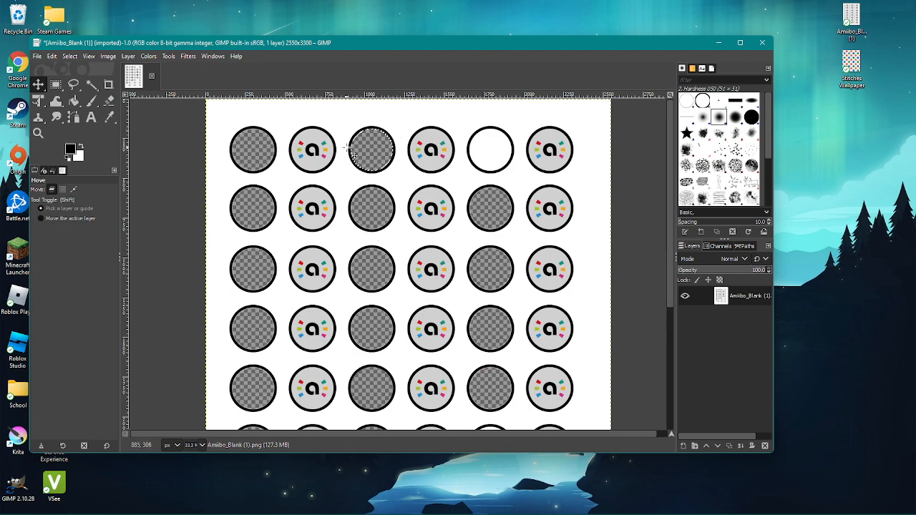
Switch to Chrome and browse the purple-pixel Tumblr archive of Animal Crossing villager icons.
mouse_move(182, 507)
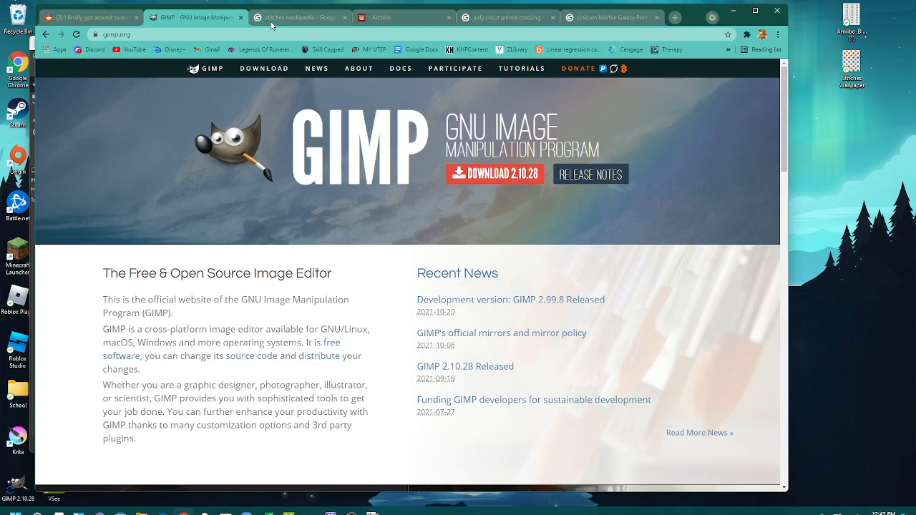
drag(369, 17, 307, 22)
scroll(340, 128, up, 9)
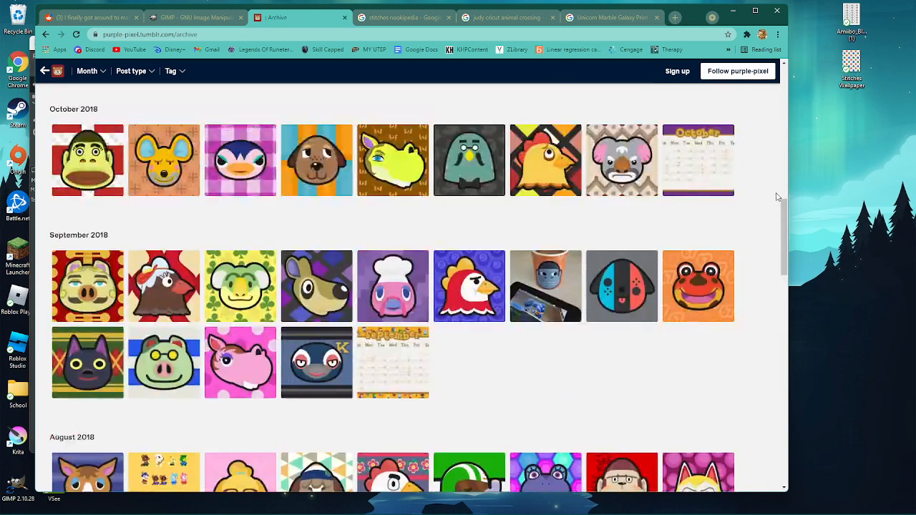
drag(785, 212, 789, 77)
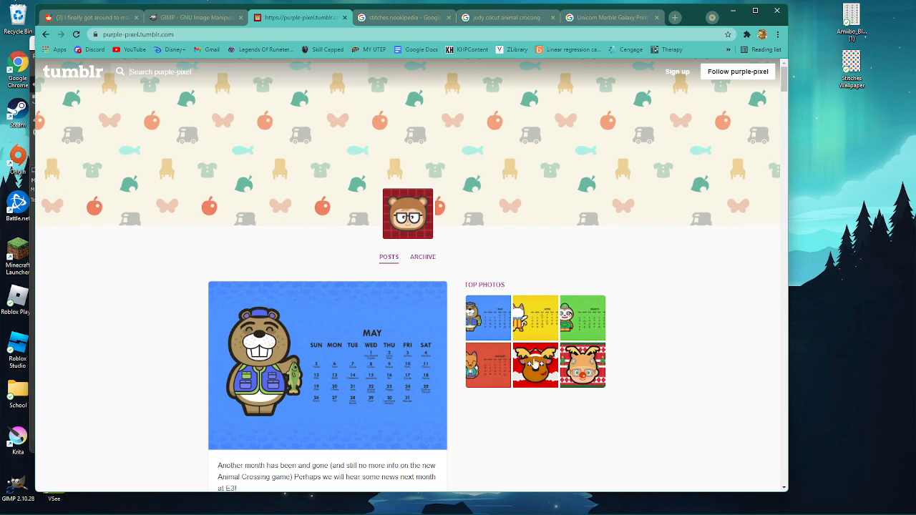
Open the blog's archive and look through the 2018 villager icons for a hamster villager.
click(423, 258)
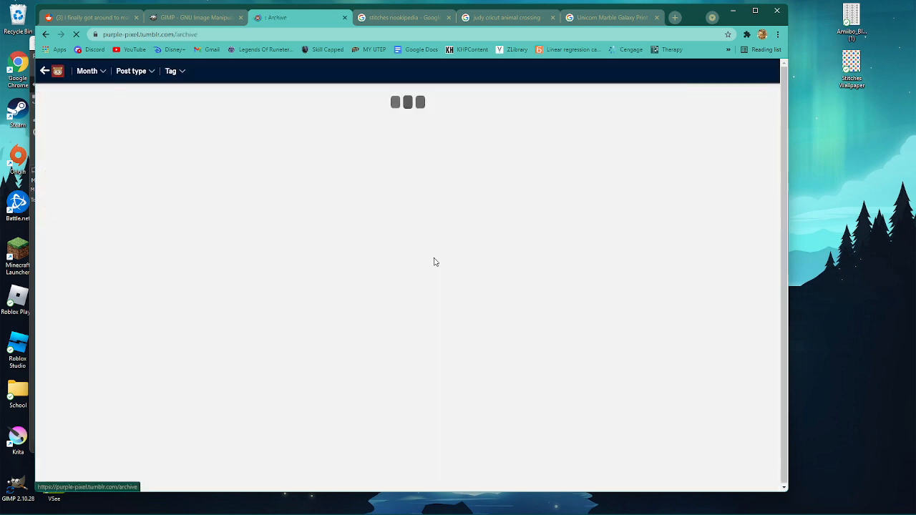
scroll(458, 214, down, 7)
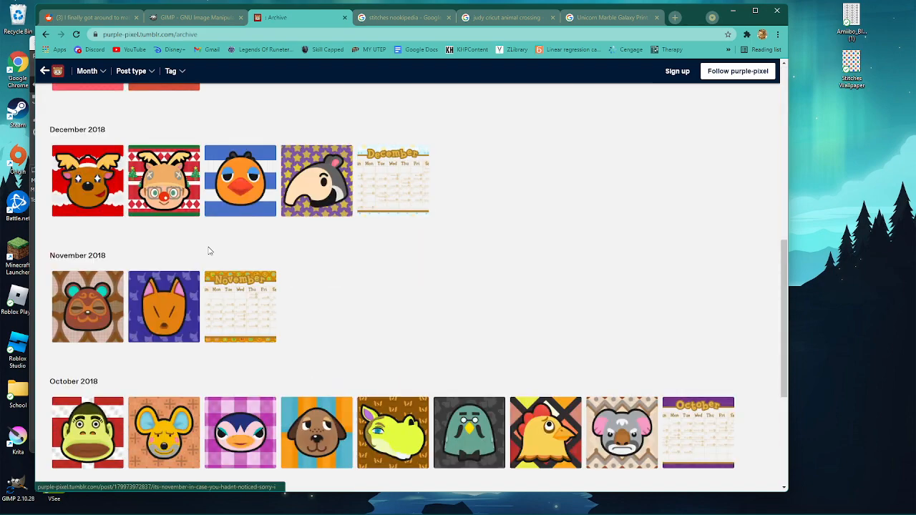
scroll(343, 183, down, 2)
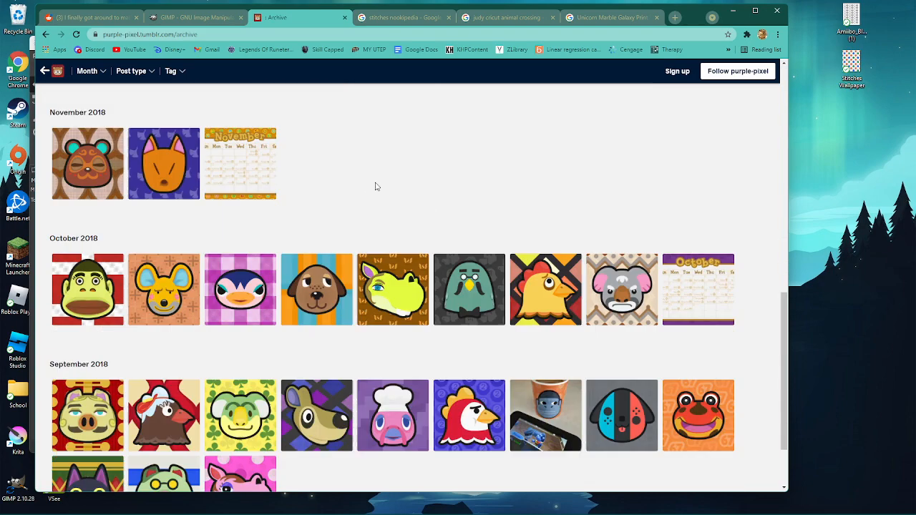
scroll(436, 179, down, 2)
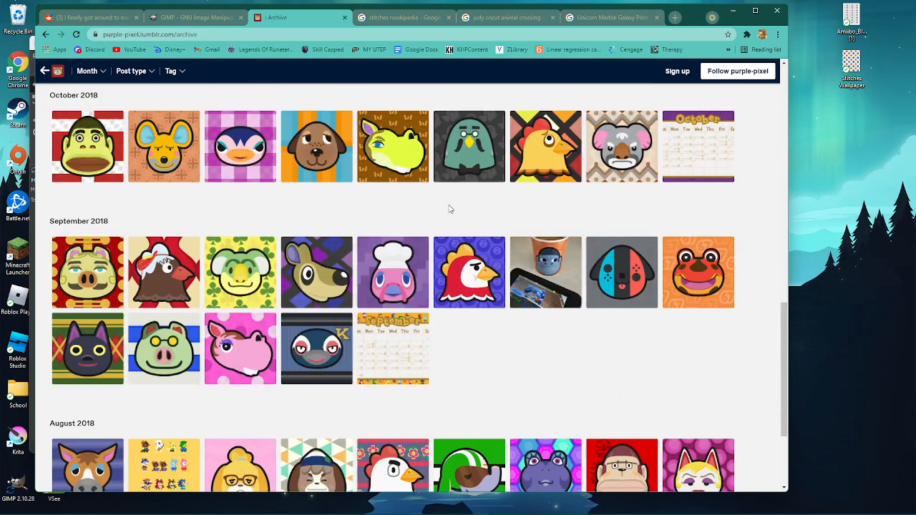
scroll(628, 329, down, 1)
scroll(523, 317, down, 2)
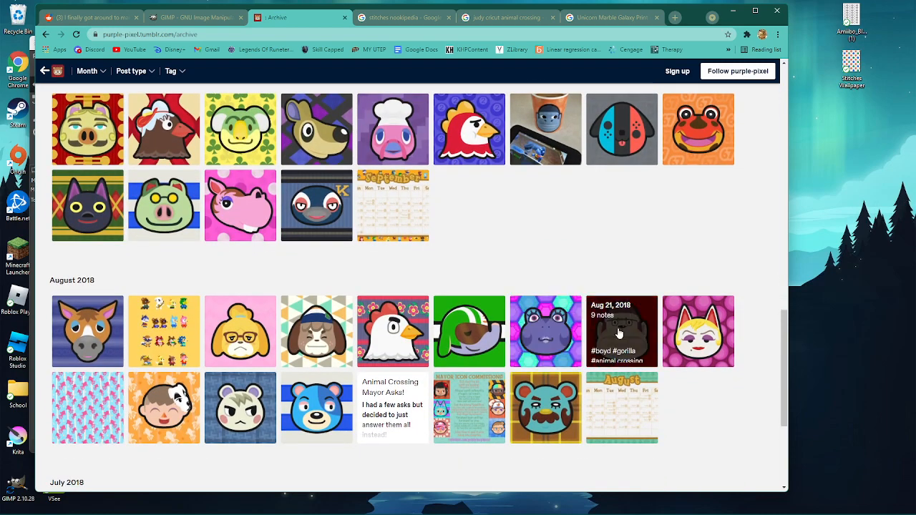
scroll(250, 427, down, 1)
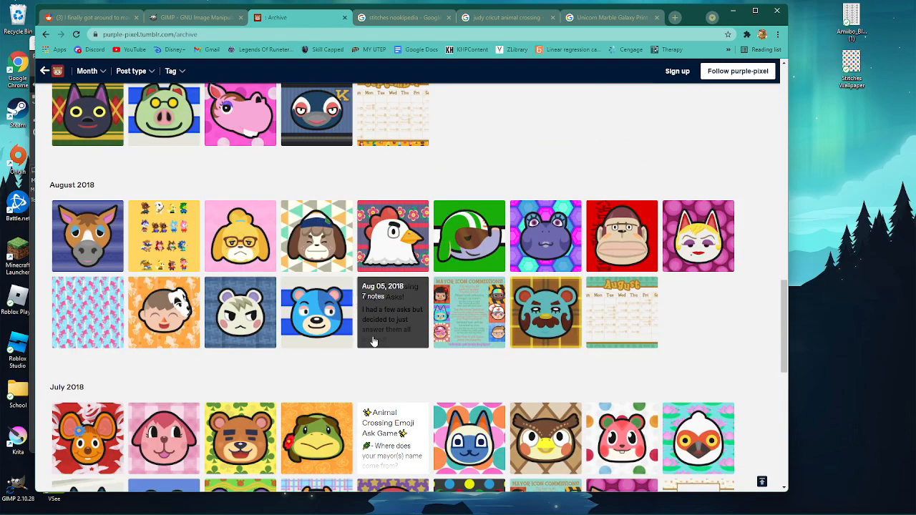
scroll(595, 340, up, 5)
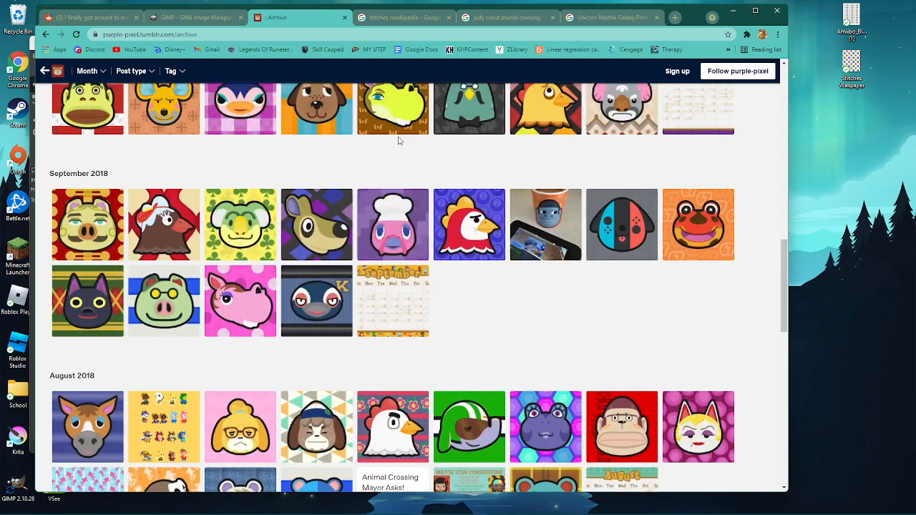
scroll(219, 252, up, 2)
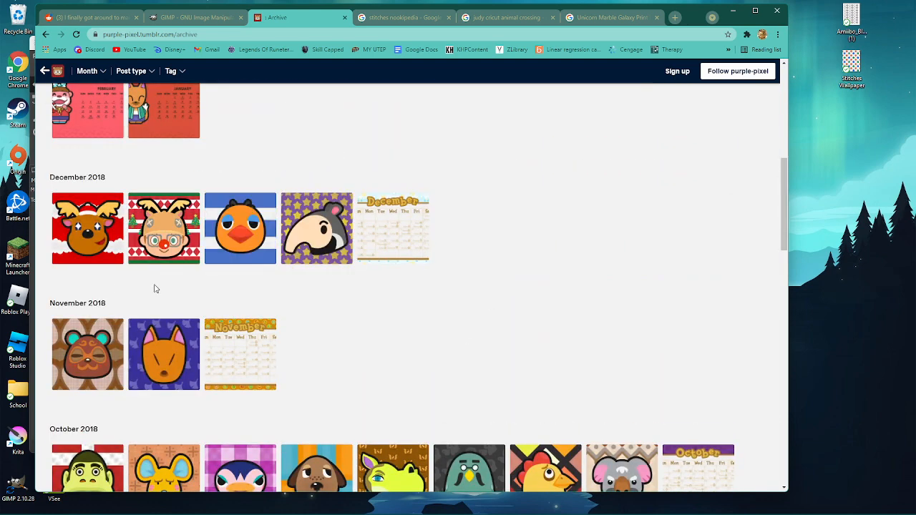
Open the November 2018 post for Clay the hamster and save its large icon image to the desktop.
click(85, 356)
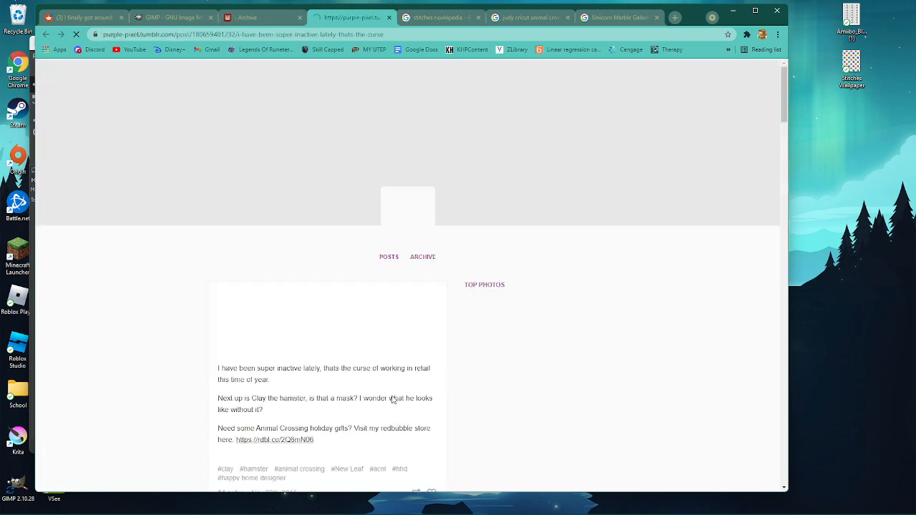
scroll(385, 295, down, 2)
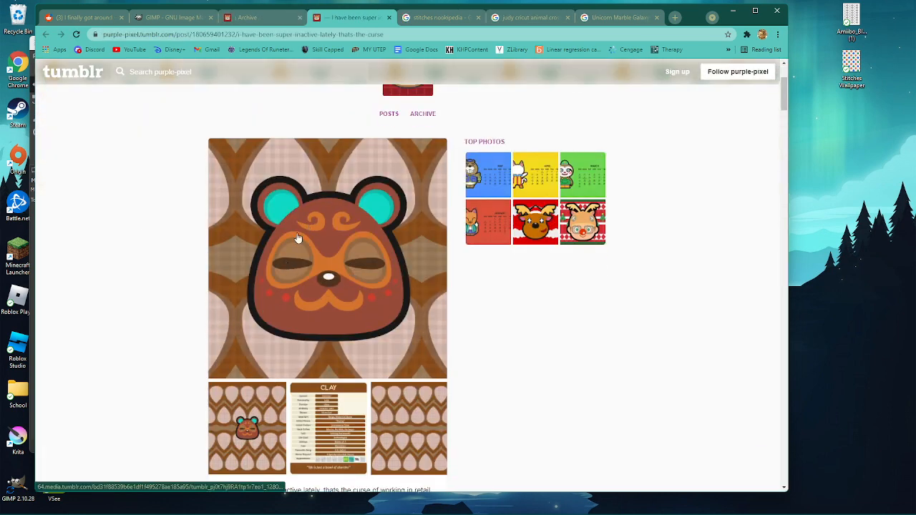
drag(306, 245, 887, 33)
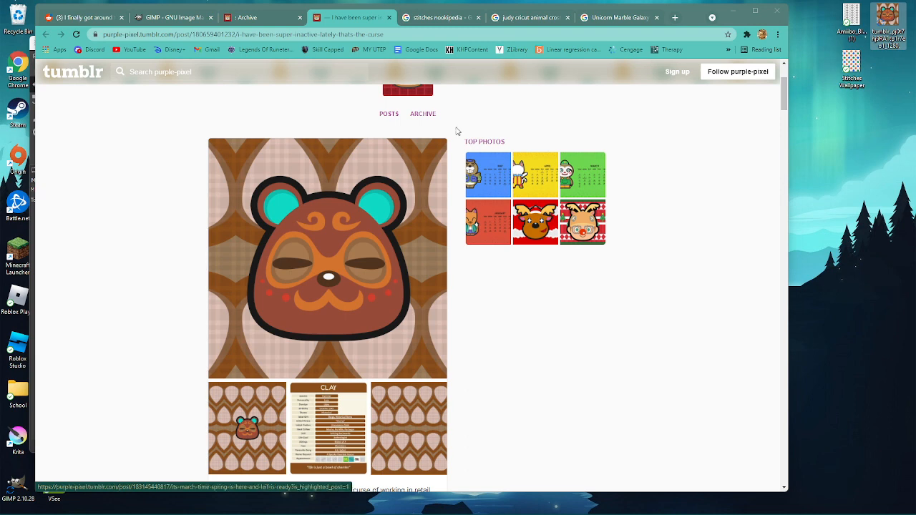
Return to GIMP, add the saved Clay image as a new layer, and move it to the page's upper-left area.
click(733, 10)
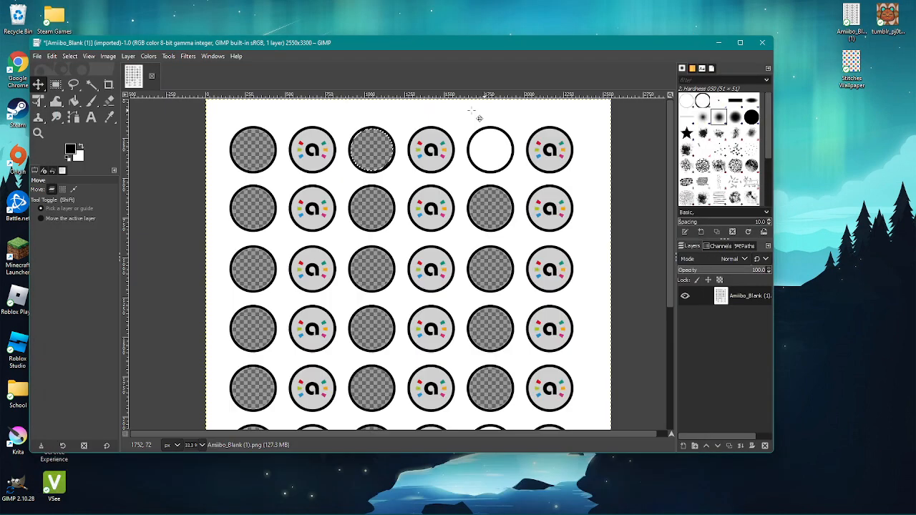
drag(898, 14, 405, 156)
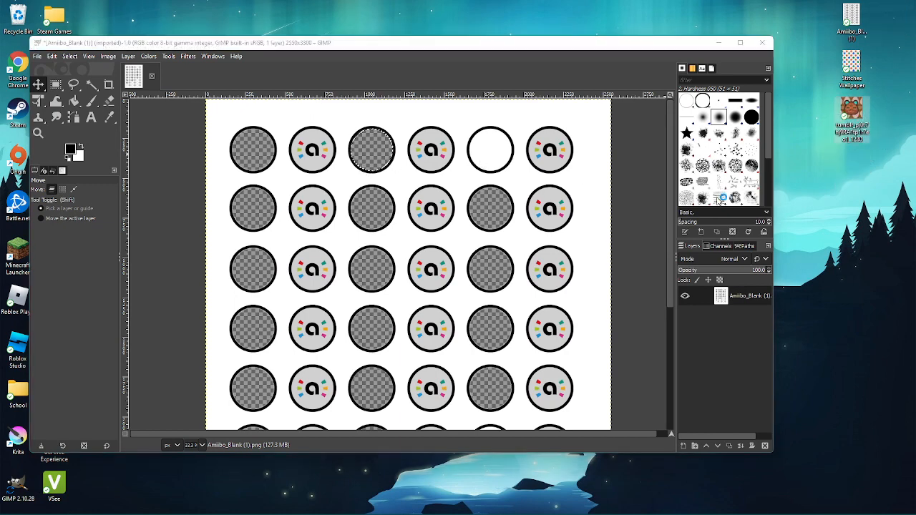
drag(390, 267, 385, 242)
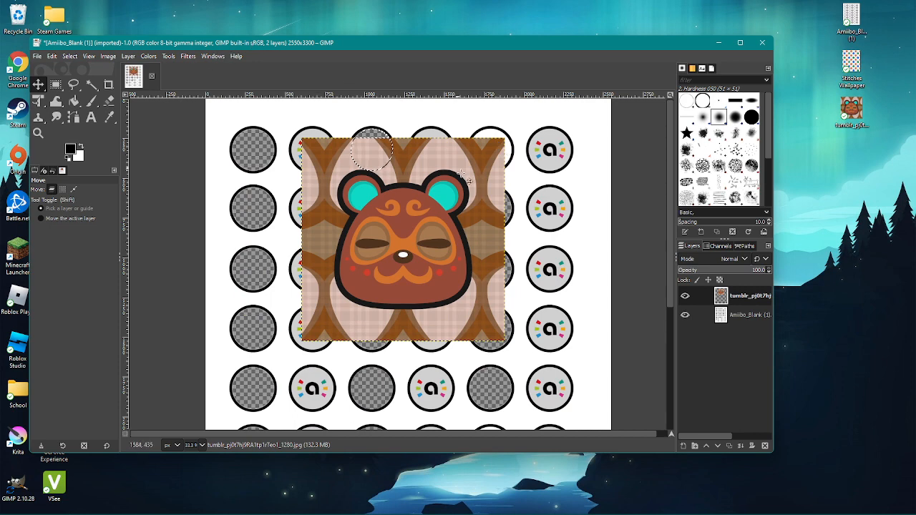
drag(448, 182, 352, 151)
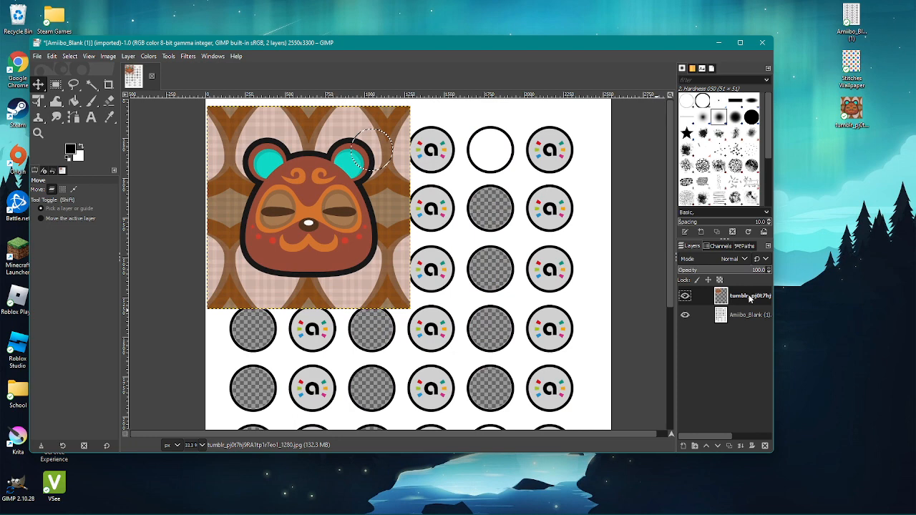
Rename the imported image layer as Clay.
double_click(750, 298)
text(Ck)
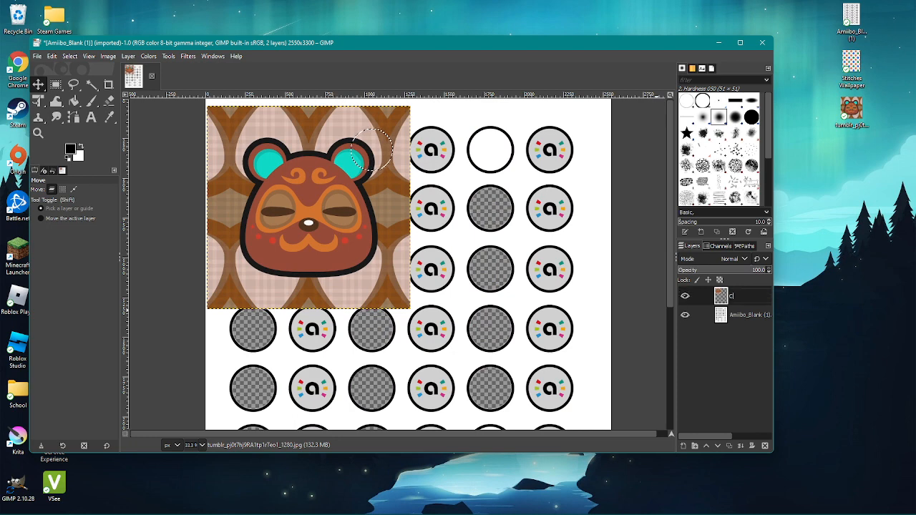
key(Return)
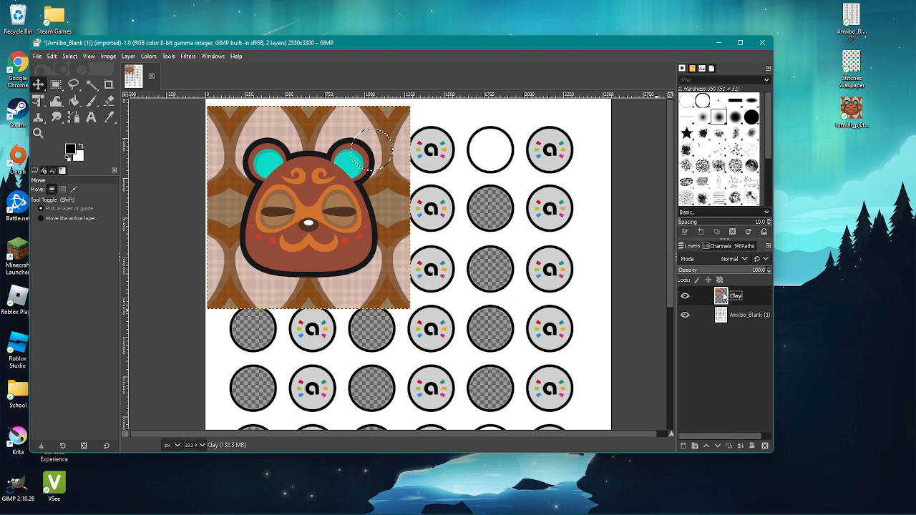
Scale the Clay layer to 280 × 280 px.
drag(327, 210, 348, 211)
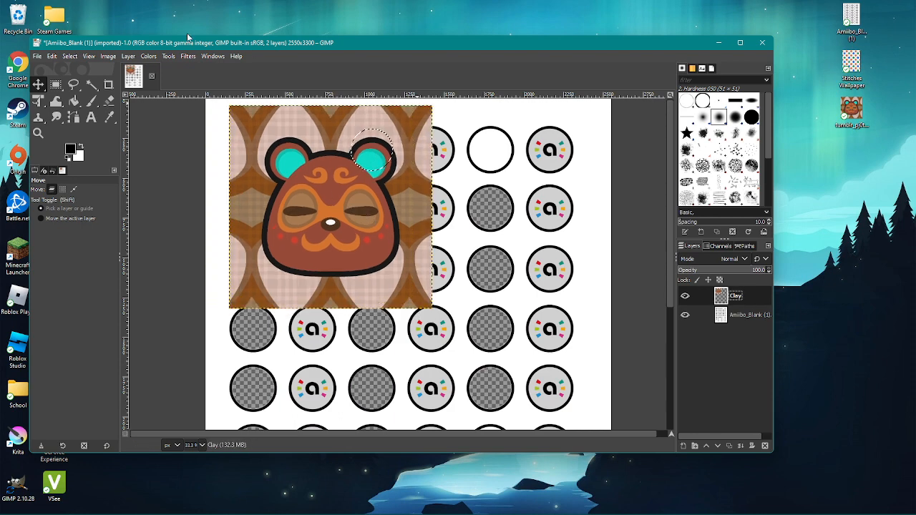
click(129, 57)
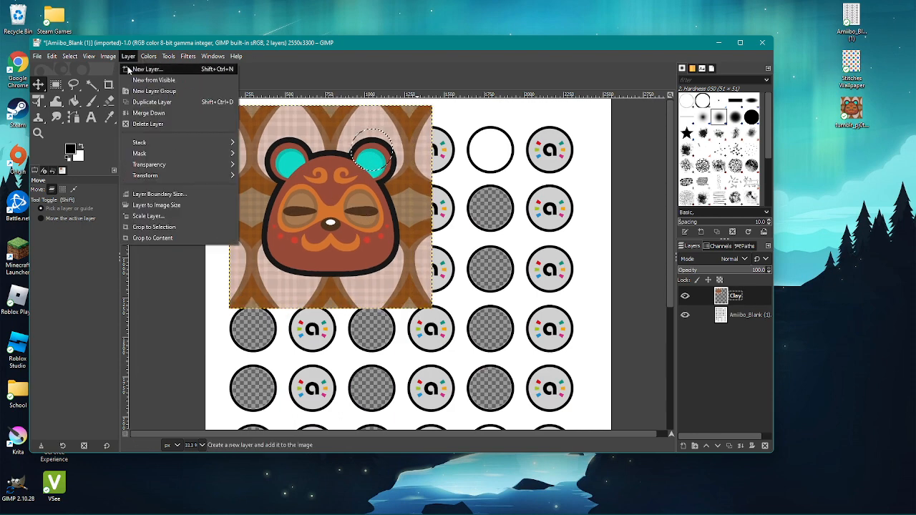
click(146, 217)
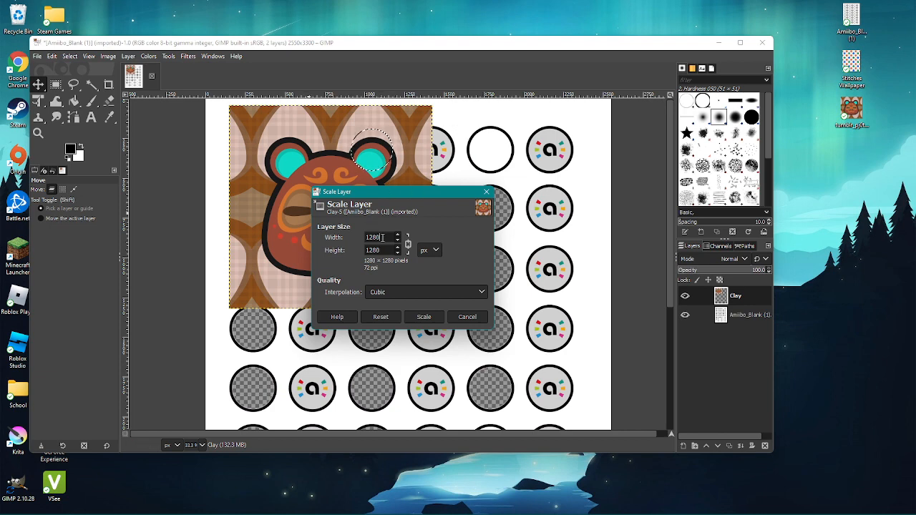
drag(382, 237, 363, 244)
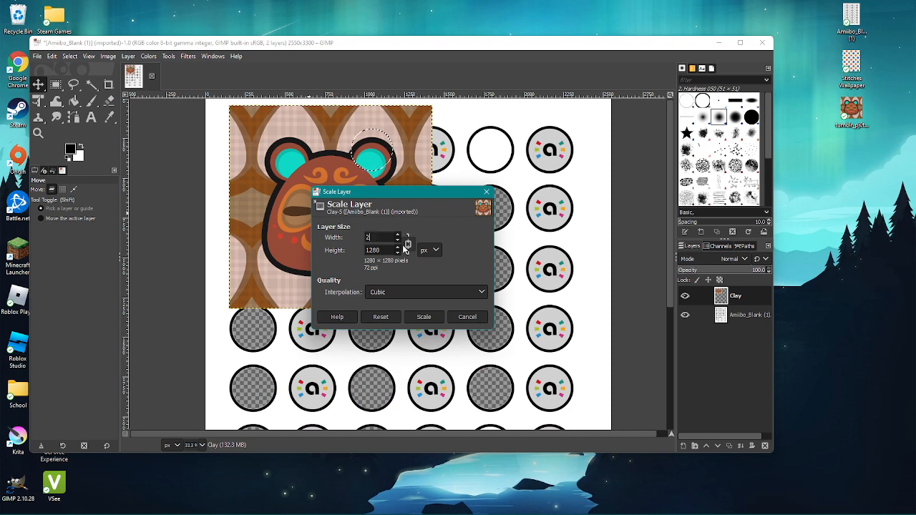
text(280)
click(424, 317)
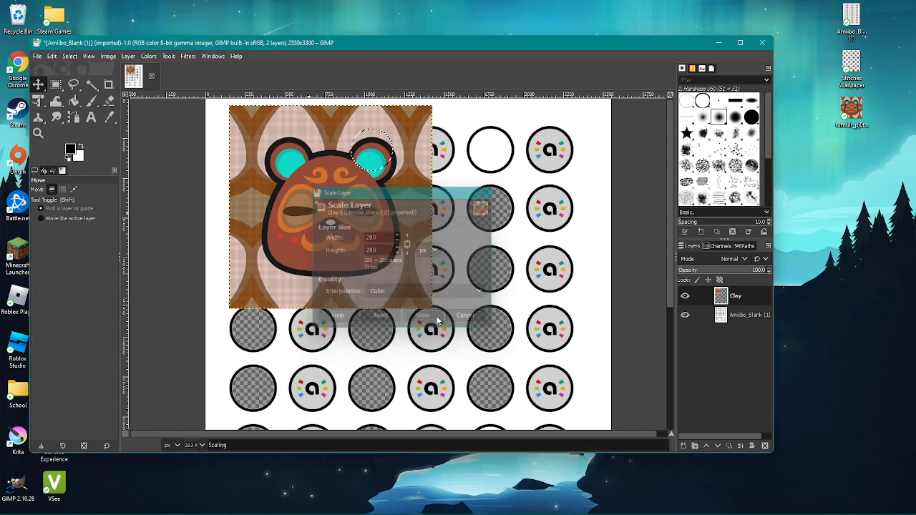
Position the Clay image over the first transparent circle in the top row.
scroll(351, 247, up, 2)
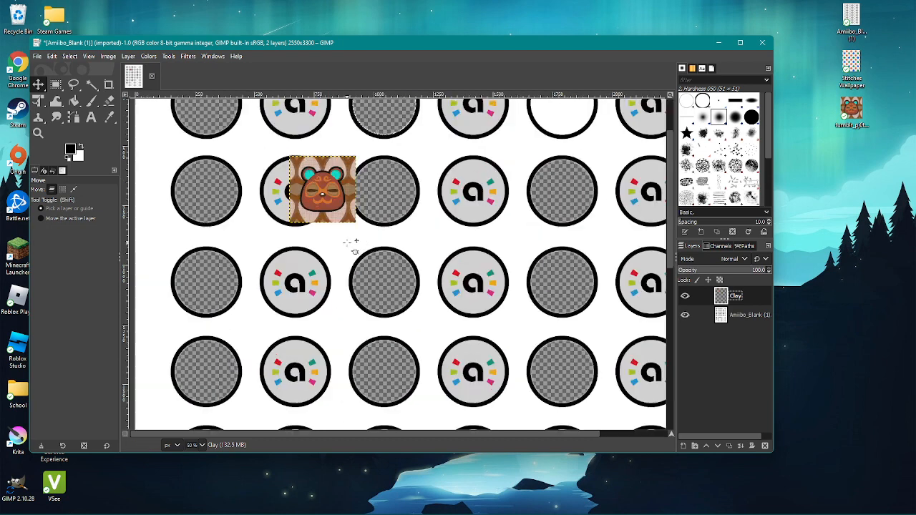
scroll(410, 259, down, 2)
drag(671, 221, 673, 134)
drag(378, 435, 278, 432)
drag(361, 339, 224, 204)
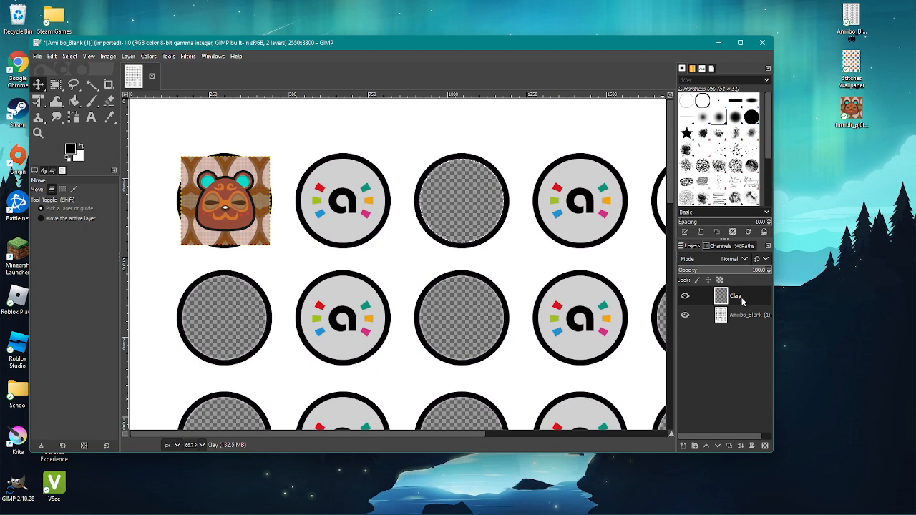
Place the Clay layer beneath the Amiibo_Blank (1) layer so the coin outline frames it.
drag(743, 301, 723, 319)
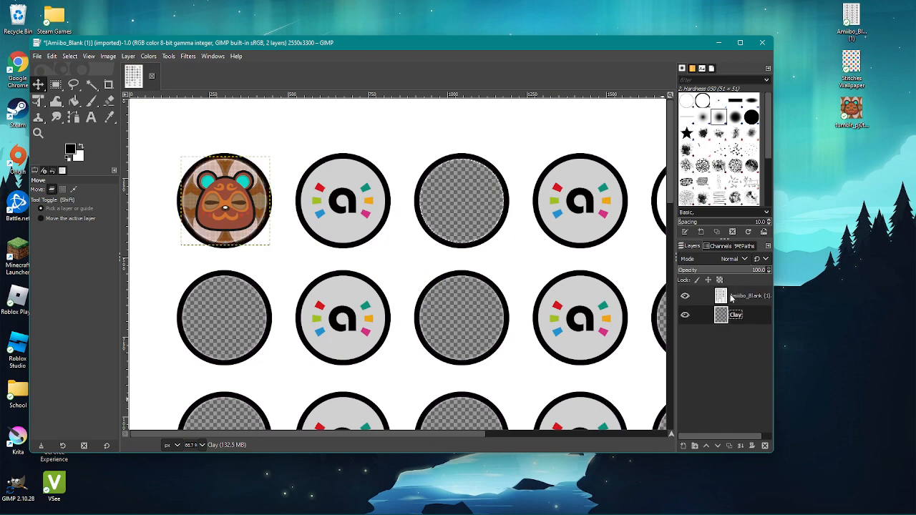
click(741, 297)
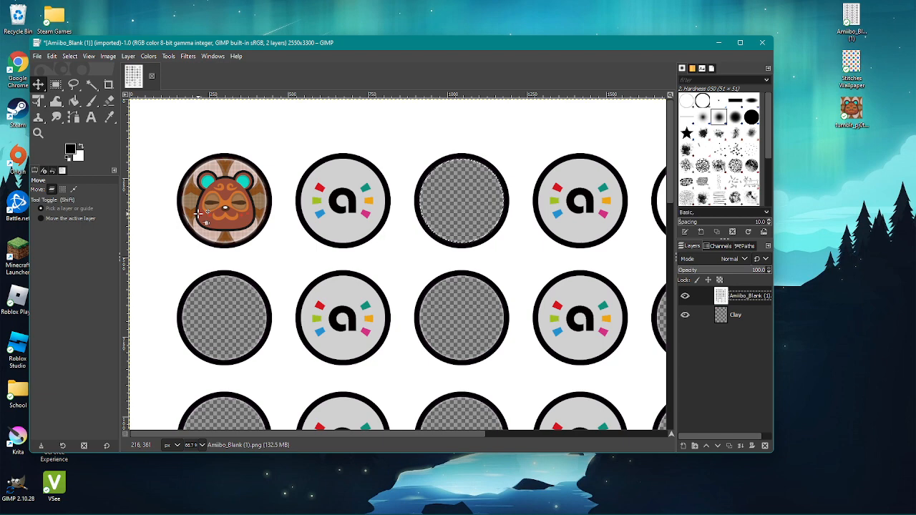
click(743, 315)
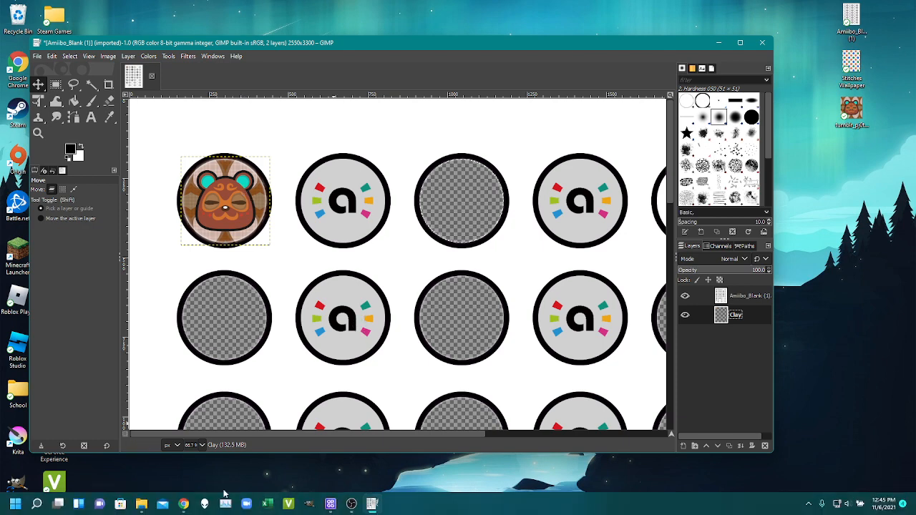
Switch to Chrome, open the blog's posts tagged hamster, and save Apple's large icon image to the desktop.
click(183, 503)
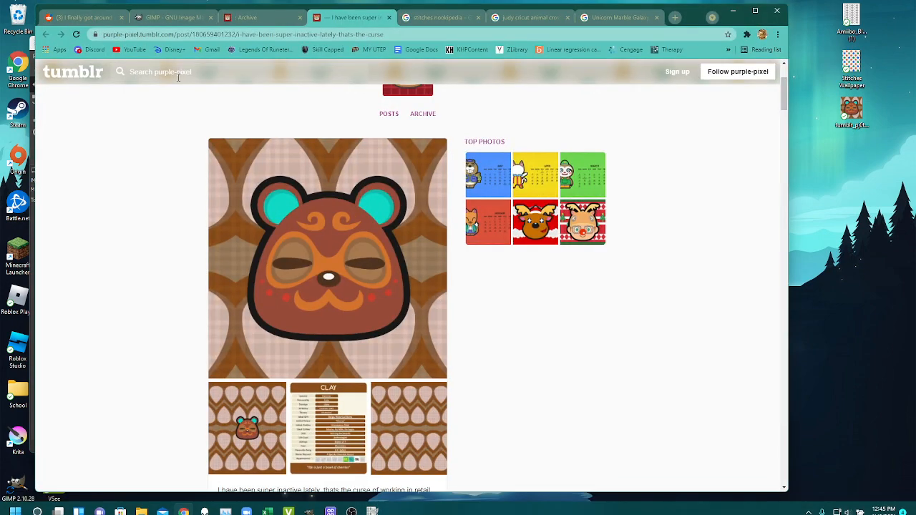
scroll(430, 165, down, 2)
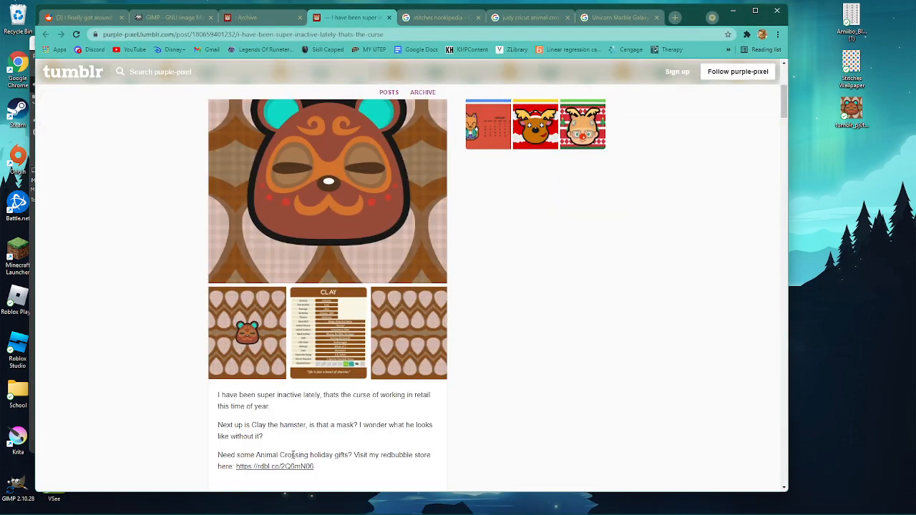
scroll(315, 423, down, 2)
click(255, 356)
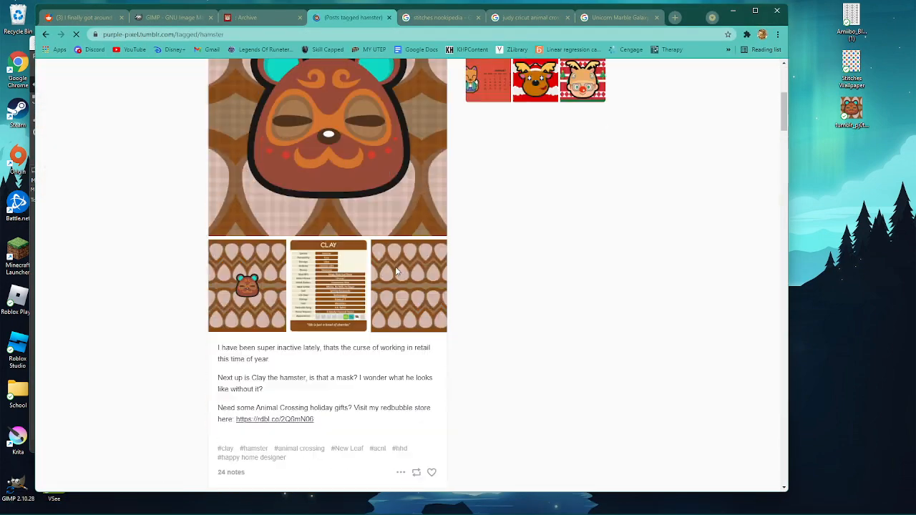
scroll(313, 337, down, 2)
scroll(312, 336, down, 1)
drag(312, 336, 850, 171)
mouse_move(389, 509)
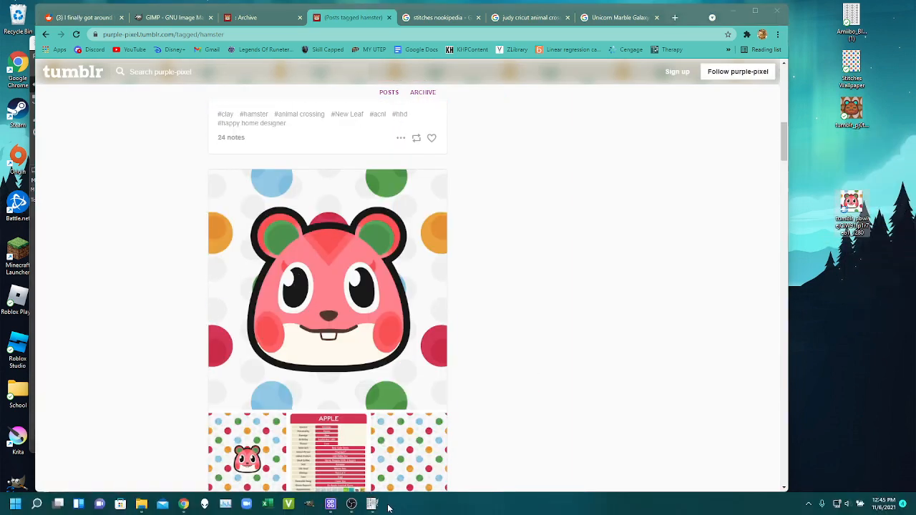
Switch to GIMP, add the saved Apple image as a layer above the blank template, and shift it toward the page's upper-left corner.
click(309, 504)
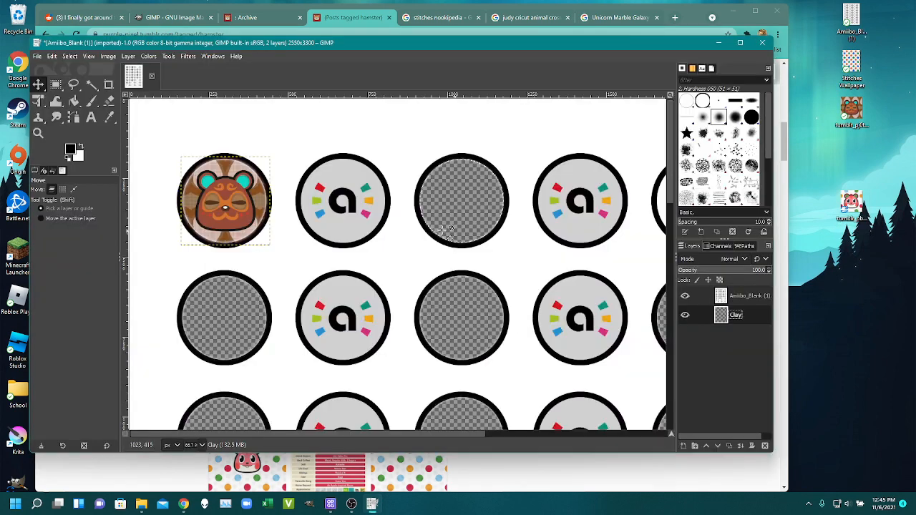
drag(851, 204, 540, 192)
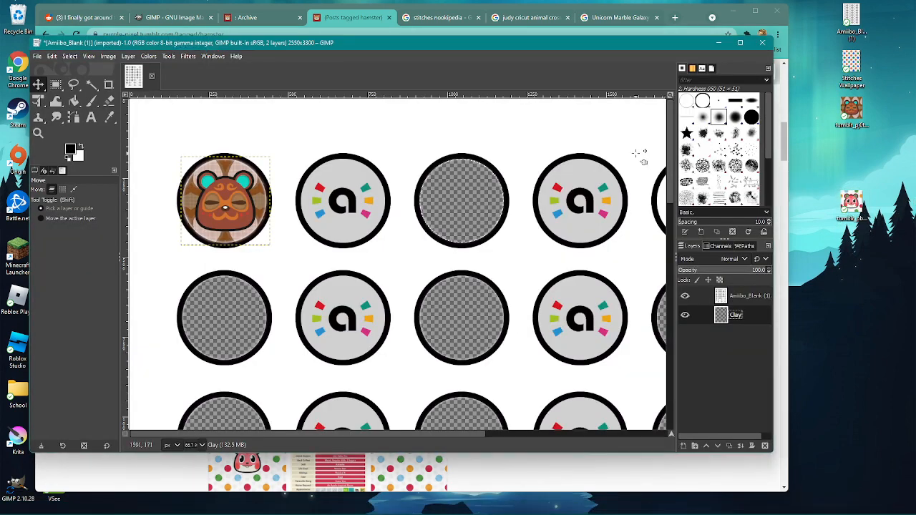
drag(745, 315, 745, 292)
drag(386, 200, 315, 218)
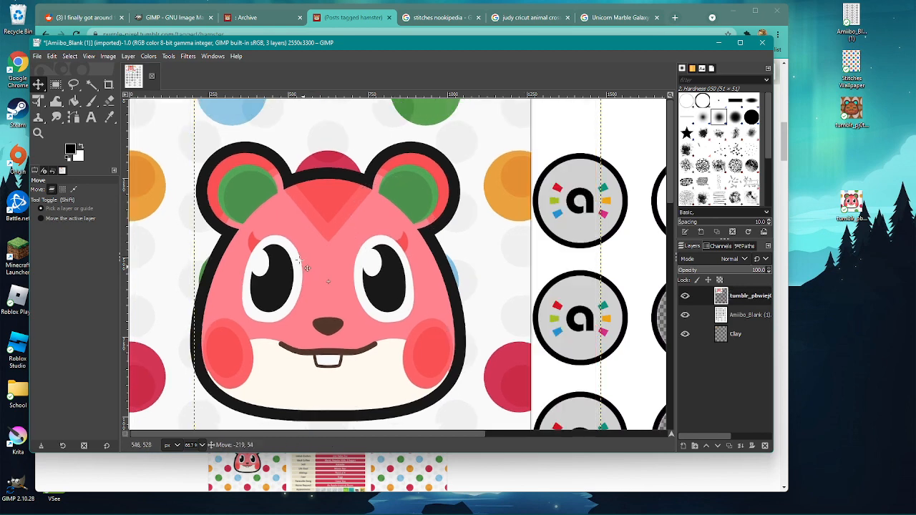
Scale the Apple image layer to 280 px and position it over the first circle of the second row.
click(125, 58)
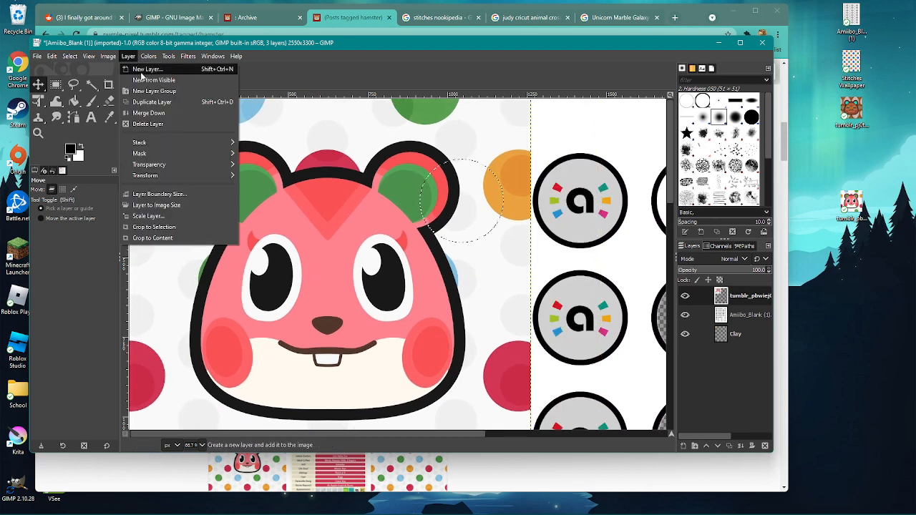
click(146, 222)
text(280)
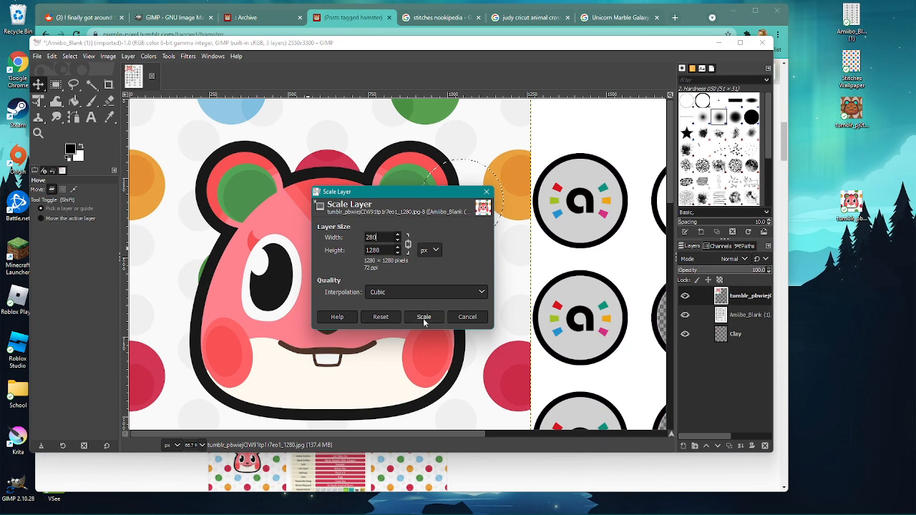
click(424, 318)
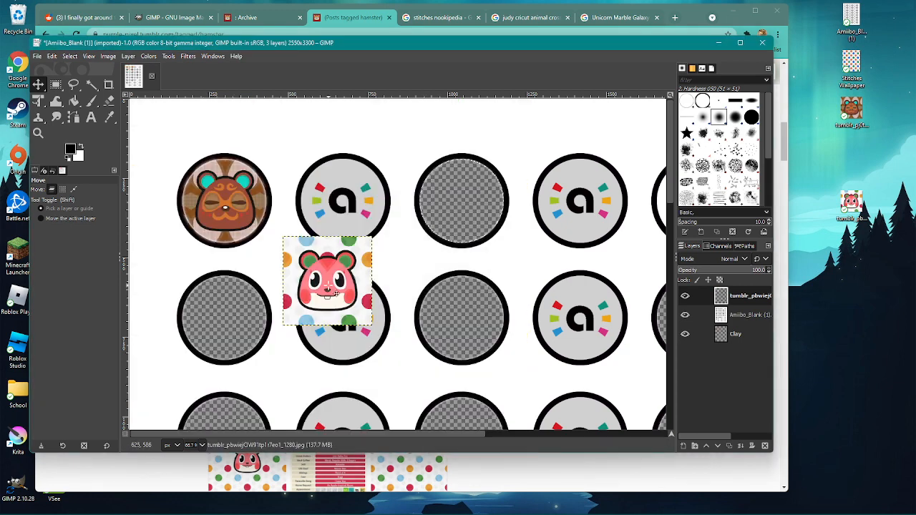
drag(336, 294, 233, 332)
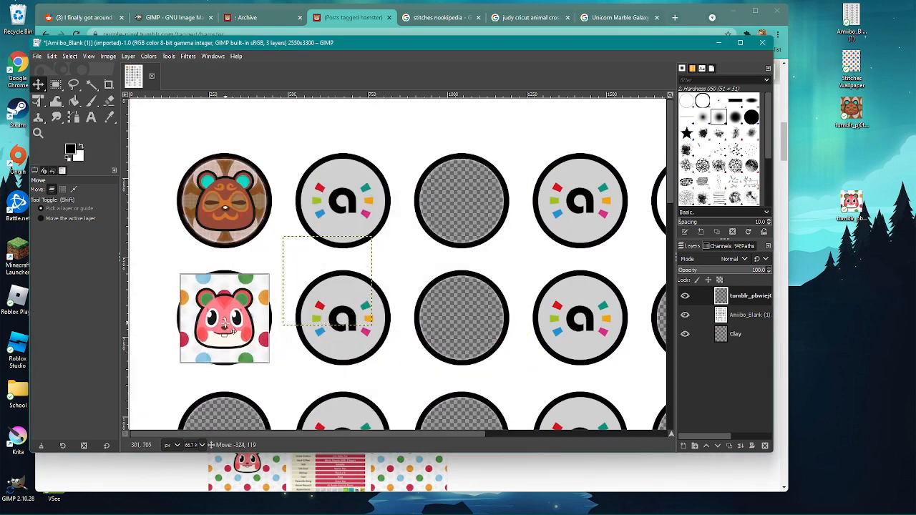
Place the Apple image layer beneath the Amiibo_Blank (1) layer and rename it Apple.
drag(737, 296, 745, 326)
double_click(733, 317)
text(A)
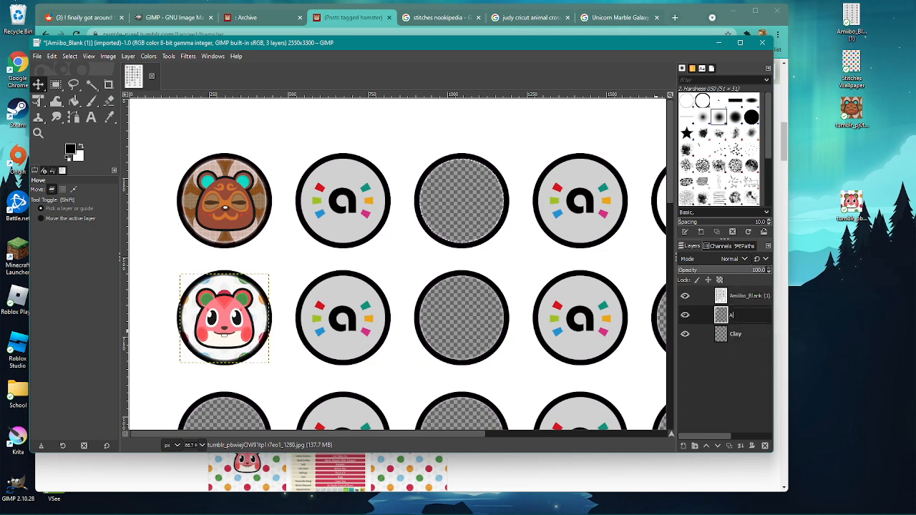
text(pple)
click(738, 295)
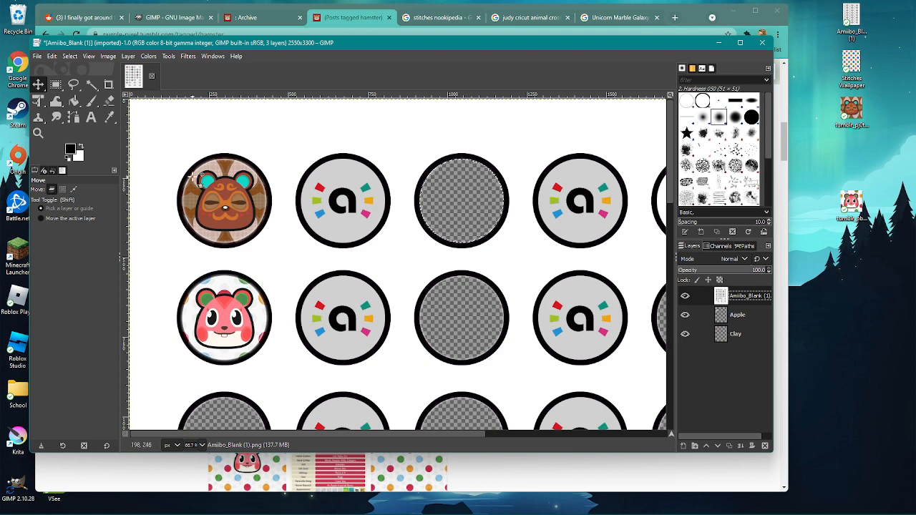
Switch to Chrome, browse the blog archive's villager icons from August to June 2018, and close the tab of posts tagged hamster.
click(254, 17)
scroll(334, 121, down, 7)
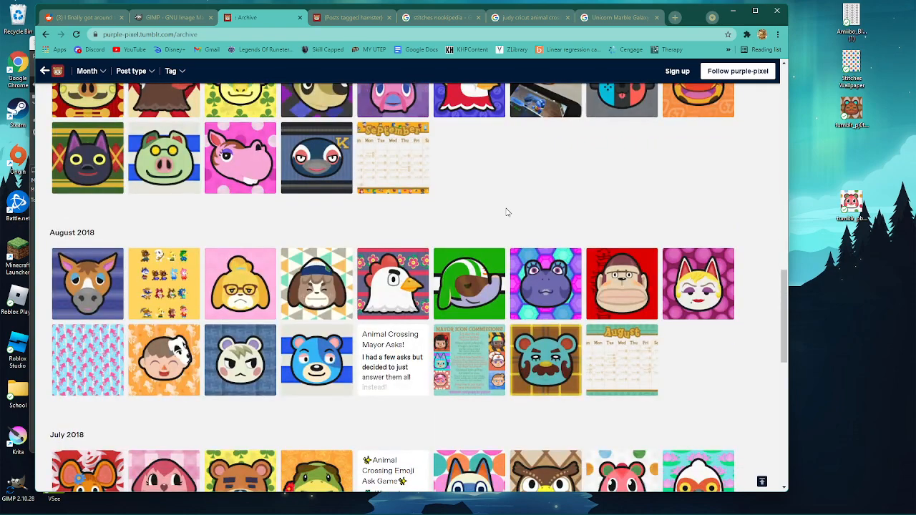
scroll(516, 294, down, 2)
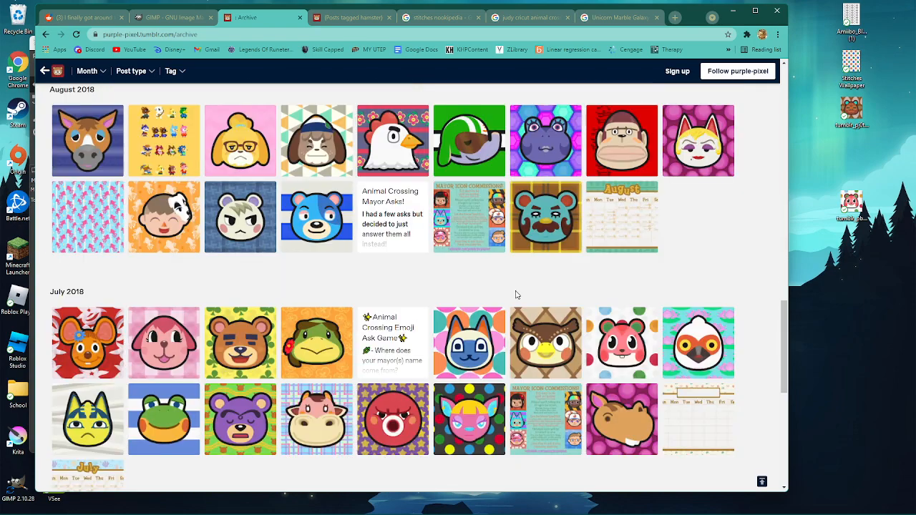
scroll(516, 294, down, 3)
scroll(527, 334, down, 1)
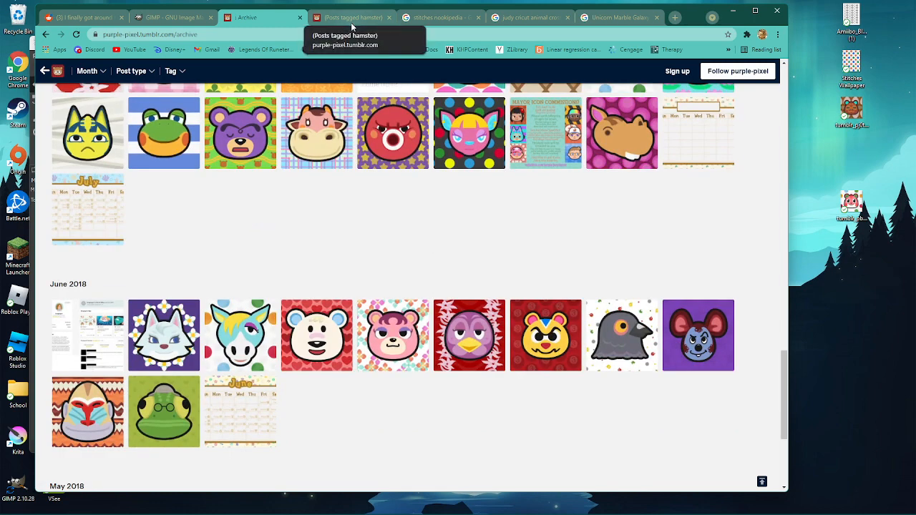
click(389, 17)
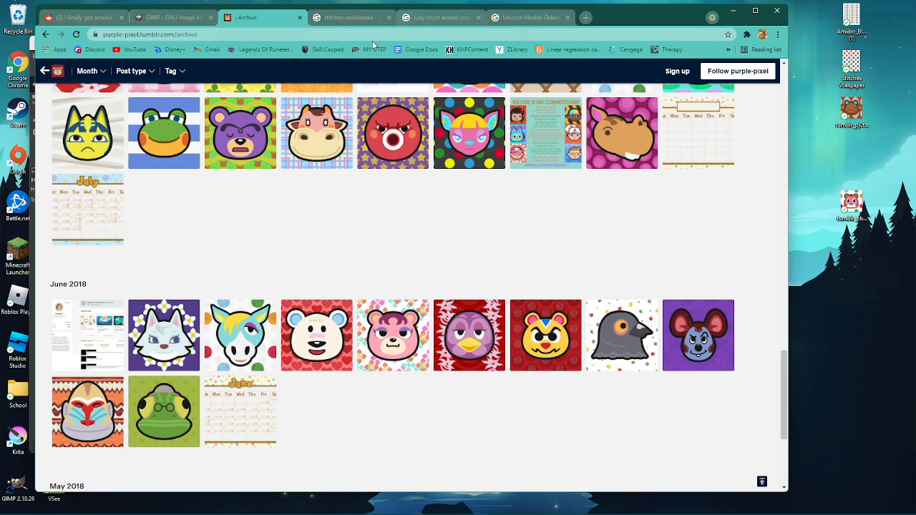
Open the Nookipedia article on Stitches from the "stitches nookipedia" search results.
click(345, 19)
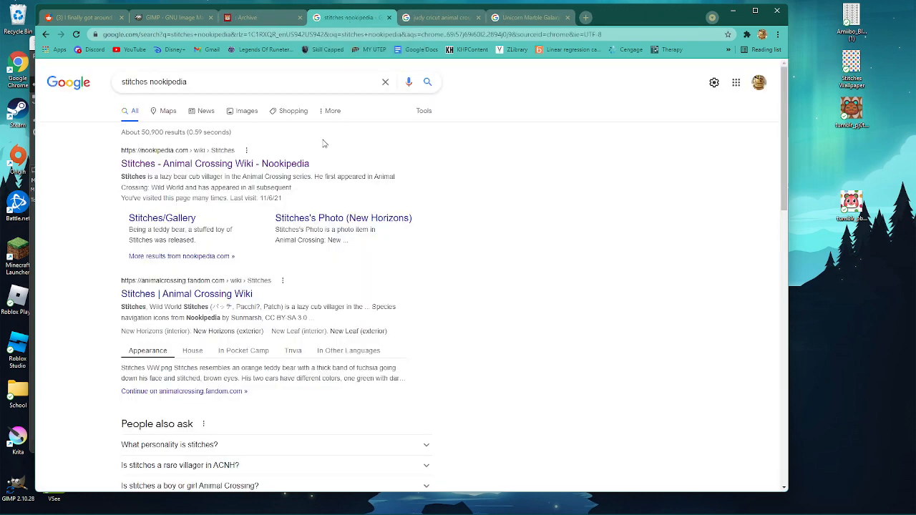
drag(186, 82, 122, 82)
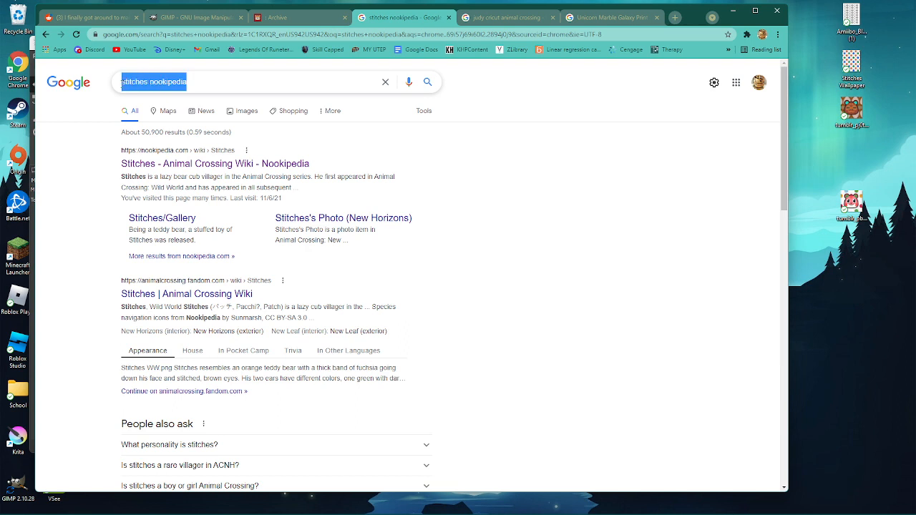
drag(186, 82, 121, 82)
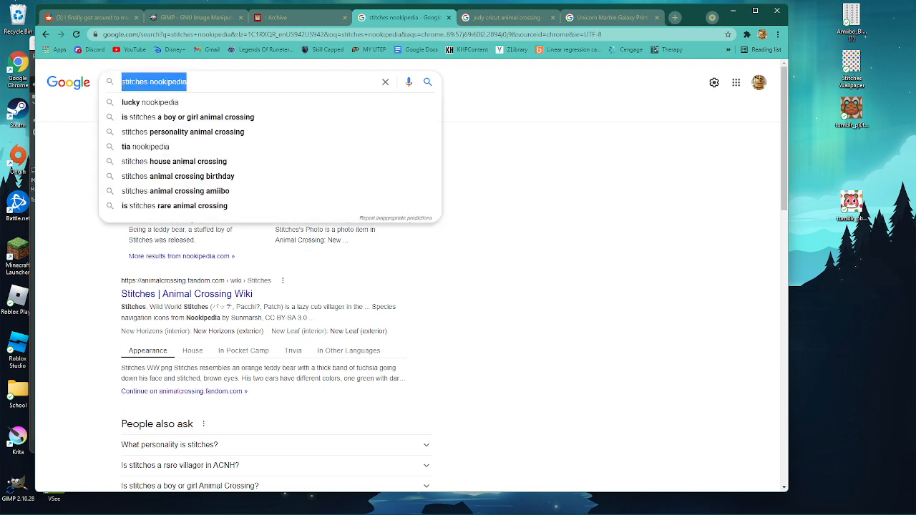
click(201, 81)
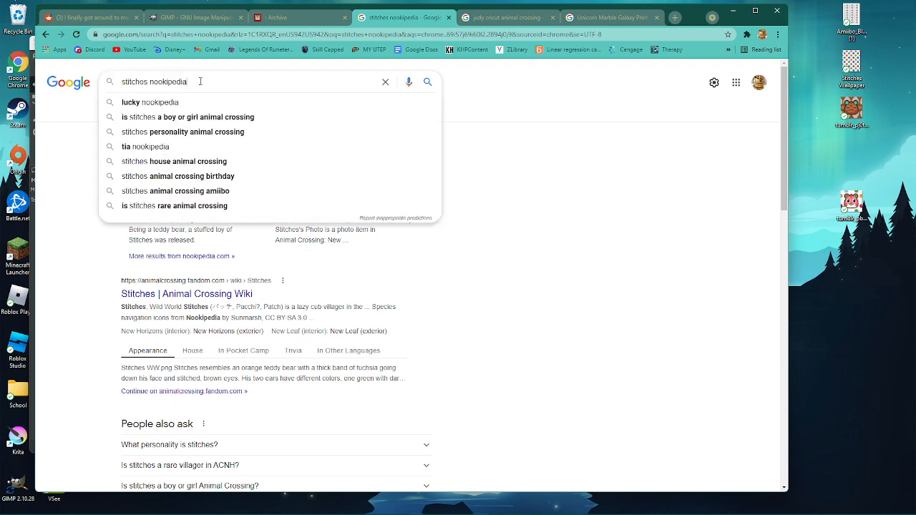
click(509, 173)
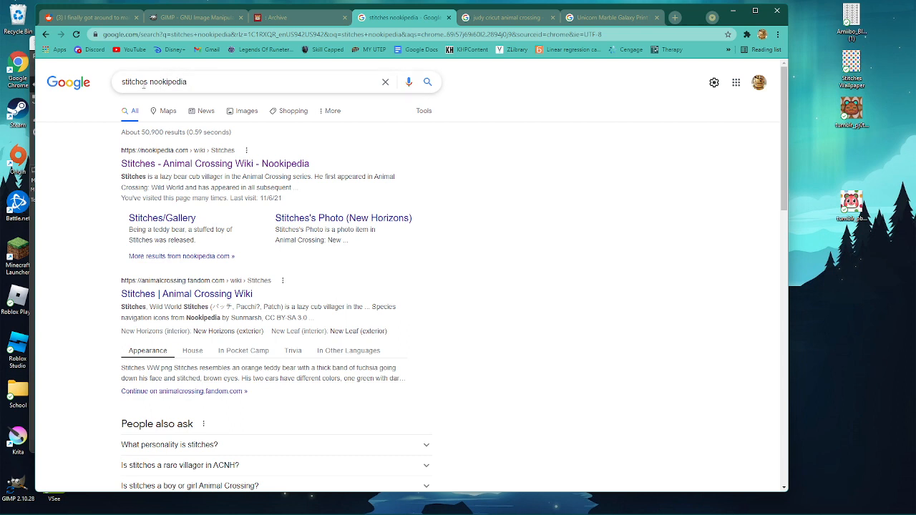
drag(187, 81, 121, 81)
click(270, 129)
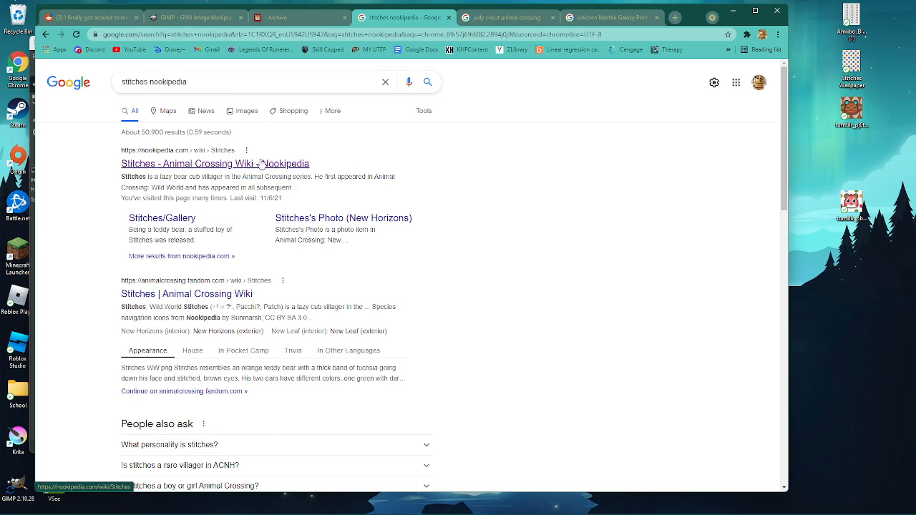
click(184, 167)
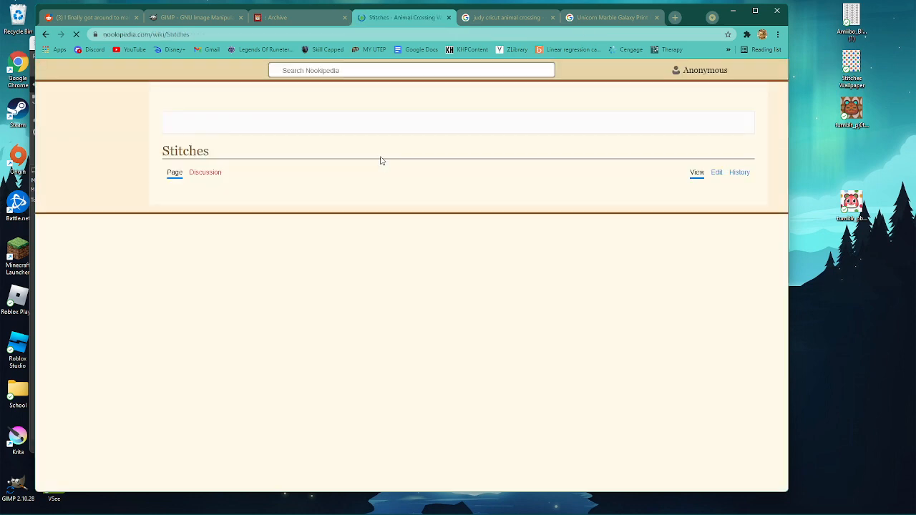
Save the Stitches villager head icon from the article's New Horizons section to the desktop.
scroll(263, 200, down, 20)
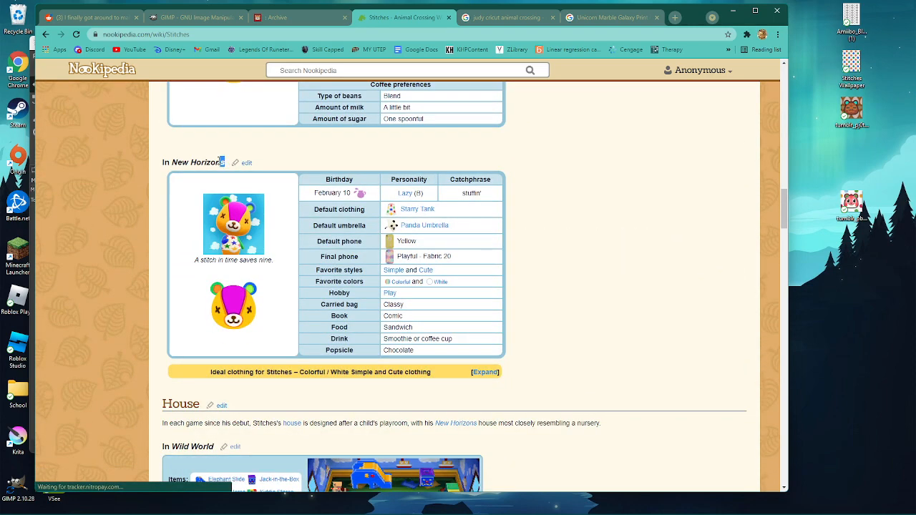
drag(230, 162, 161, 163)
click(346, 163)
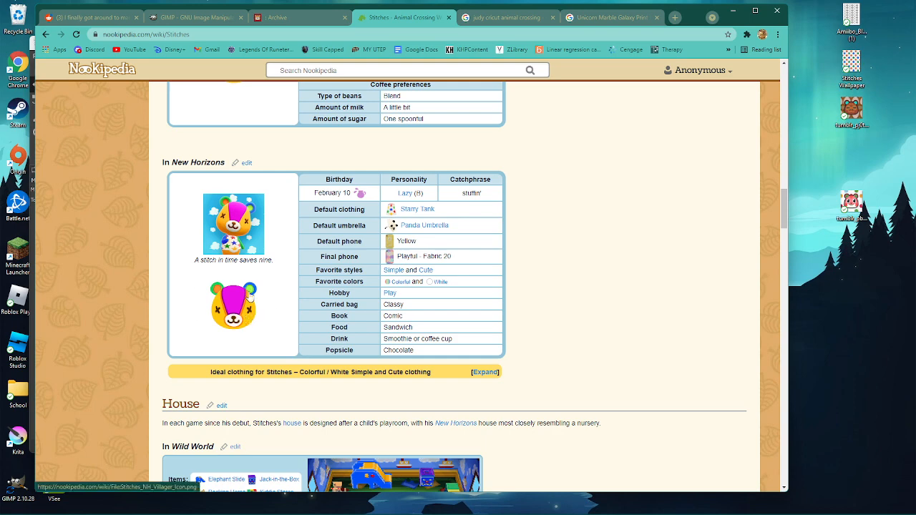
drag(227, 297, 888, 62)
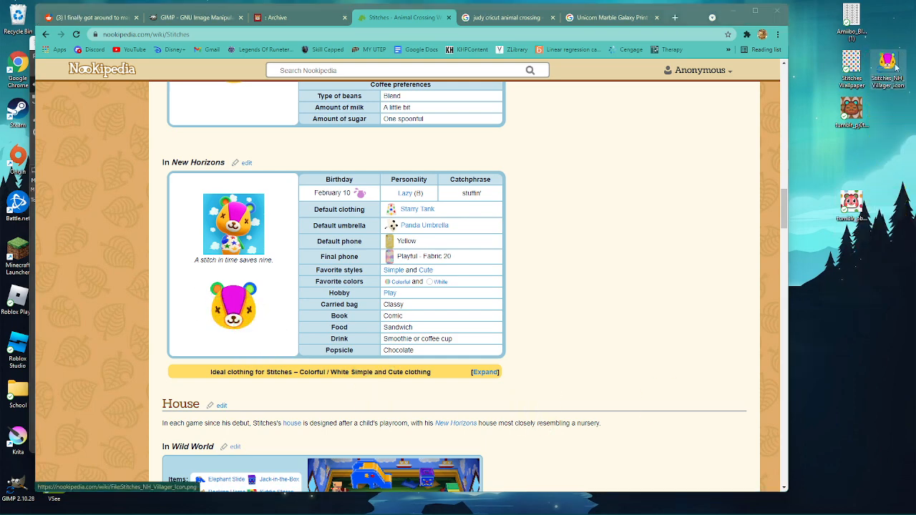
Switch to GIMP, add the saved Stitches icon as a layer above the template, and scale it to 270 px.
click(732, 12)
click(507, 165)
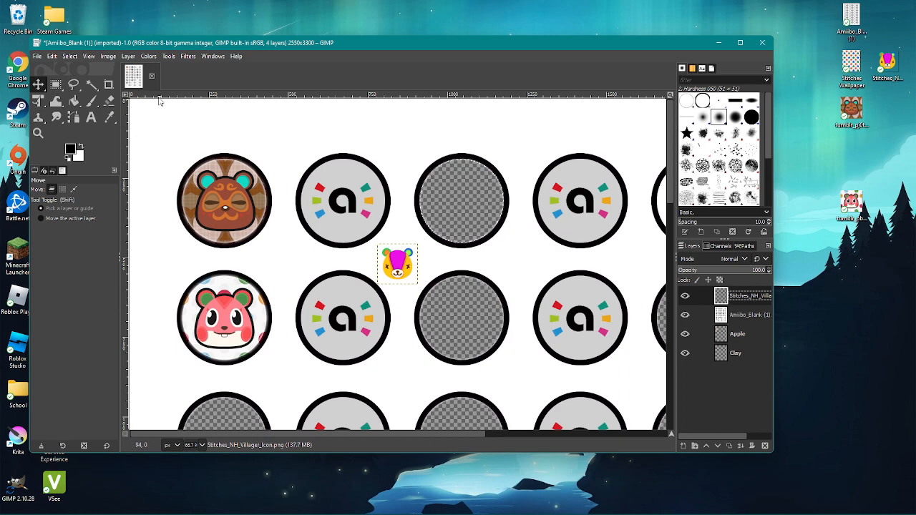
click(128, 56)
click(168, 219)
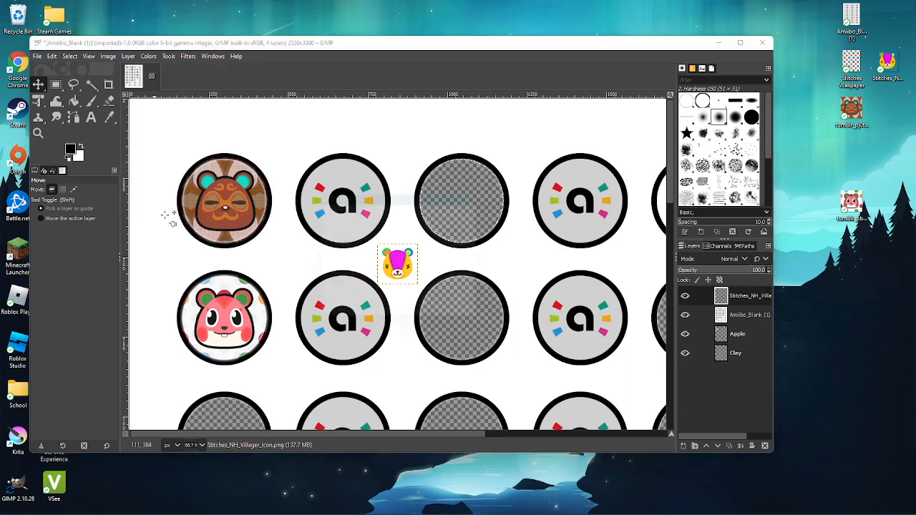
text(270)
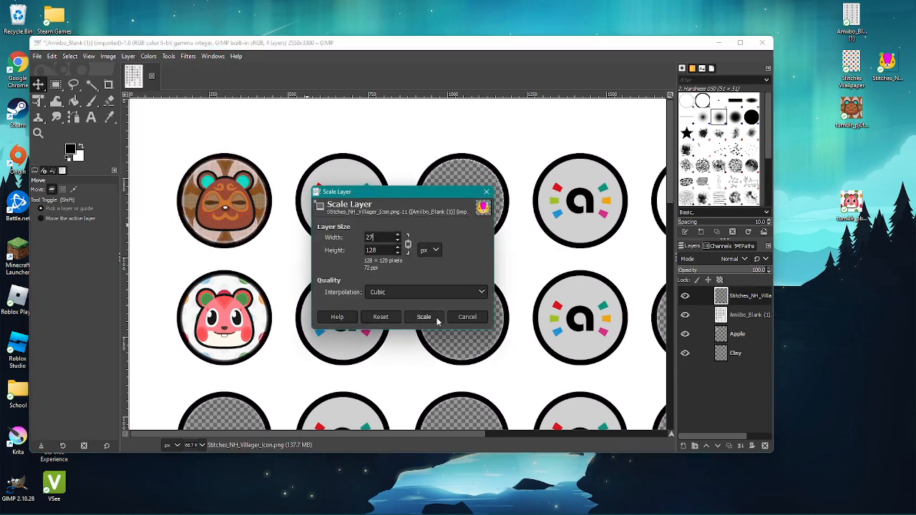
click(438, 317)
Position the Stitches icon over the third circle of the top row and scale its layer down to 250 px.
drag(399, 273, 464, 214)
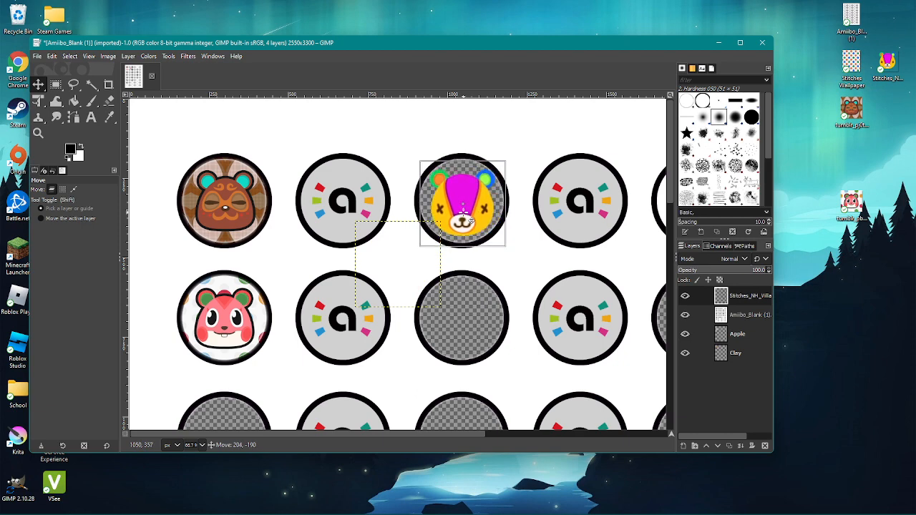
click(129, 56)
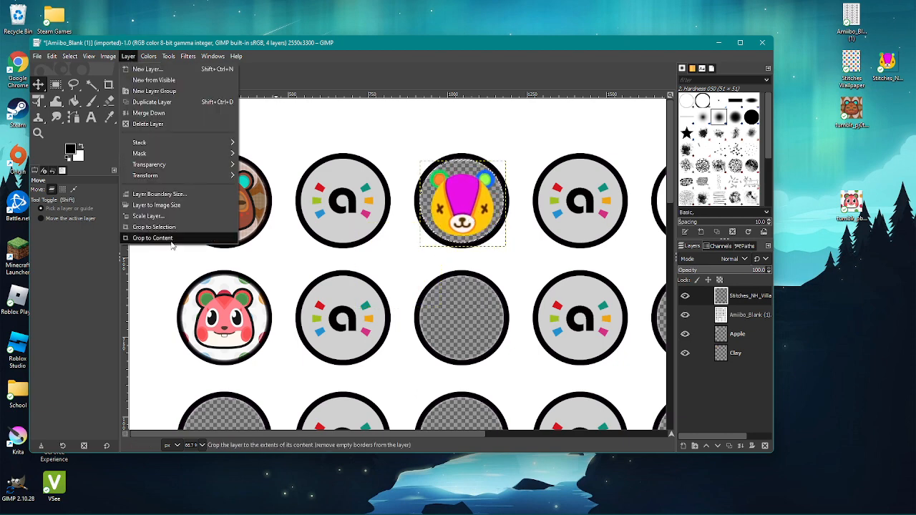
click(148, 215)
text(250)
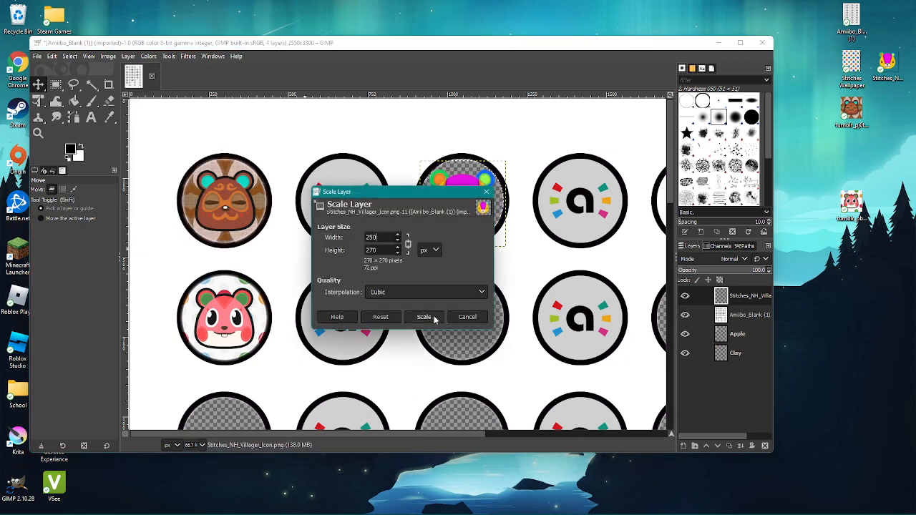
click(423, 316)
drag(490, 211, 494, 214)
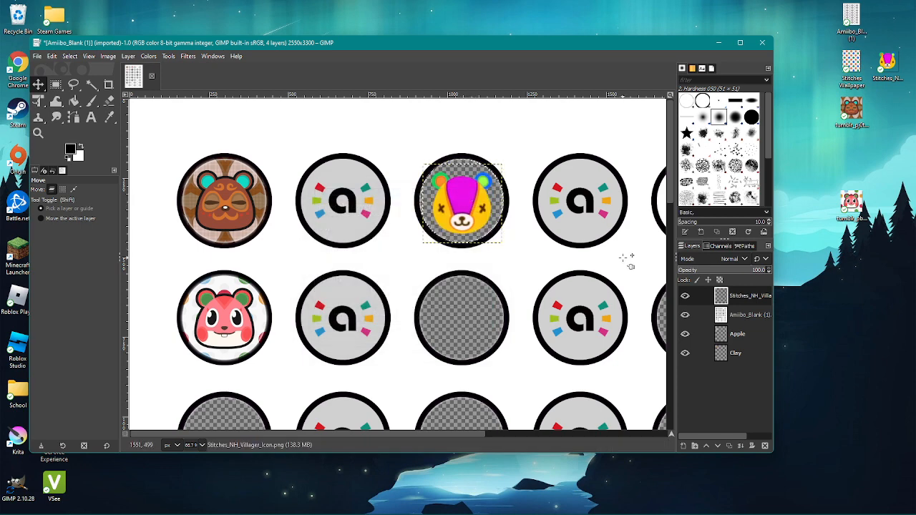
Try the Stitches icon over the solid white circle in the top row, and return it to the transparent third circle.
scroll(540, 258, down, 2)
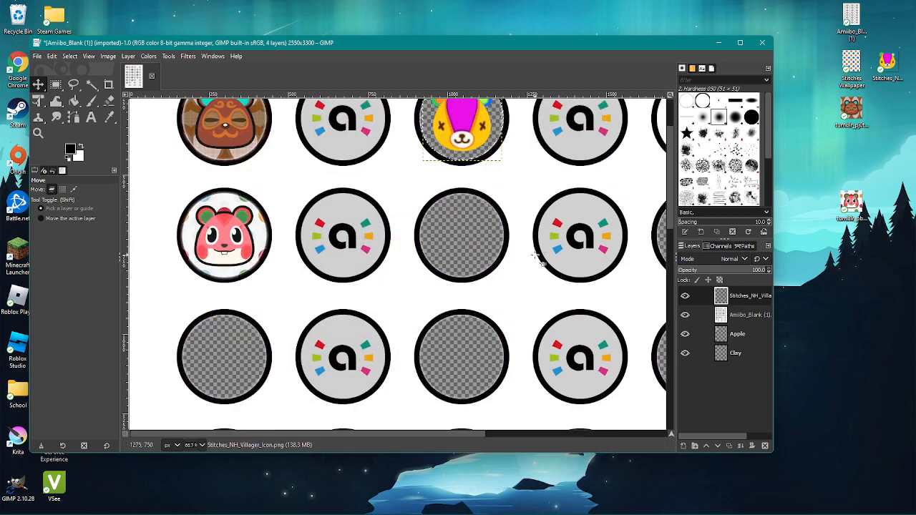
scroll(528, 237, up, 2)
drag(413, 435, 489, 438)
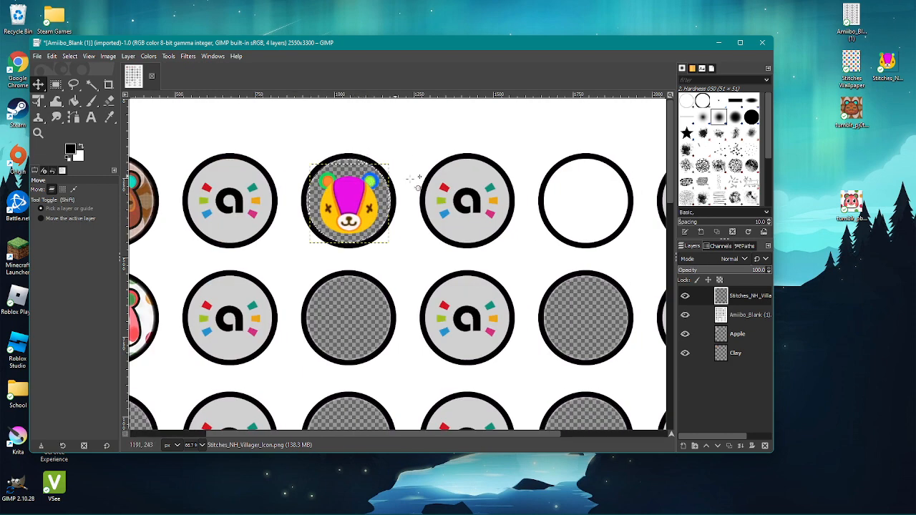
click(759, 315)
click(744, 295)
drag(348, 200, 586, 204)
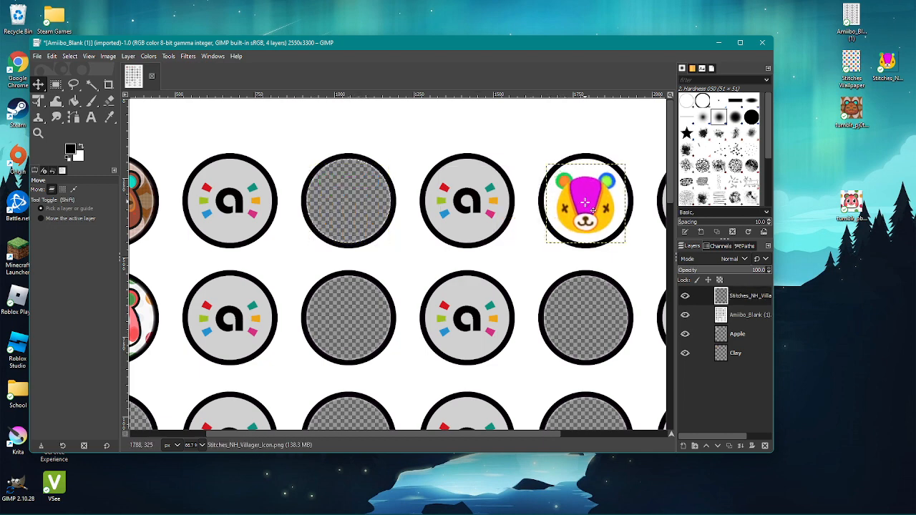
click(749, 312)
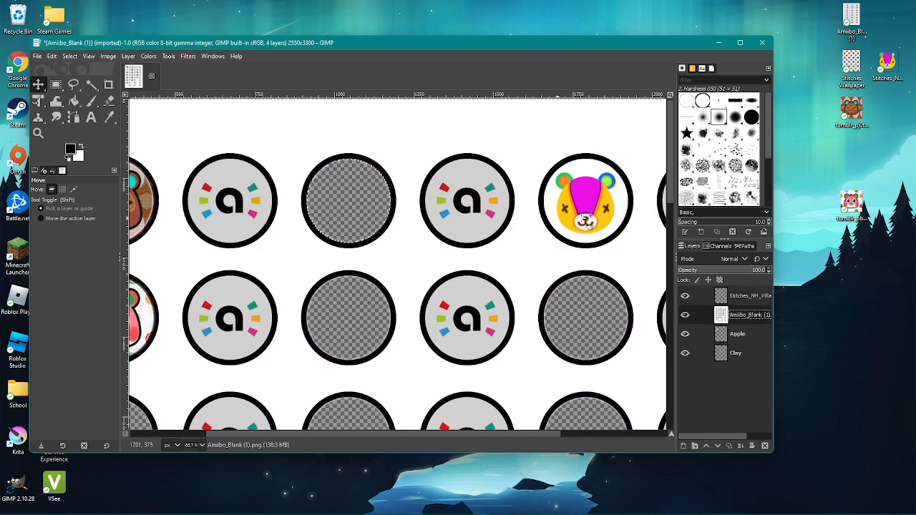
click(728, 299)
drag(572, 200, 330, 194)
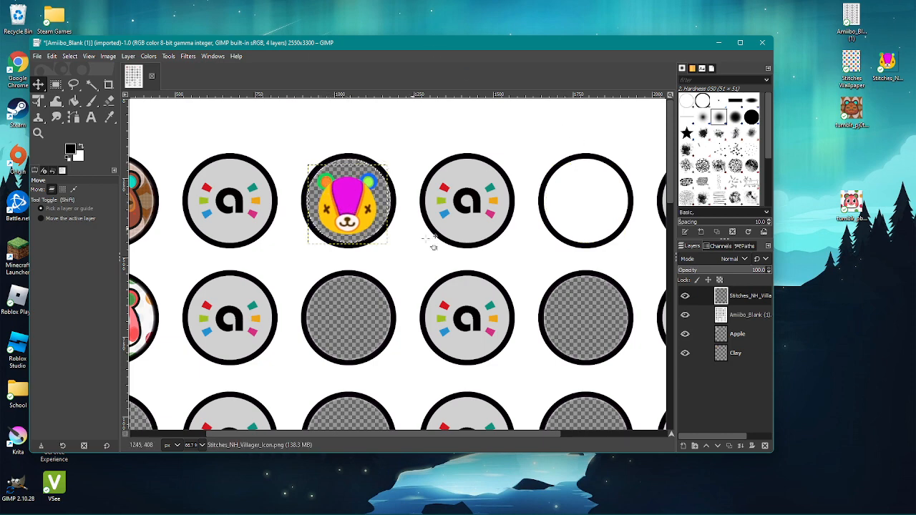
click(732, 318)
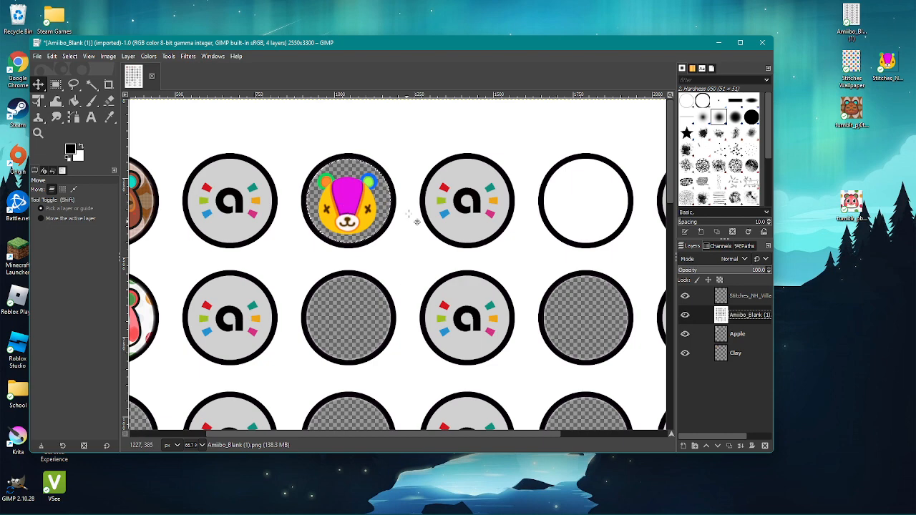
click(750, 298)
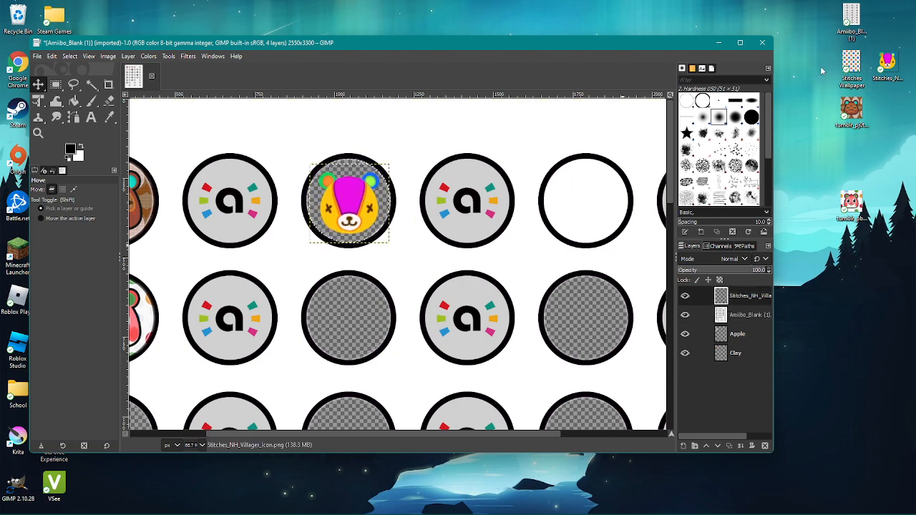
Add the Stitches Wallpaper image from the desktop as a layer between the Stitches icon and the blank template.
click(809, 71)
click(745, 315)
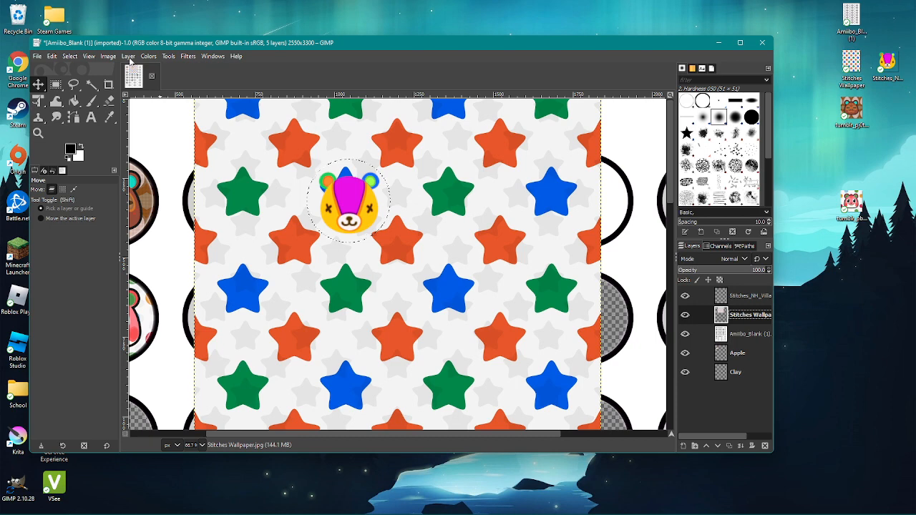
Scale the Stitches Wallpaper layer to 300 px wide with linked proportions and position it over the third circle of the top row.
click(128, 57)
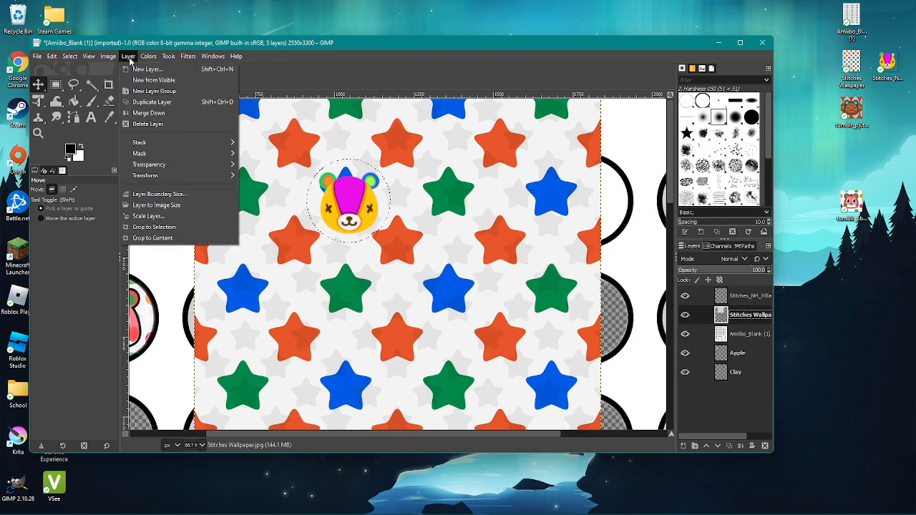
click(146, 216)
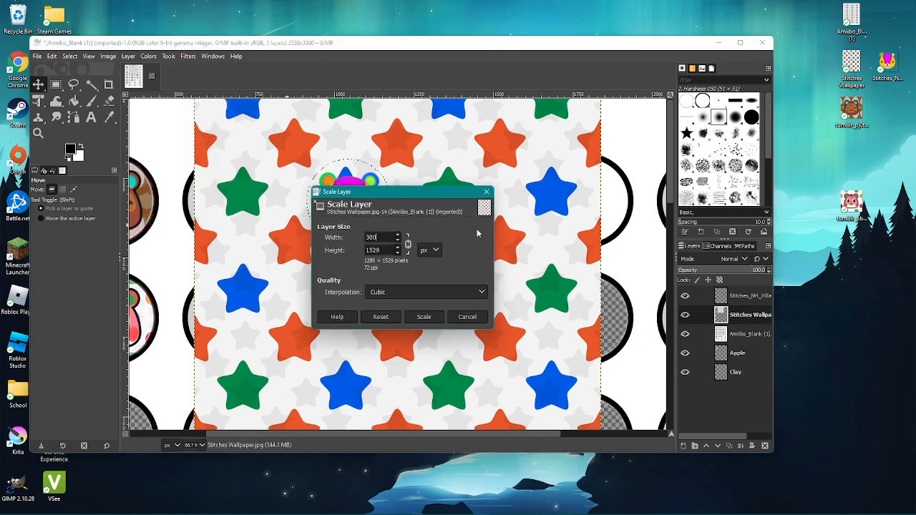
click(429, 318)
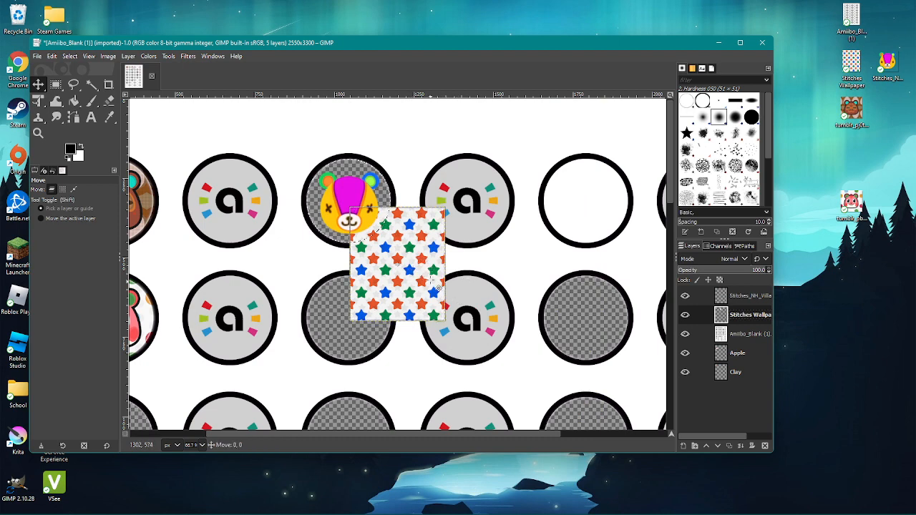
drag(436, 285, 390, 230)
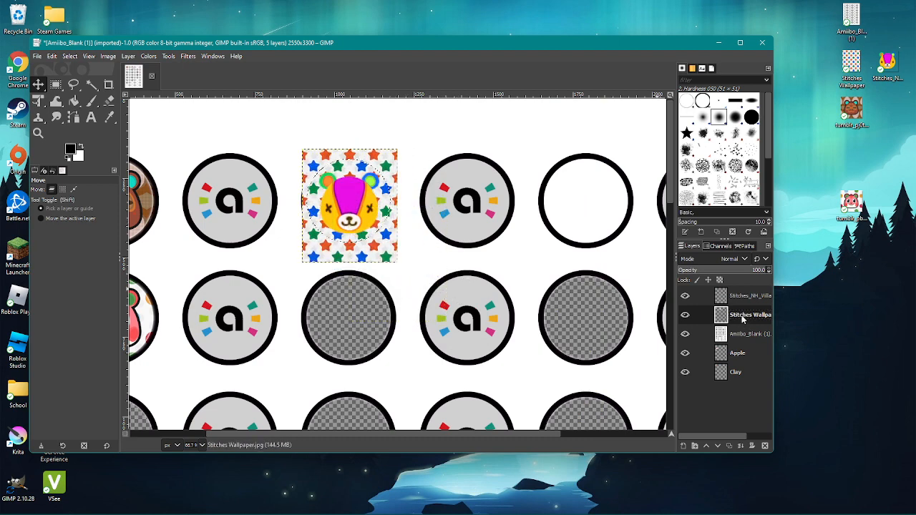
Reorder the layers so the Amiibo_Blank template is above the Stitches icon, with Stitches Wallpaper directly beneath the icon.
drag(742, 320, 745, 342)
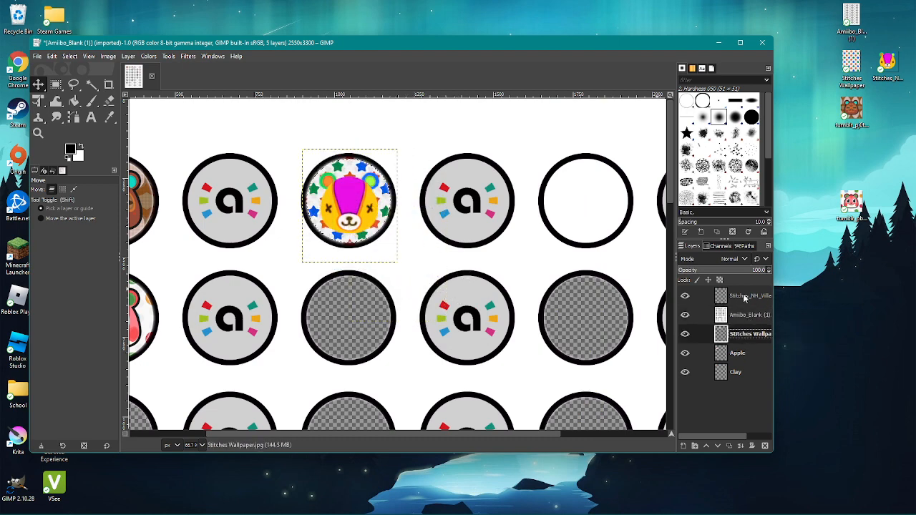
drag(744, 298, 741, 346)
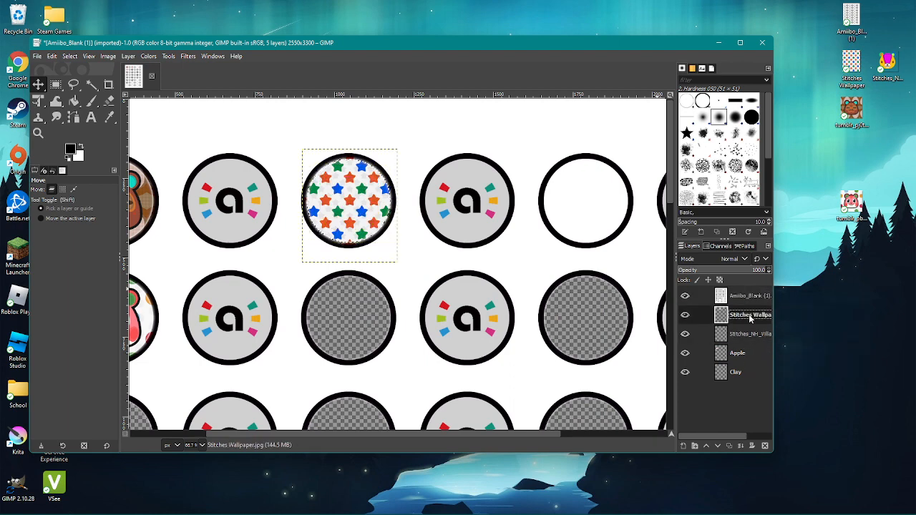
drag(748, 333, 749, 309)
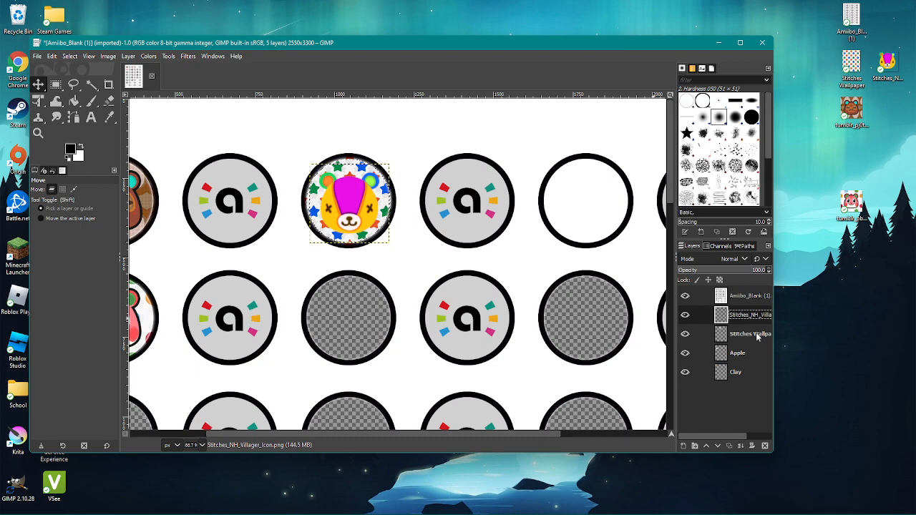
Rename the Stitches villager icon layer to Stitches and make the Amiibo_Blank template the active layer.
double_click(738, 316)
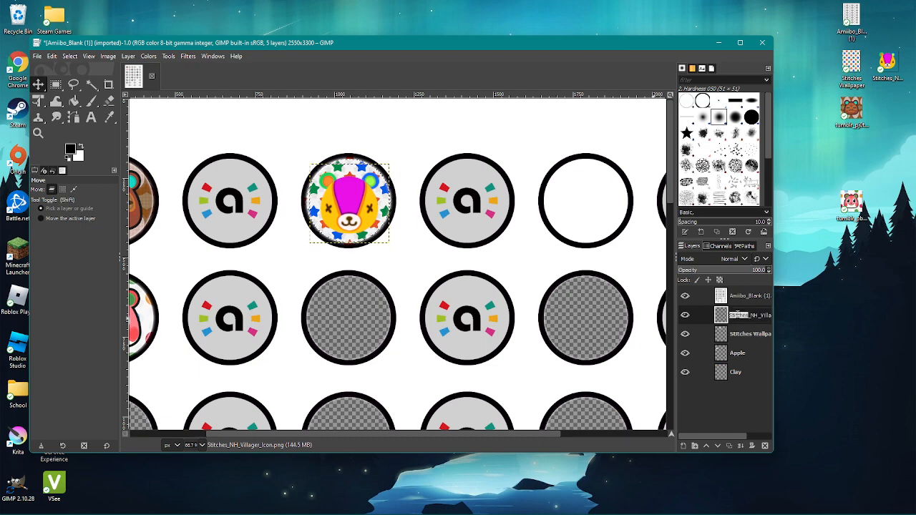
key(ctrl+a)
text(Stitches)
key(Return)
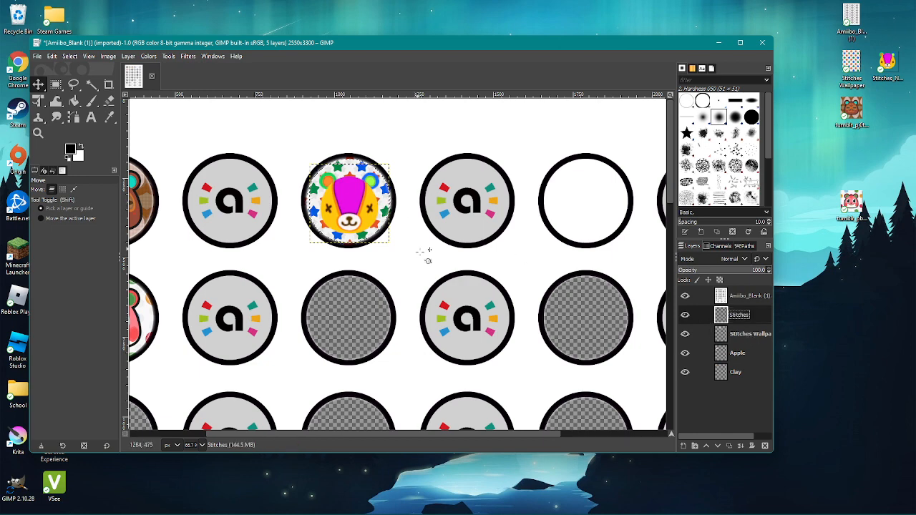
click(717, 297)
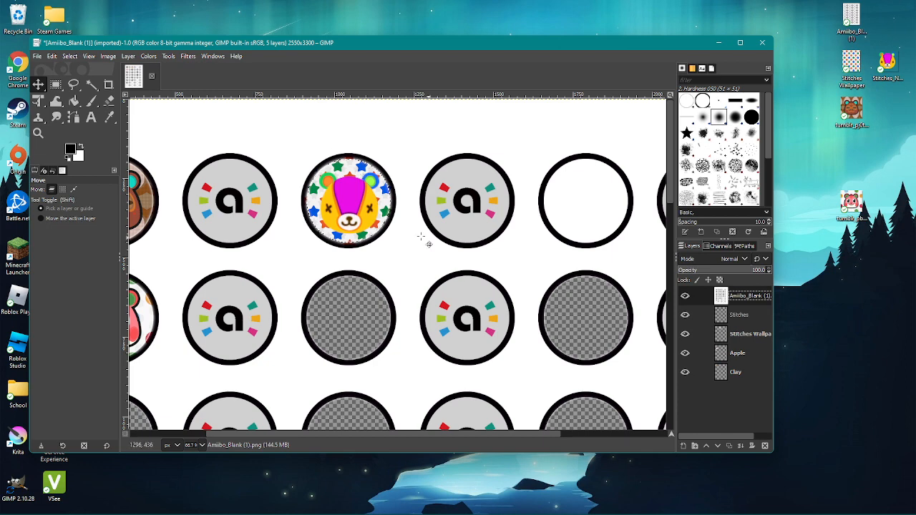
Select the outline of the Stitches icon by applying Alpha to Selection to the Stitches layer.
drag(440, 435, 295, 429)
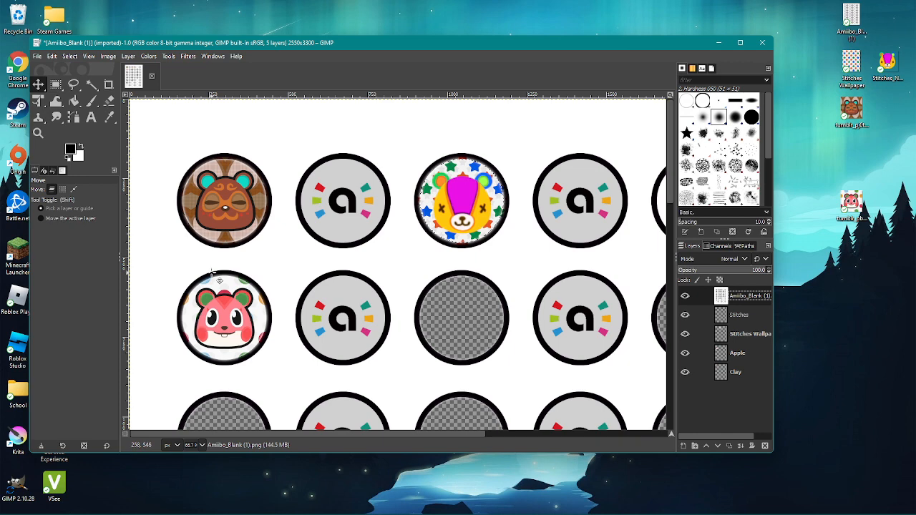
scroll(344, 259, right, 5)
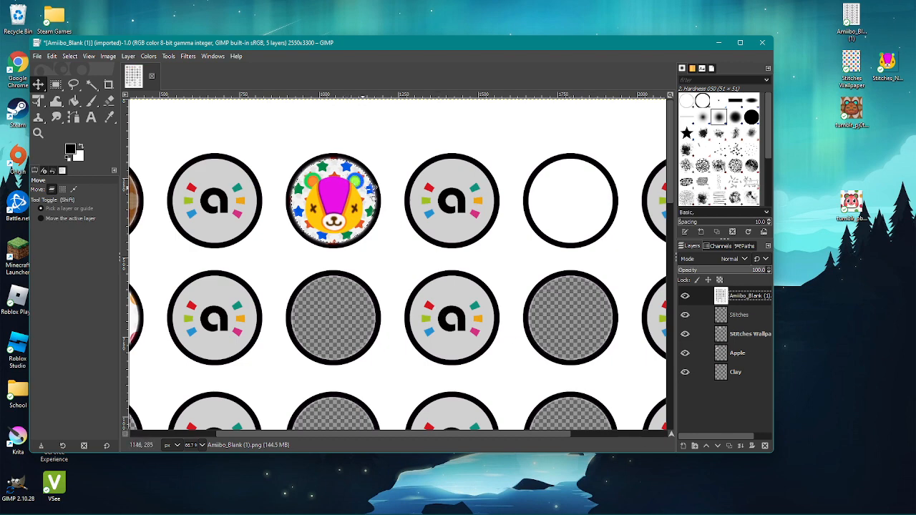
scroll(313, 272, up, 1)
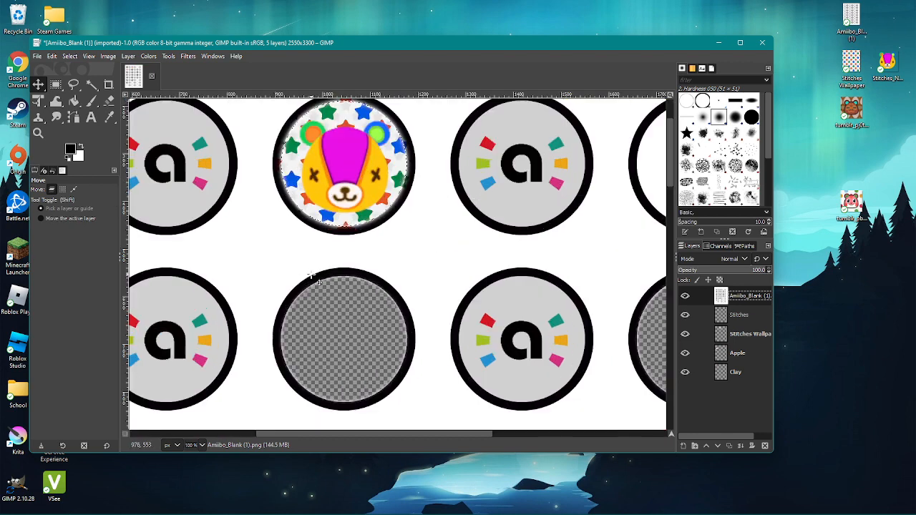
scroll(669, 166, up, 2)
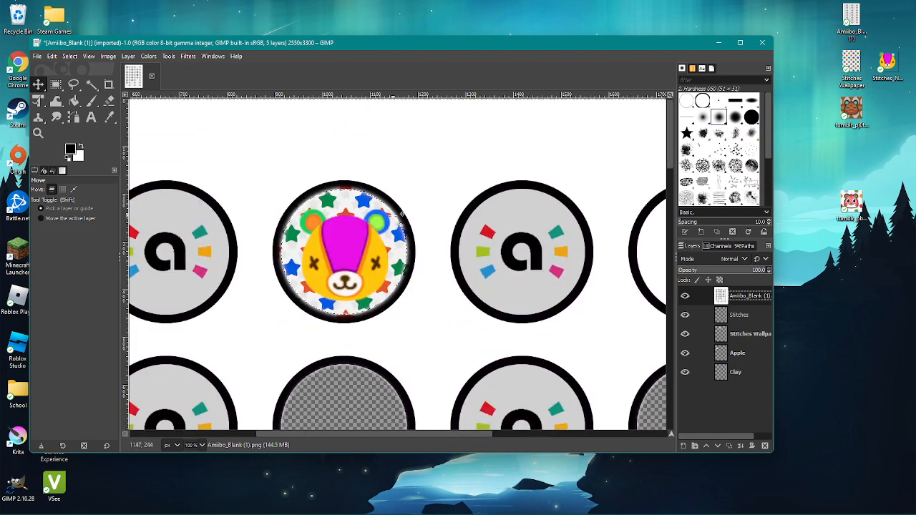
click(738, 319)
right_click(706, 318)
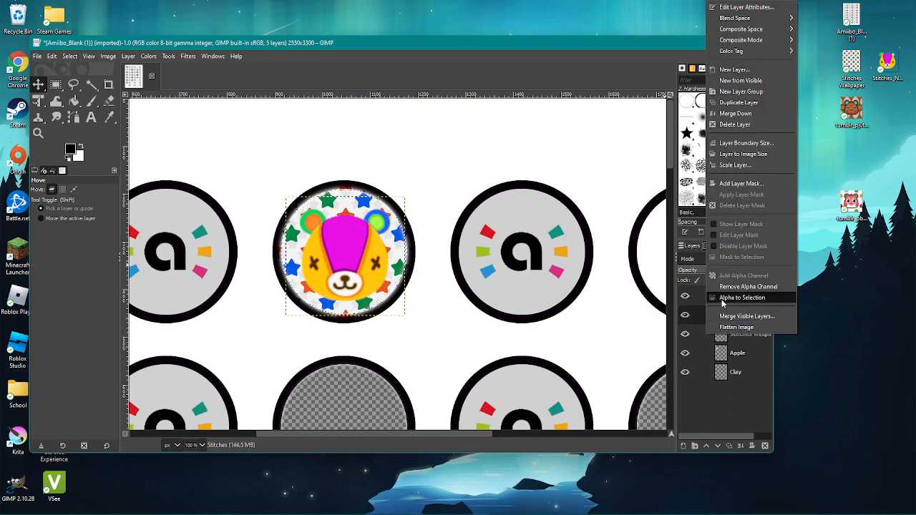
click(760, 302)
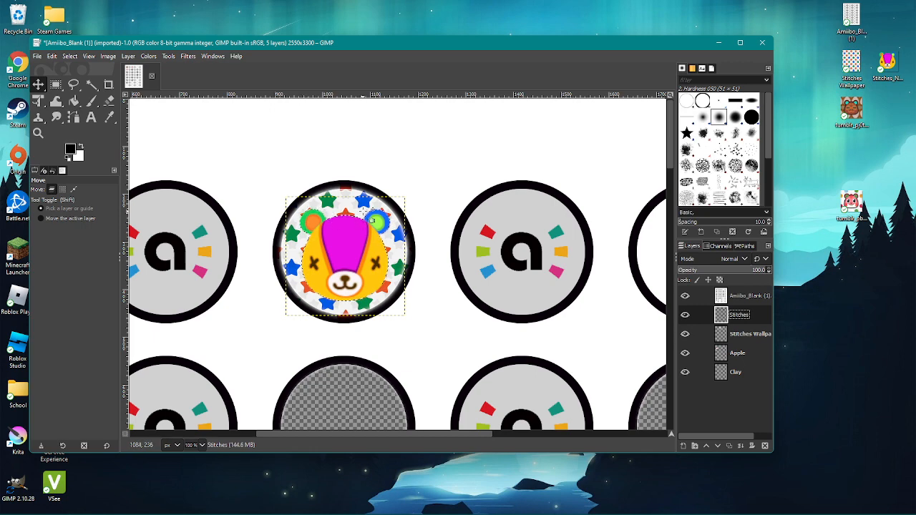
Grow the selection around the Stitches icon by 5 px.
right_click(340, 257)
mouse_move(360, 298)
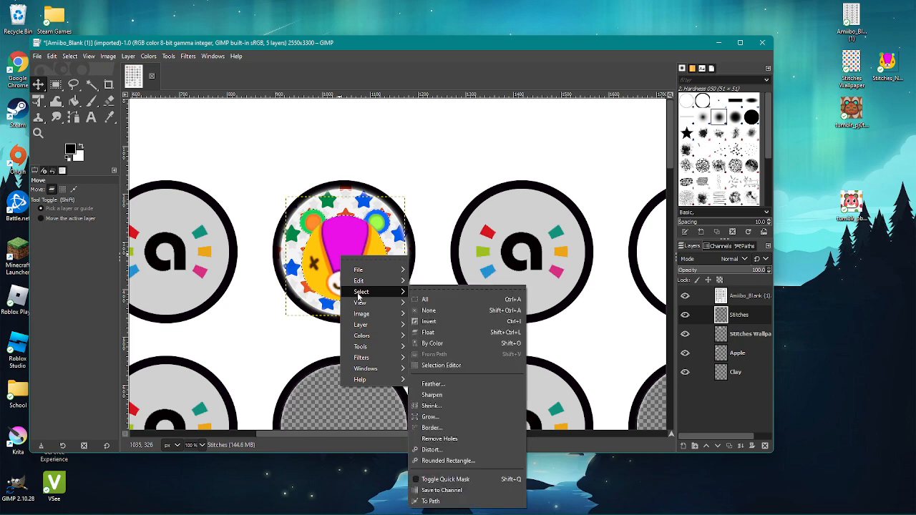
click(434, 417)
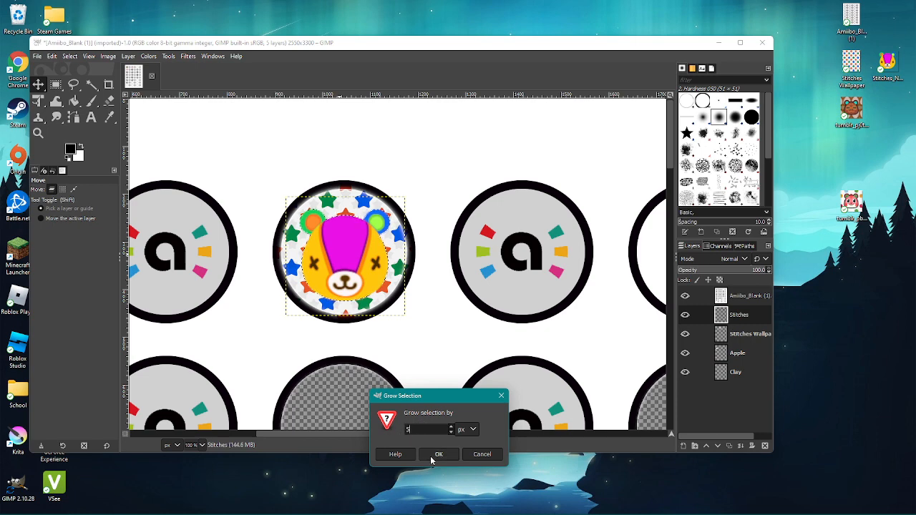
click(436, 455)
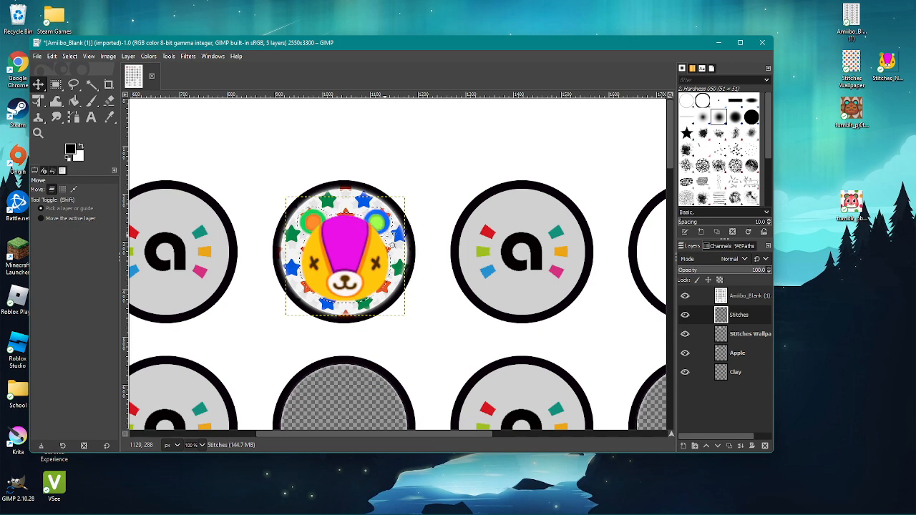
Create a new layer filled with transparency and place it between the Stitches and Stitches Wallpaper layers.
right_click(708, 397)
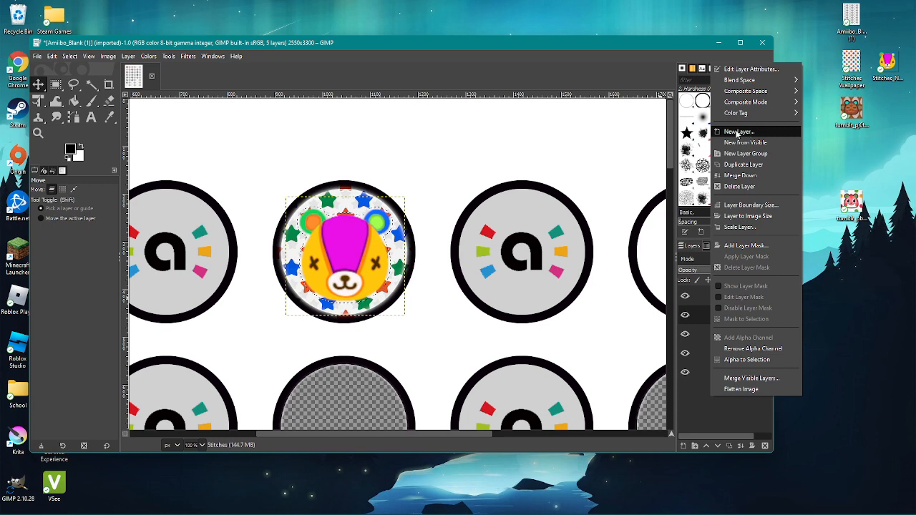
click(741, 133)
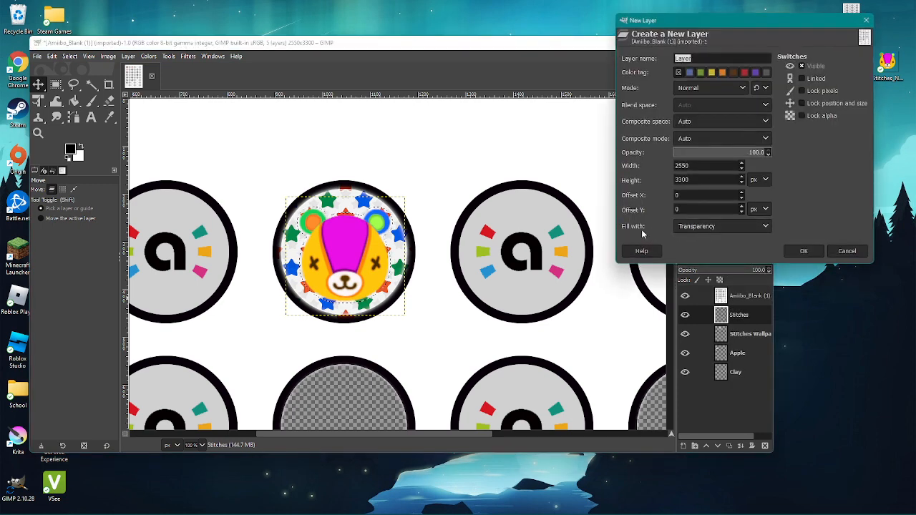
click(685, 228)
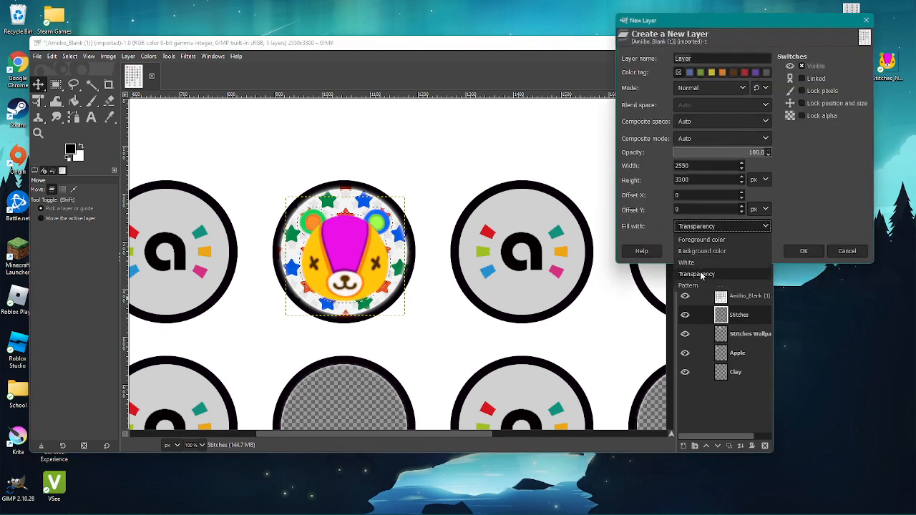
click(701, 276)
click(807, 251)
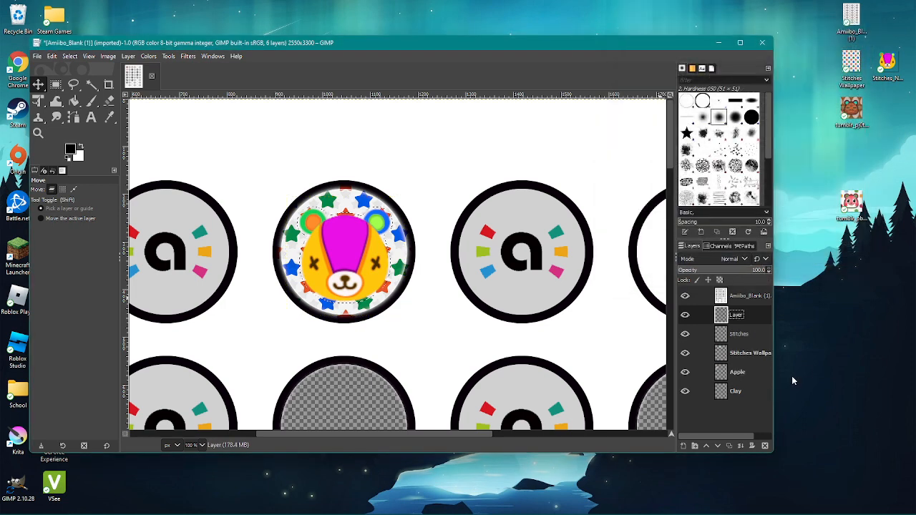
drag(744, 316, 741, 344)
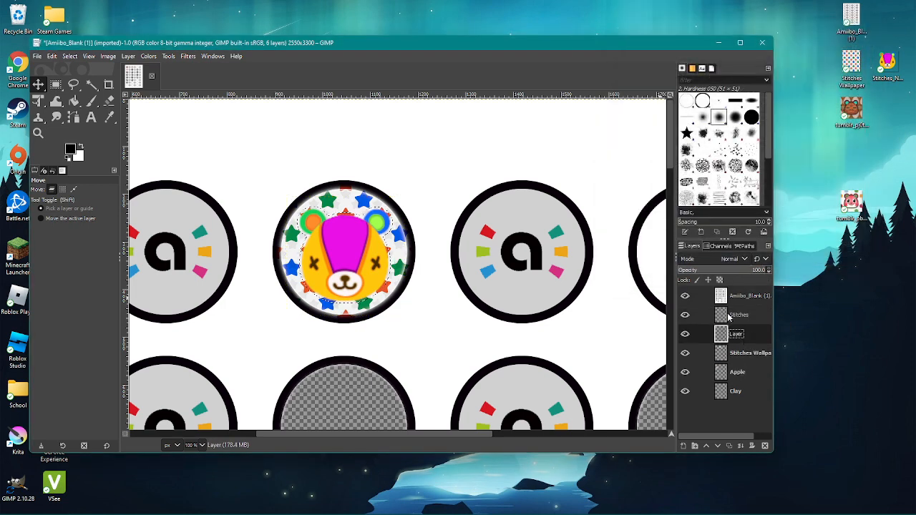
Bucket-fill the grown selection with black on the new layer as an outline, clear the selection, and reactivate the template layer.
click(74, 100)
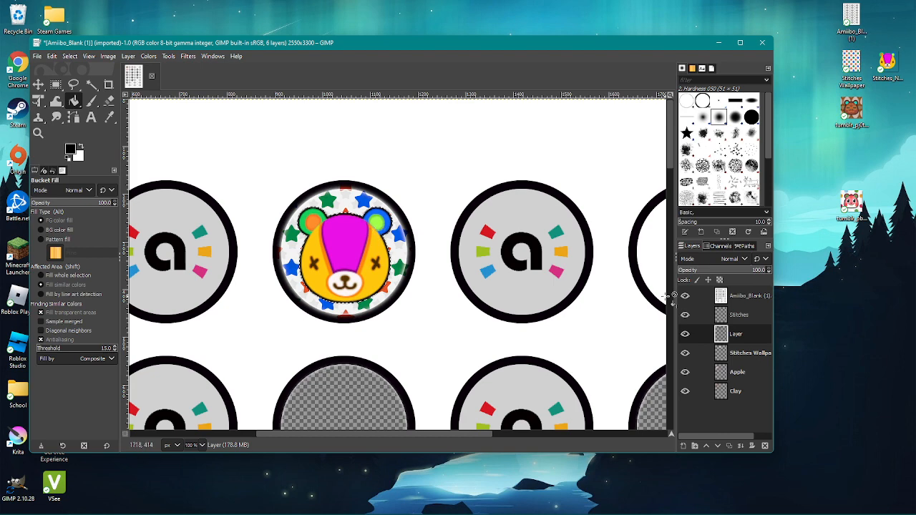
click(747, 296)
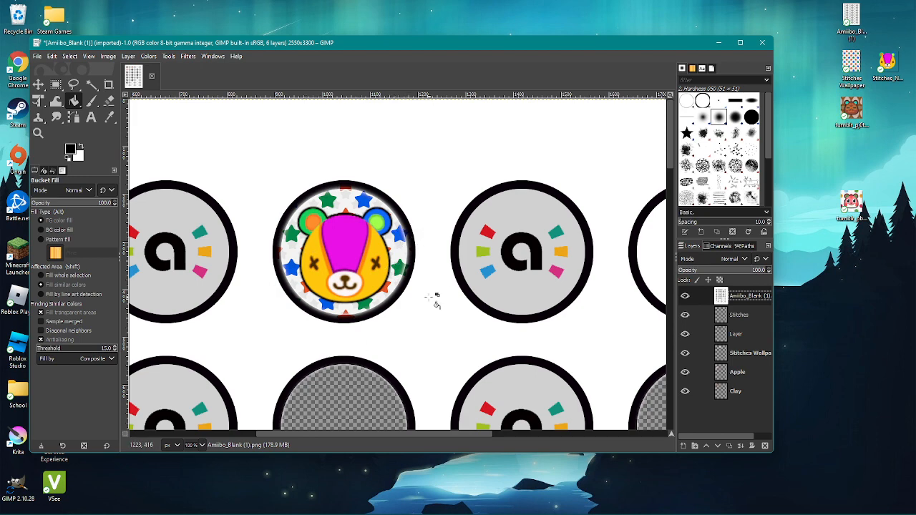
scroll(413, 287, down, 1)
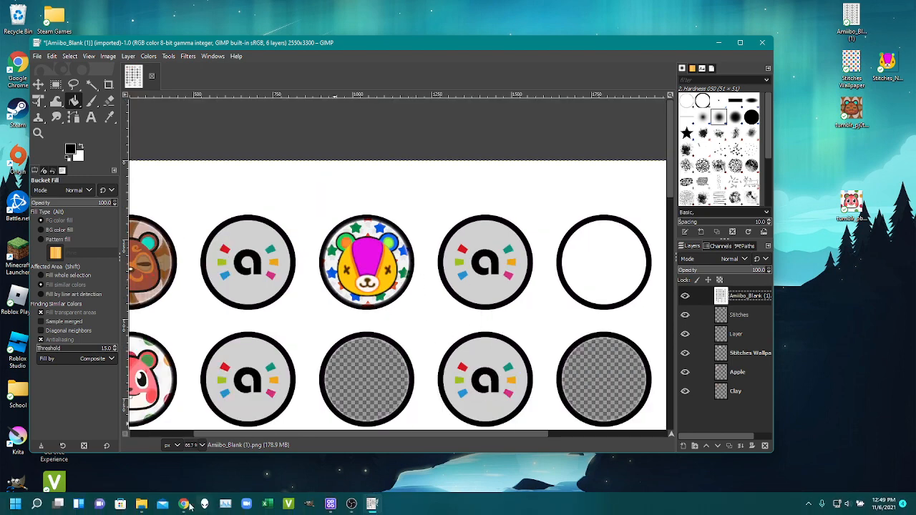
Switch to Chrome, search for "Kabuki Nookipedia", and open the Kabuki page on Nookipedia.
click(187, 505)
click(292, 34)
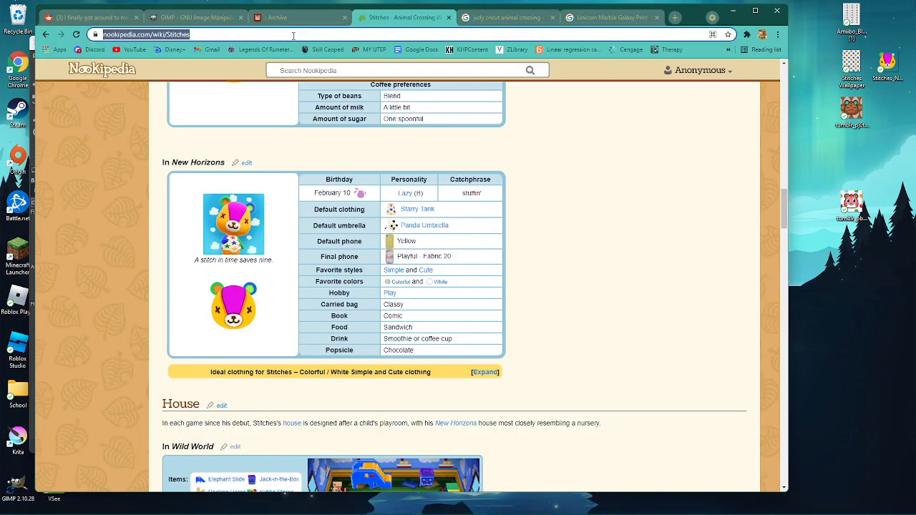
text(Kabuki No)
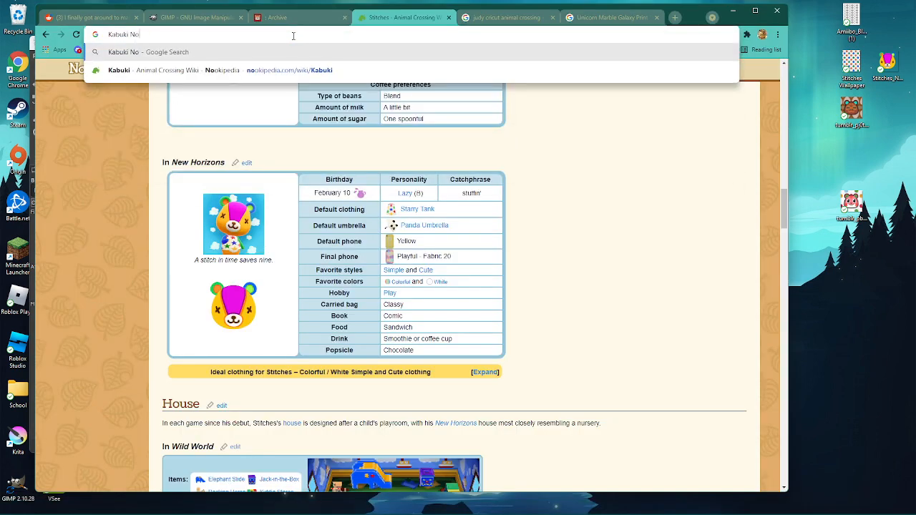
text(okipedia)
key(Return)
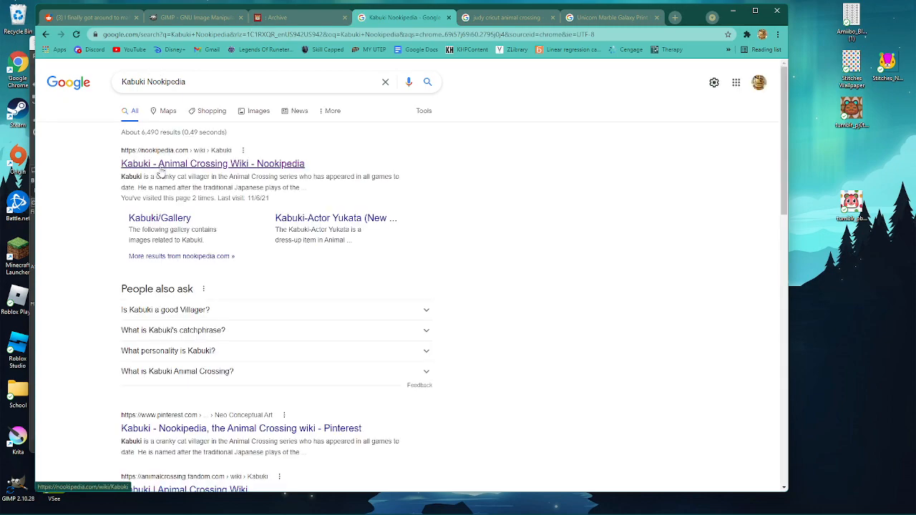
click(159, 169)
Save Kabuki's New Horizons villager icon from the Nookipedia page to the desktop.
scroll(343, 197, down, 15)
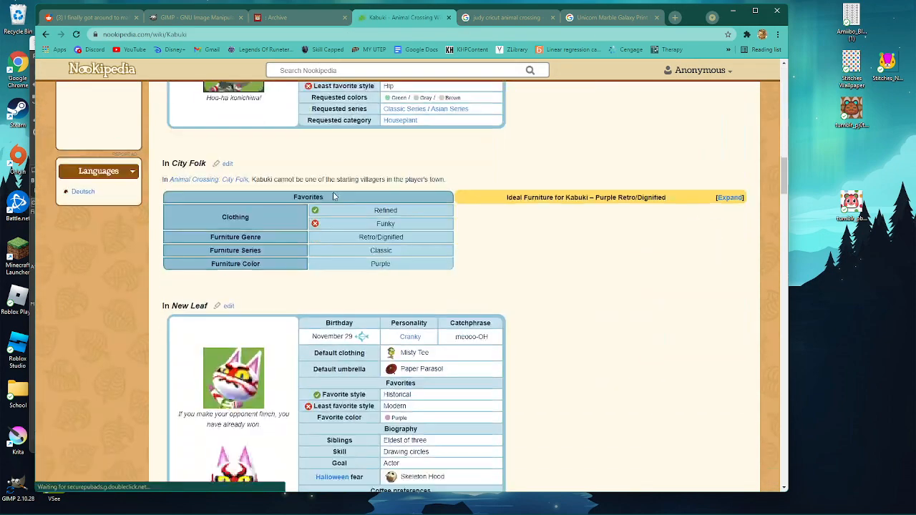
scroll(333, 196, down, 7)
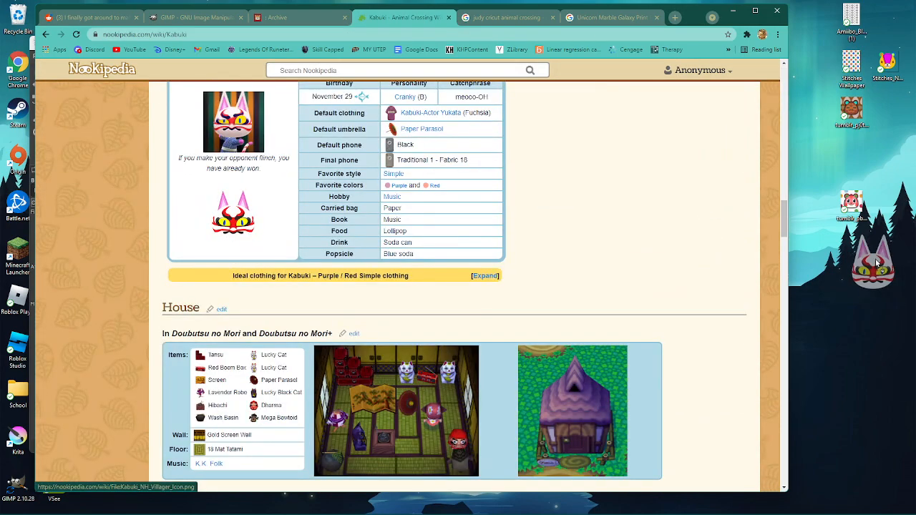
drag(877, 265, 886, 120)
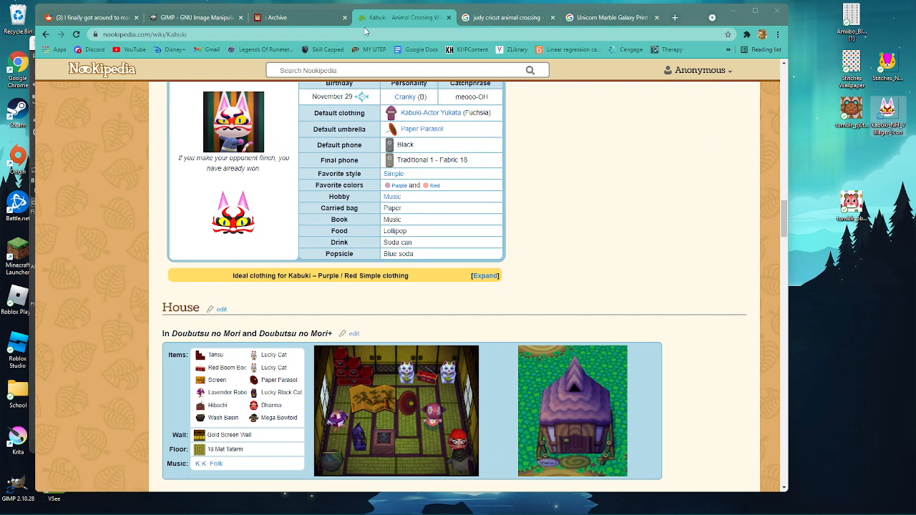
Search Google Images for "kabuki wallpaper".
click(316, 33)
text(Kabku)
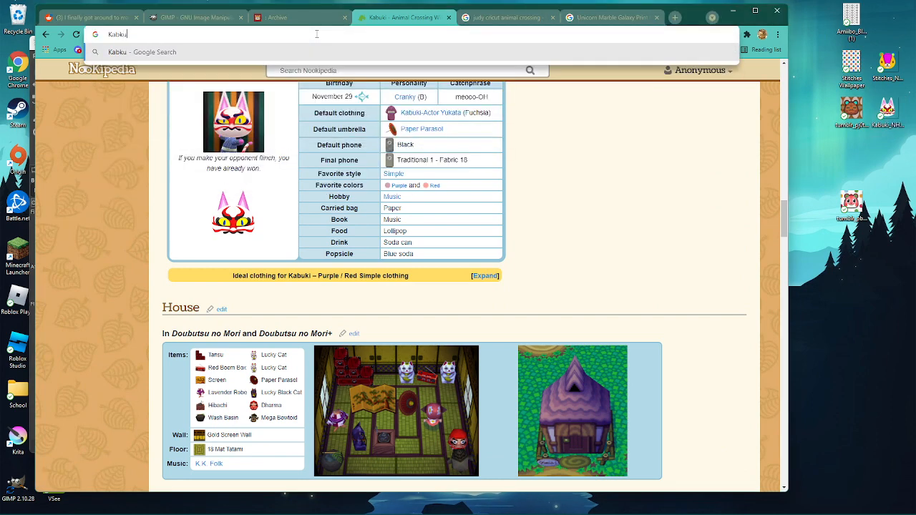
key(BackSpace)
key(BackSpace)
text(uki wallpap)
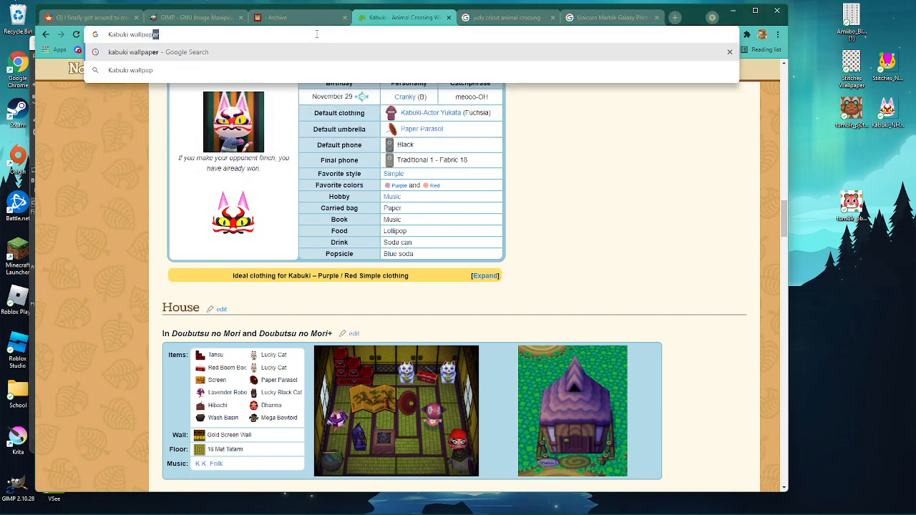
text(er)
key(Return)
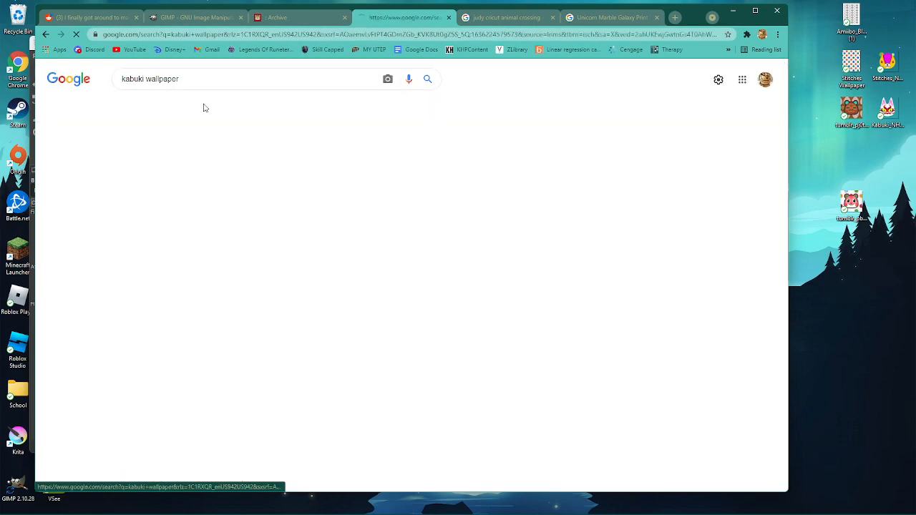
Save the pink Graham & Brown Kabuki wallpaper image with green palm leaves from the search results to the desktop.
scroll(251, 253, down, 8)
scroll(158, 194, up, 5)
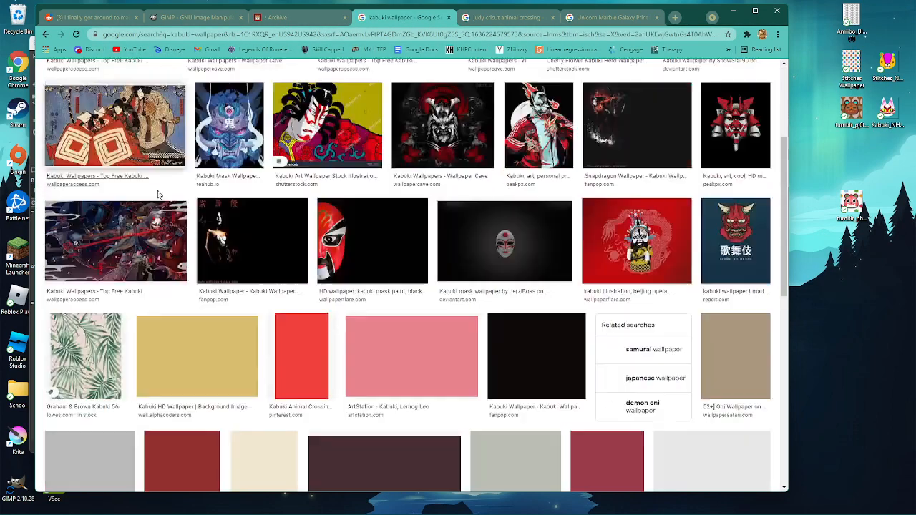
click(85, 356)
drag(445, 408, 891, 179)
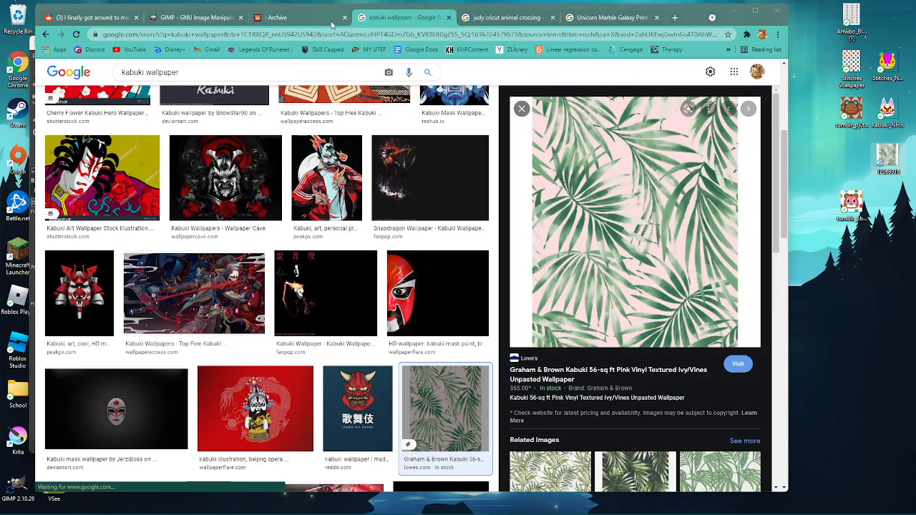
Switch to GIMP, add the saved Kabuki villager icon as a new layer, and move it into the transparent circle below Stitches.
click(755, 11)
scroll(501, 286, down, 2)
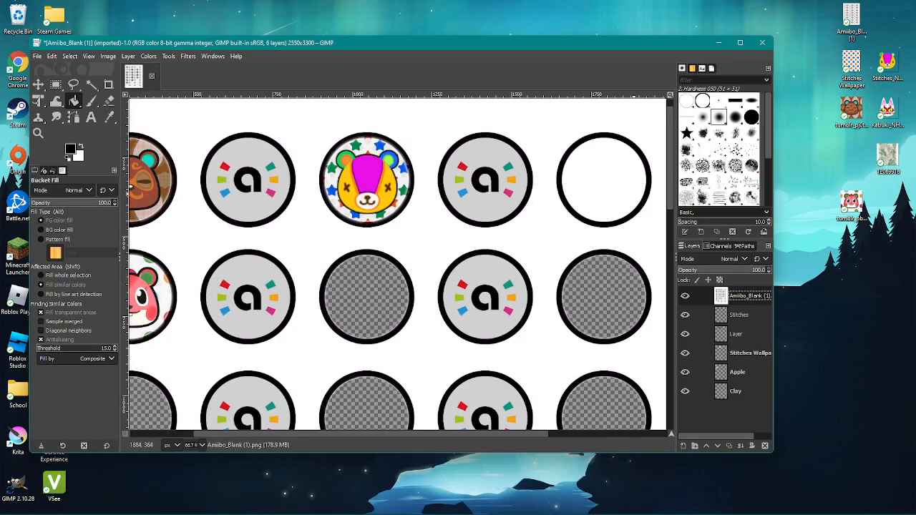
drag(382, 322, 385, 324)
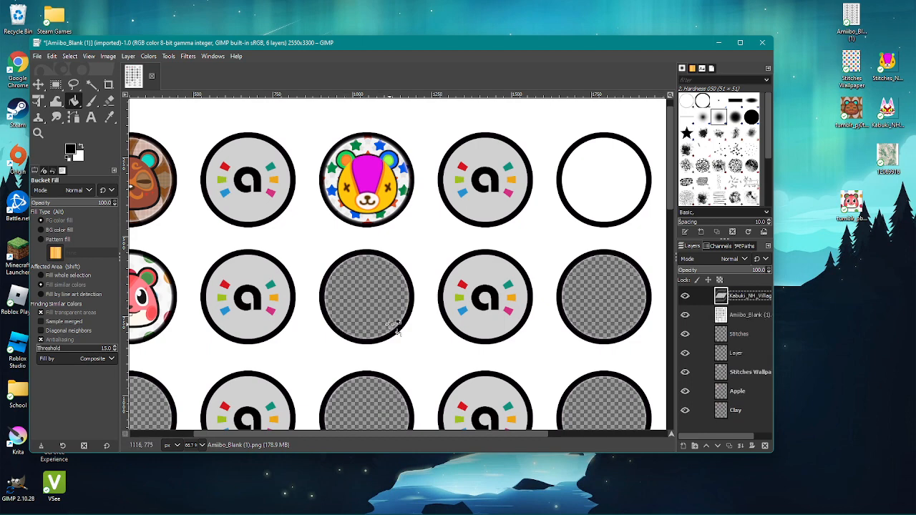
click(38, 85)
drag(396, 270, 367, 303)
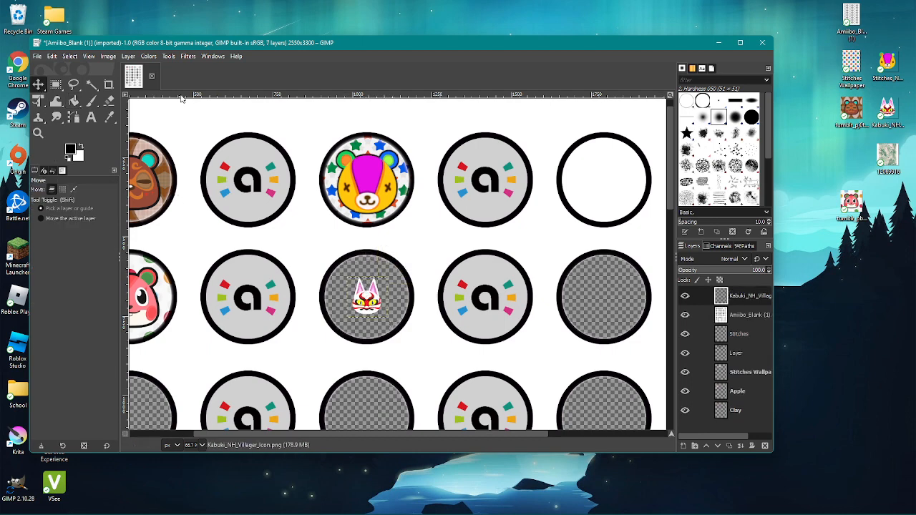
Scale the Kabuki icon layer to a width of 250 px.
click(128, 57)
click(164, 212)
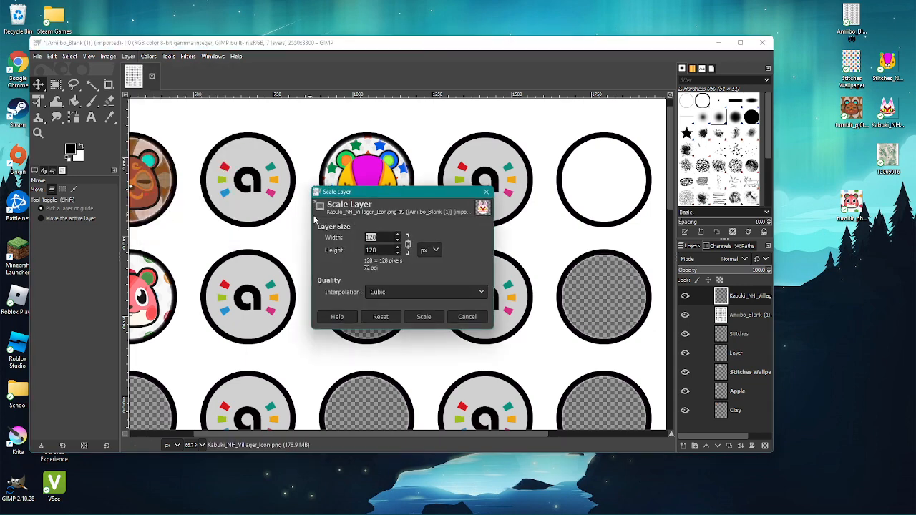
text(25)
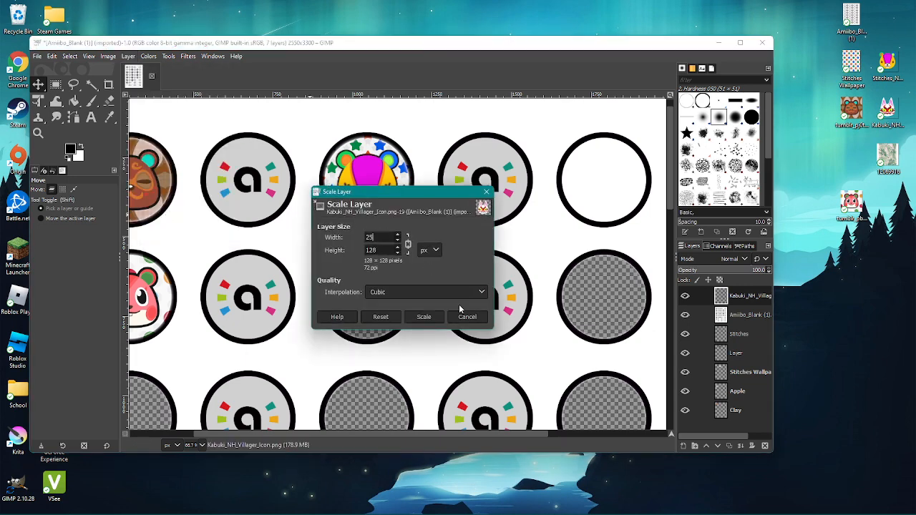
text(0)
click(426, 317)
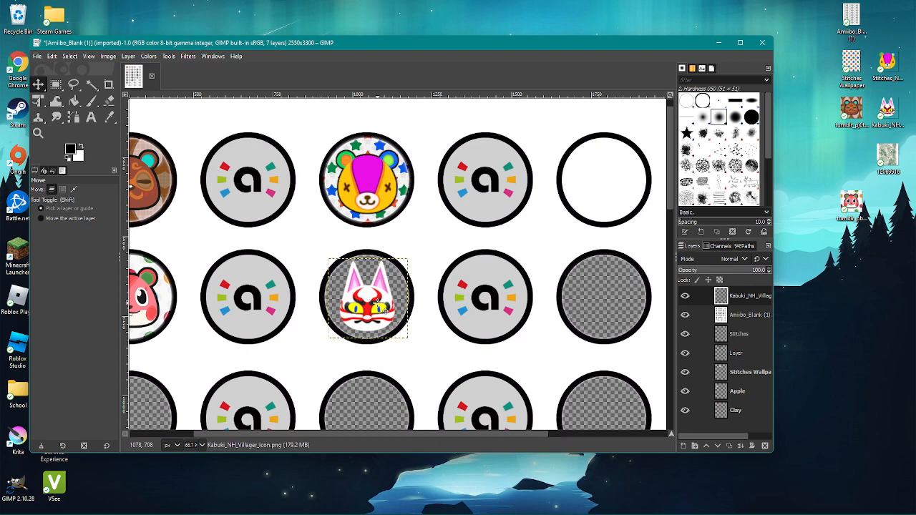
Rename the Kabuki icon layer as Kabkuki.
double_click(748, 295)
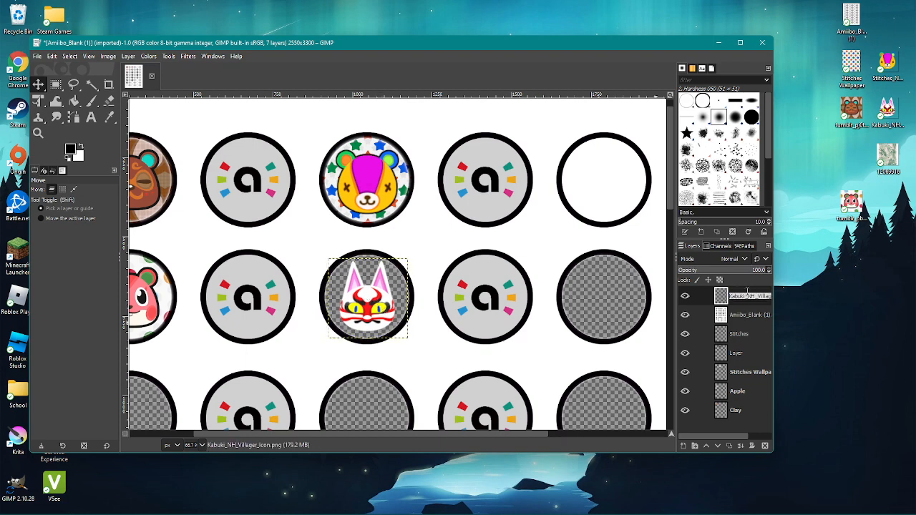
text(kabkuki)
key(Return)
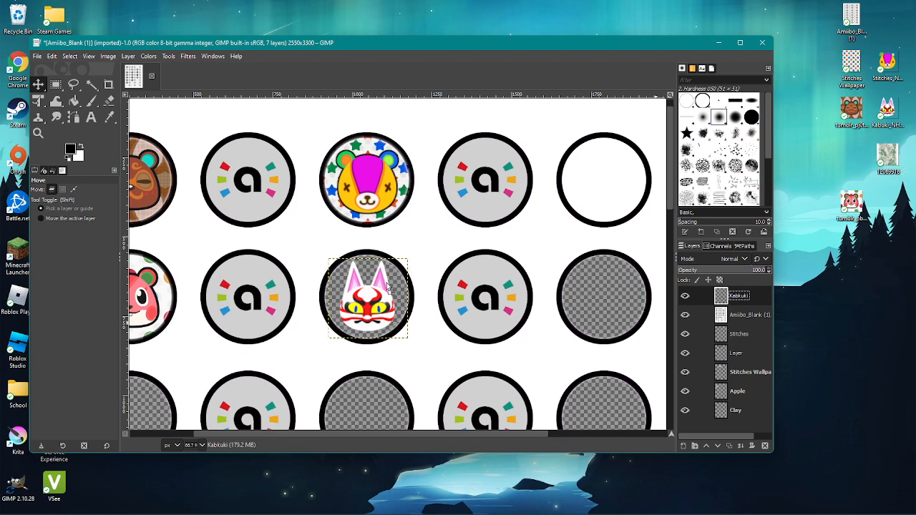
Add the saved palm-leaf image from the desktop as a new layer and rename it Kabuki Wallpaper.
drag(387, 288, 389, 288)
double_click(755, 294)
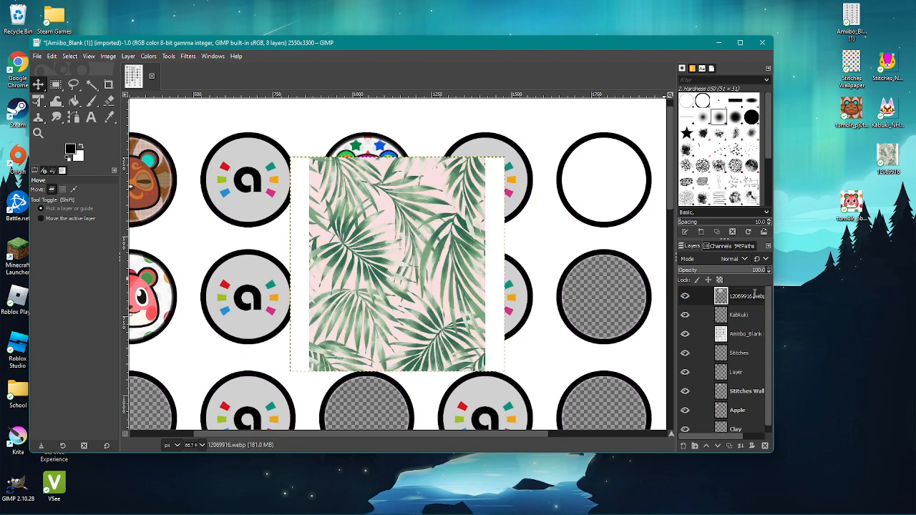
text(Kabuki Wallpaper)
key(Return)
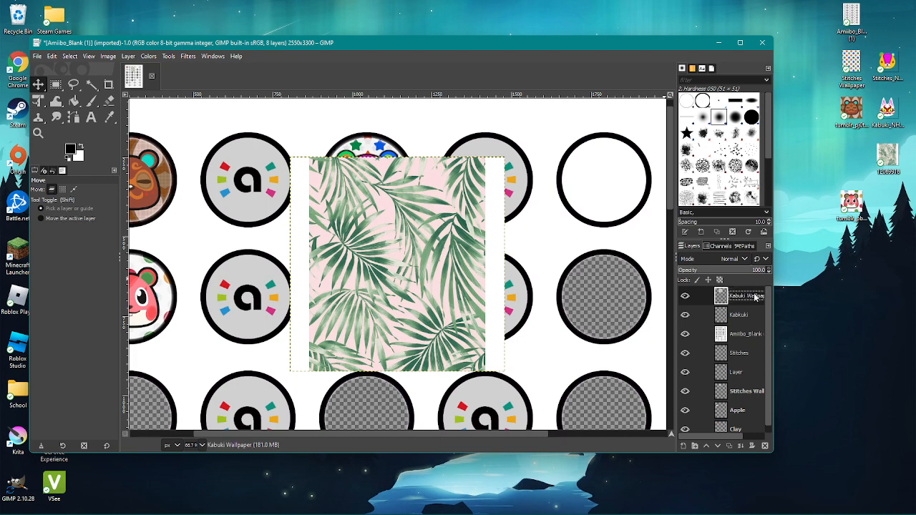
Scale the Kabuki Wallpaper layer to a width of 350 px.
click(128, 57)
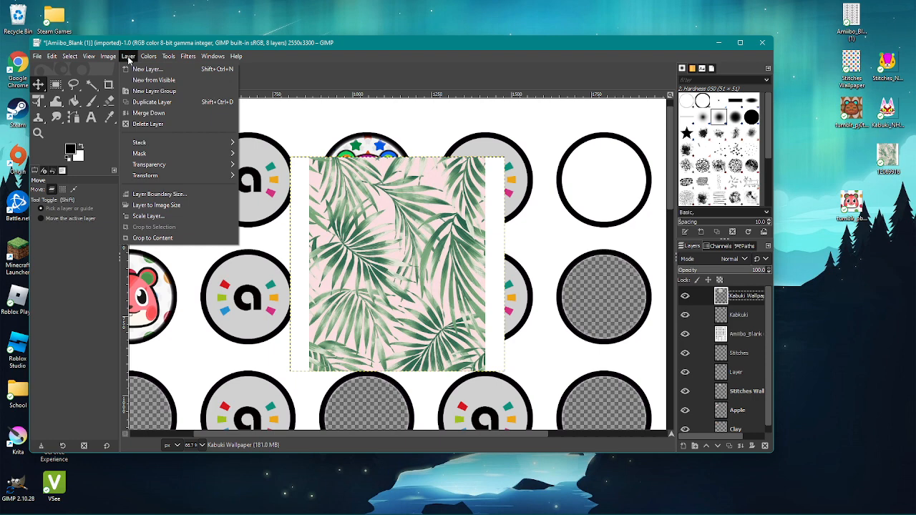
click(148, 215)
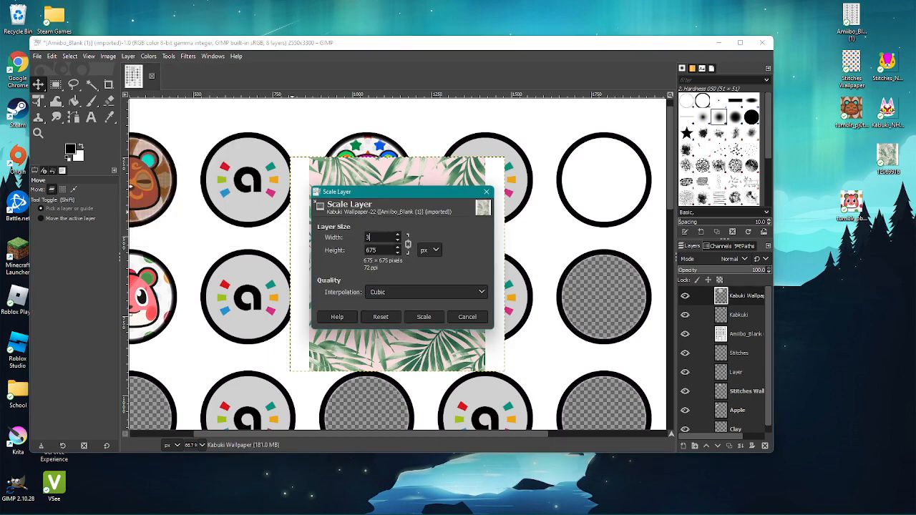
text(350)
click(424, 316)
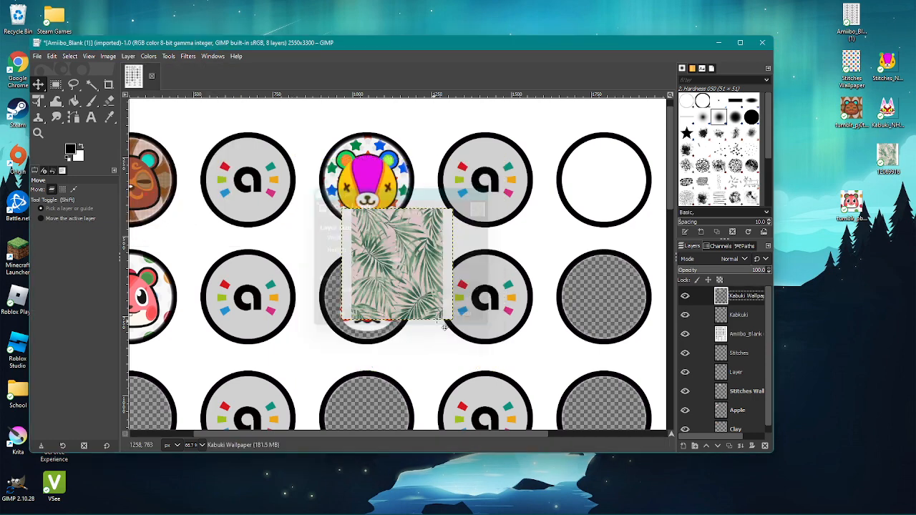
Center the palm-leaf wallpaper over Kabuki's circle and stack the Kabkuki and Kabuki Wallpaper layers, in that order, directly beneath the template layer.
drag(428, 285, 399, 315)
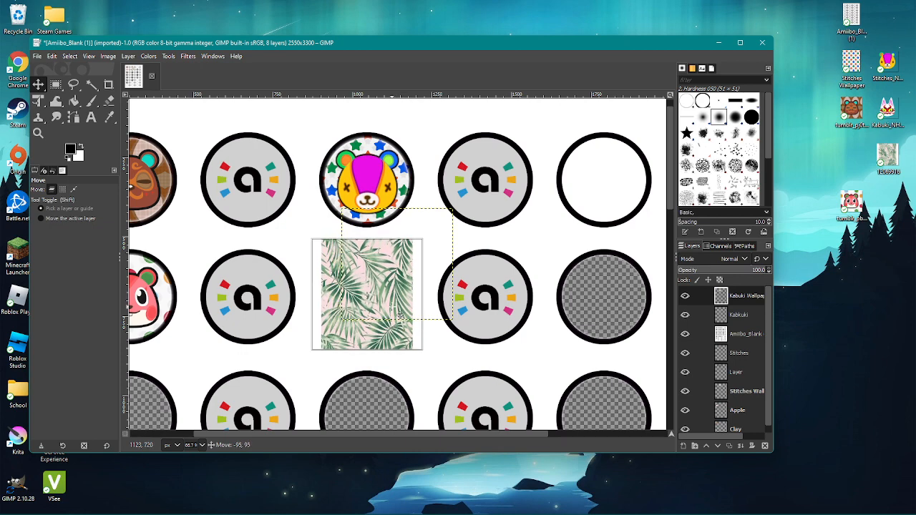
drag(737, 318, 736, 339)
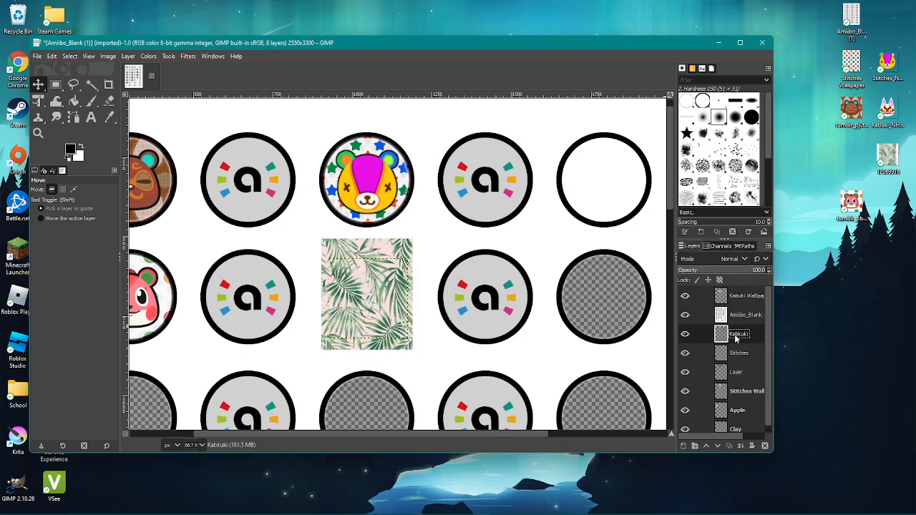
drag(736, 297, 739, 347)
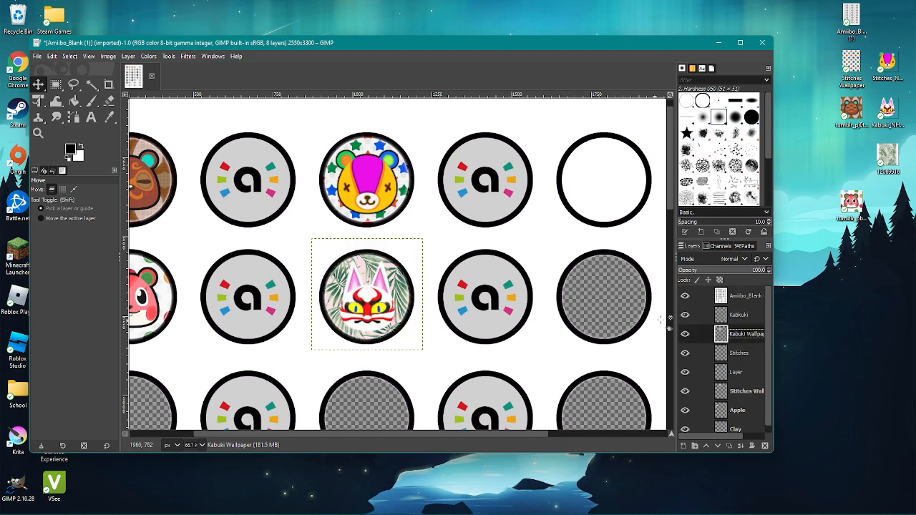
Create a new layer filled with transparency between the Kabkuki and Kabuki Wallpaper layers.
scroll(660, 322, down, 4)
scroll(695, 327, down, 2)
scroll(548, 272, up, 5)
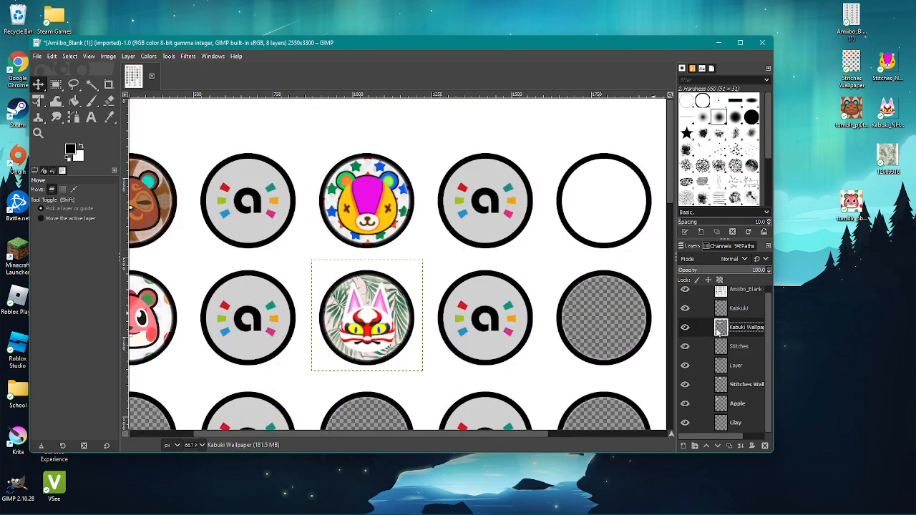
right_click(718, 331)
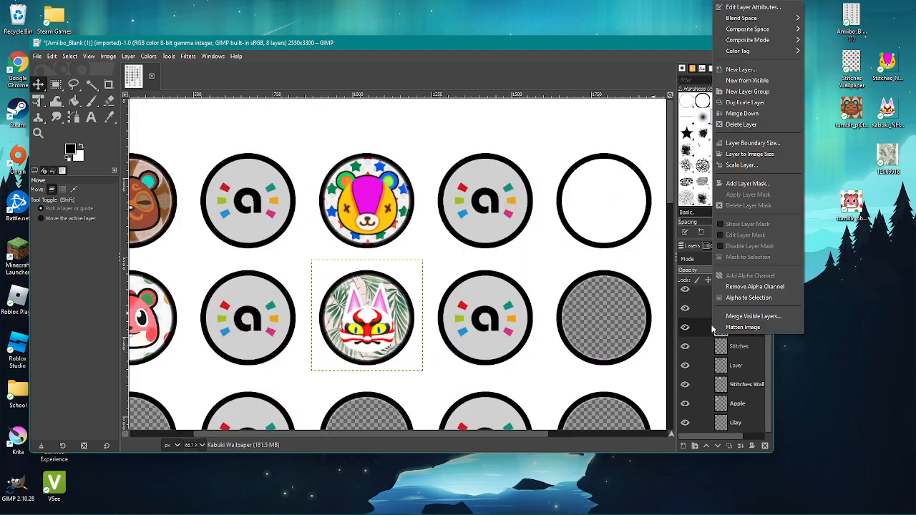
click(764, 70)
click(823, 240)
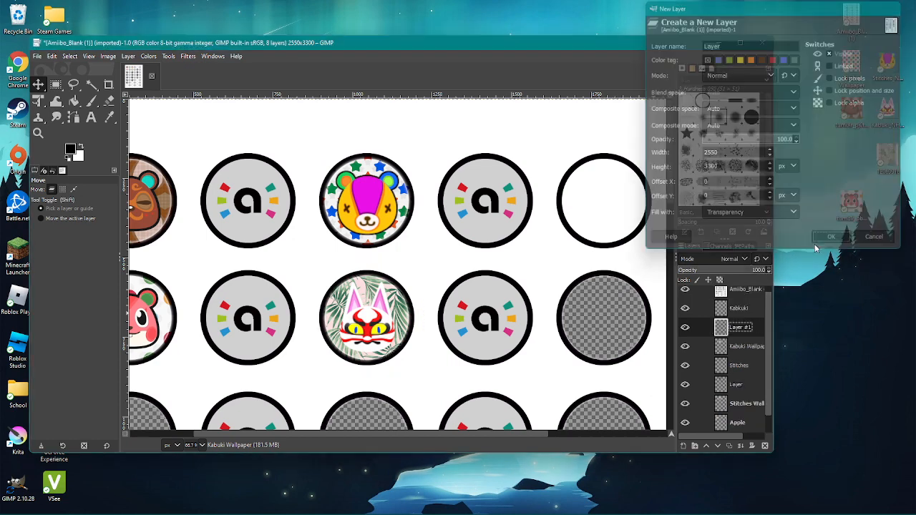
Select the Kabkuki layer's opaque shape with Alpha to Selection and grow the selection.
click(737, 308)
right_click(730, 309)
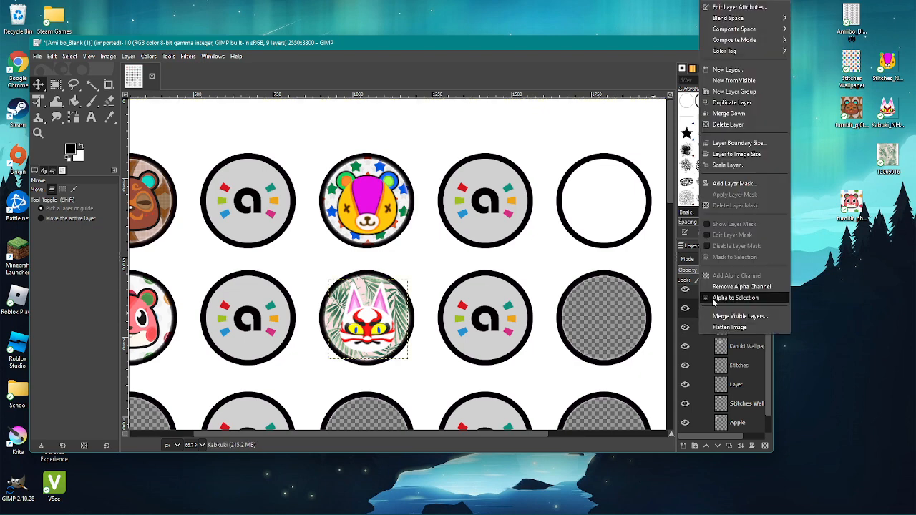
click(736, 297)
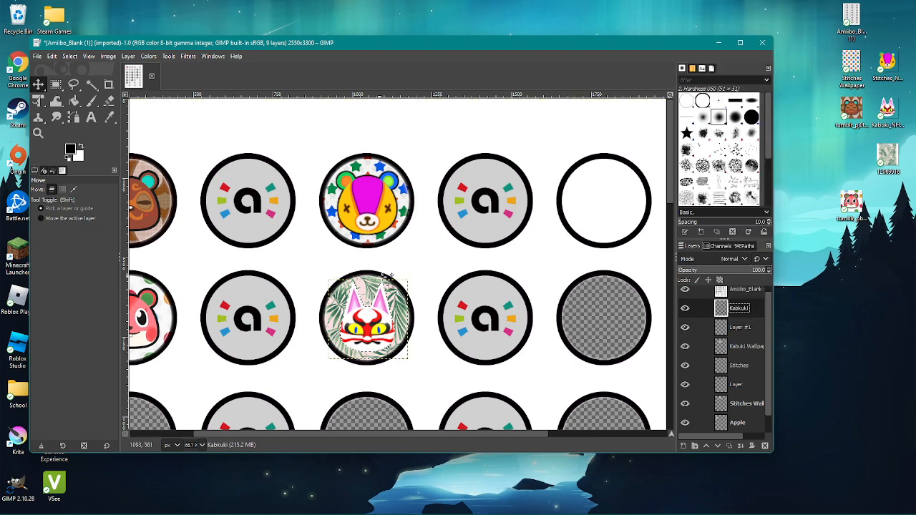
right_click(375, 323)
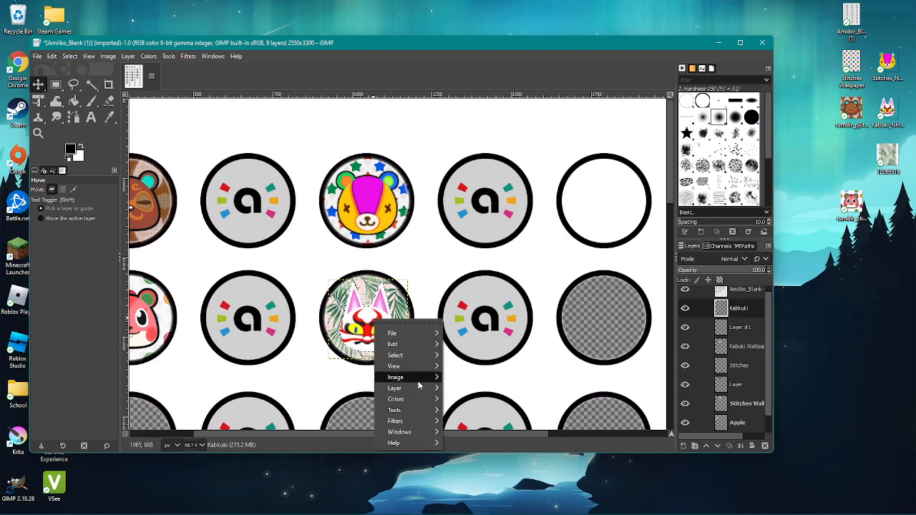
mouse_move(410, 361)
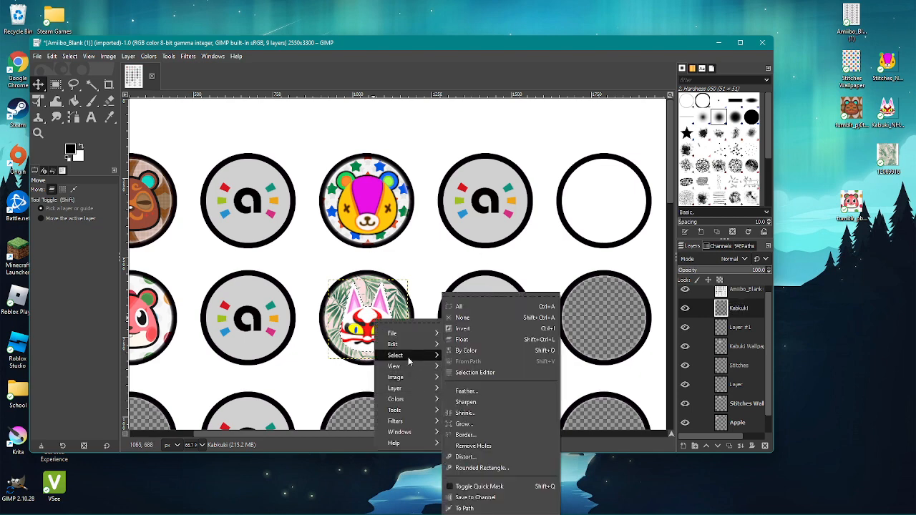
click(465, 423)
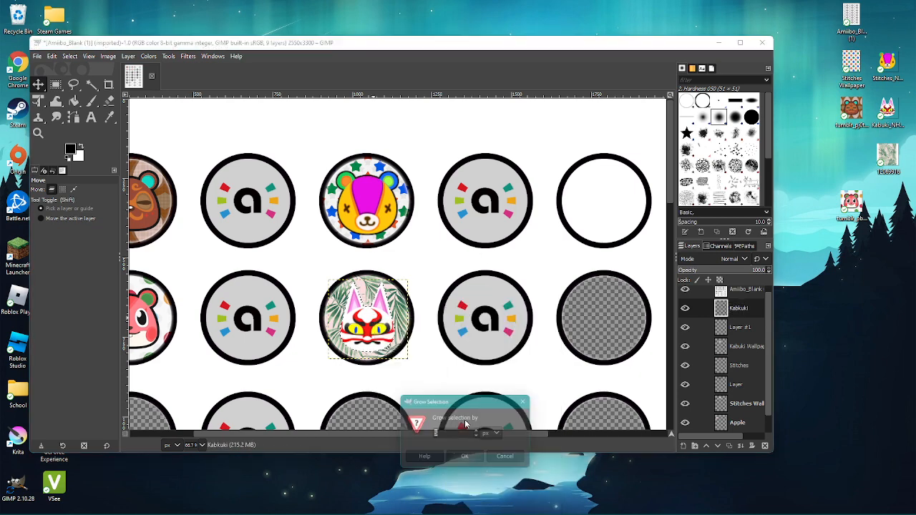
click(466, 459)
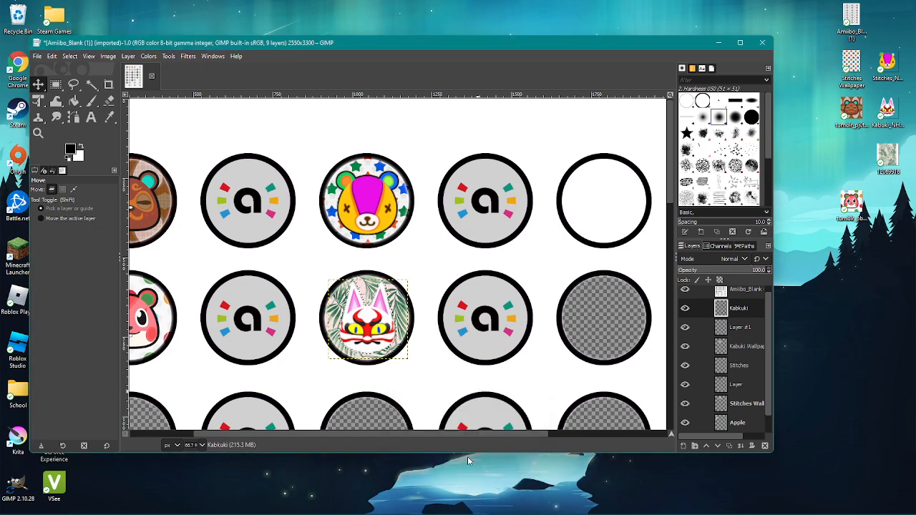
Bucket-fill the grown selection with black on Layer #1 as Kabuki's outline, clear the selection, and reactivate the template layer.
click(730, 328)
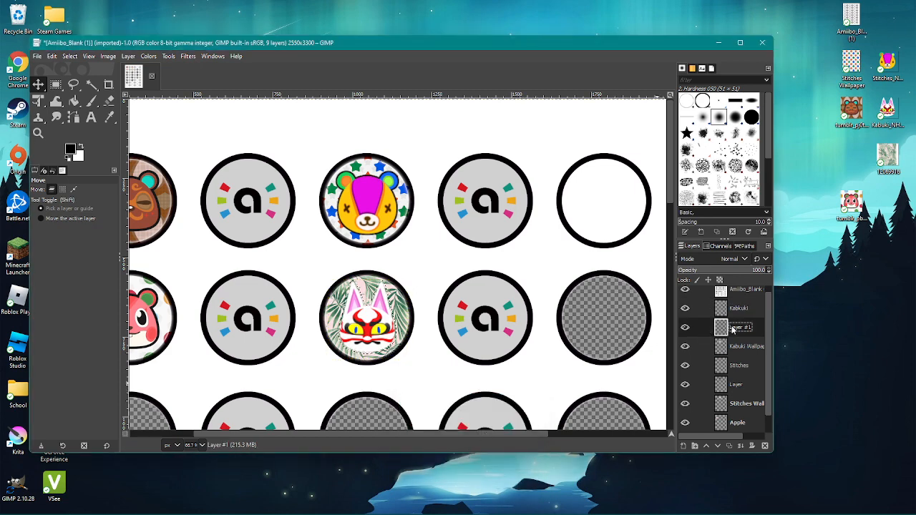
click(73, 101)
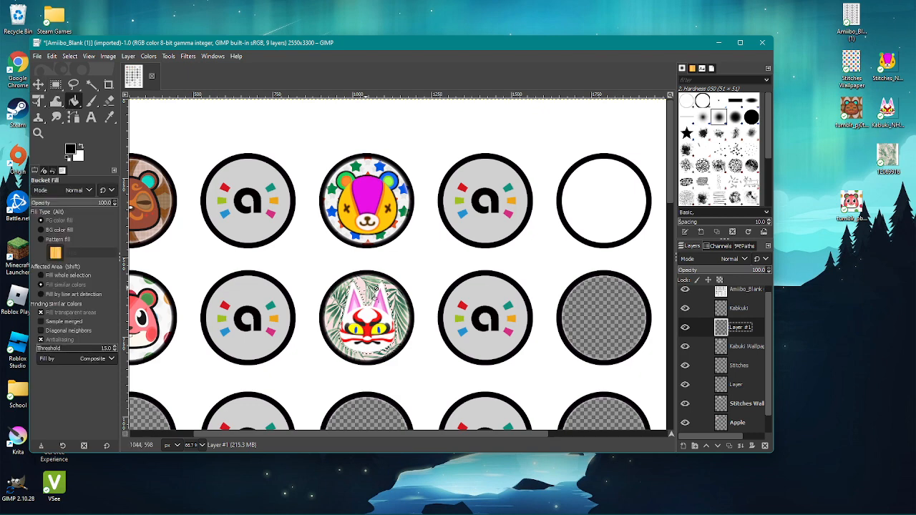
click(381, 302)
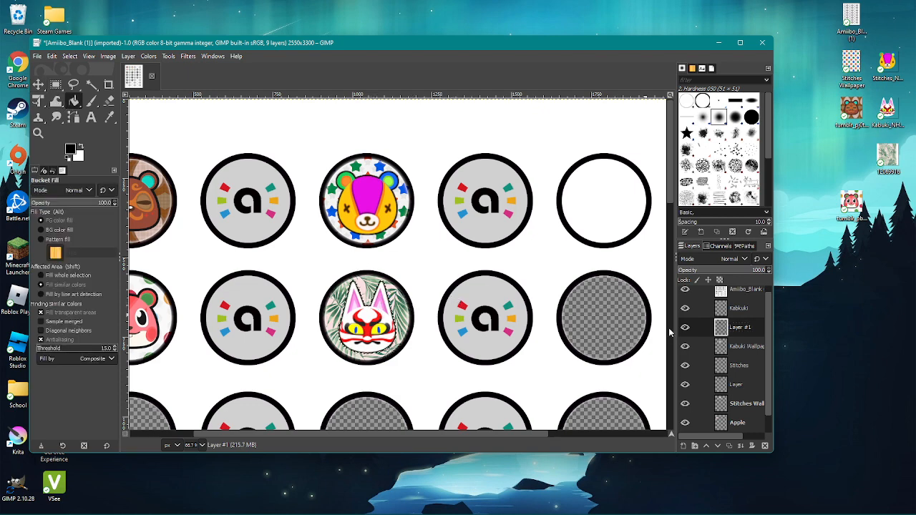
click(740, 293)
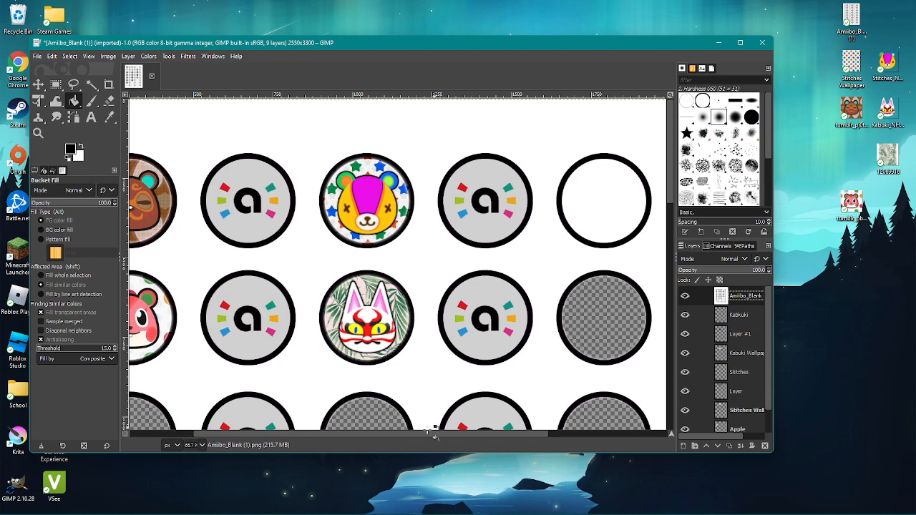
drag(435, 433, 367, 433)
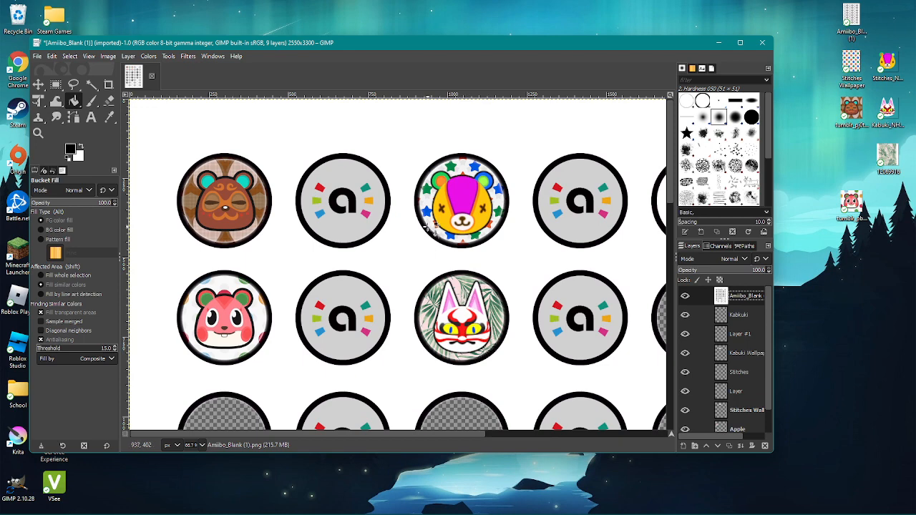
Switch to Chrome and save the Judy icon from the "judy cricut animal crossing" image results to the desktop.
scroll(427, 227, down, 2)
scroll(426, 227, up, 2)
drag(352, 434, 468, 444)
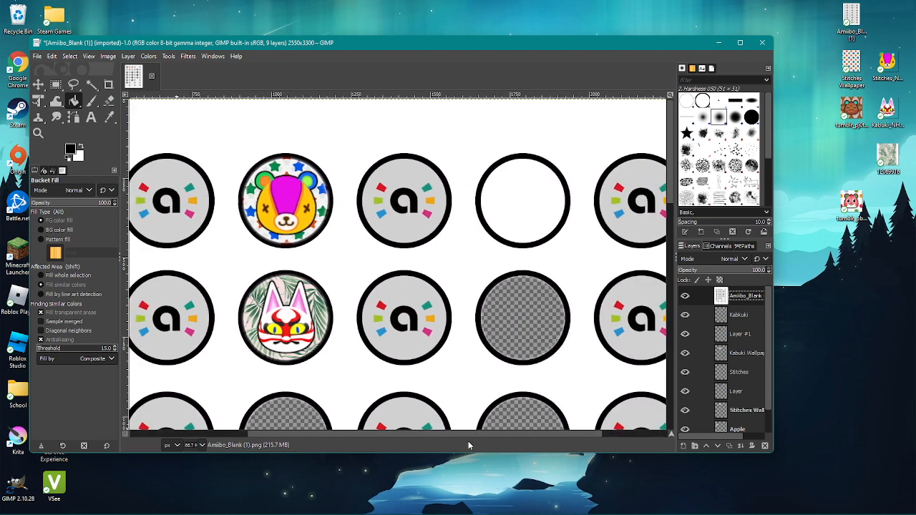
click(184, 503)
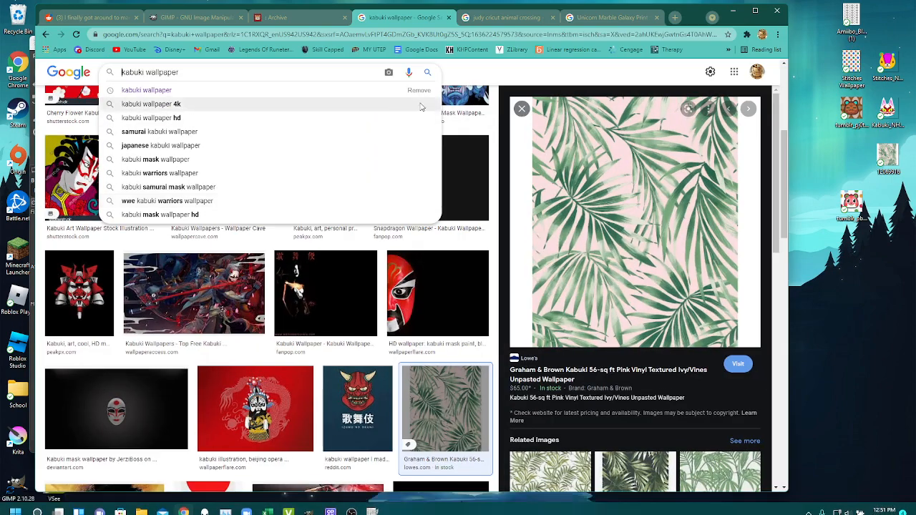
click(492, 18)
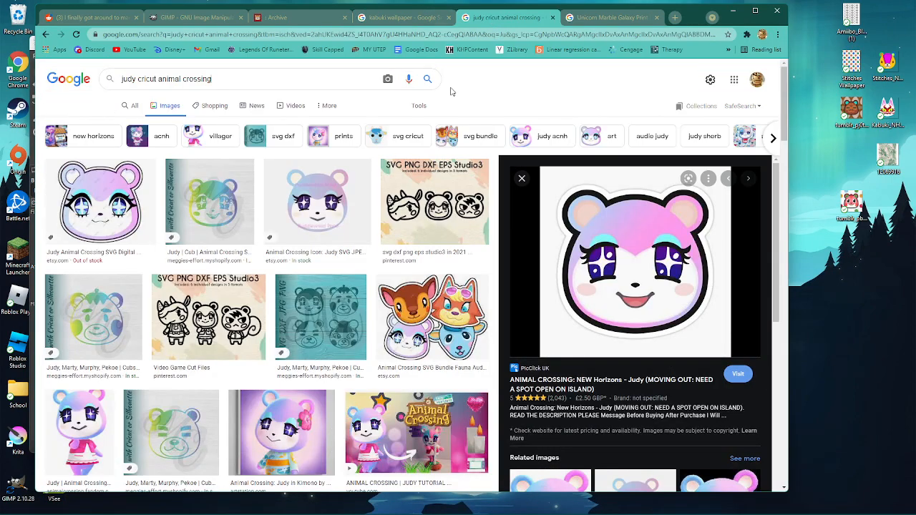
drag(215, 79, 120, 80)
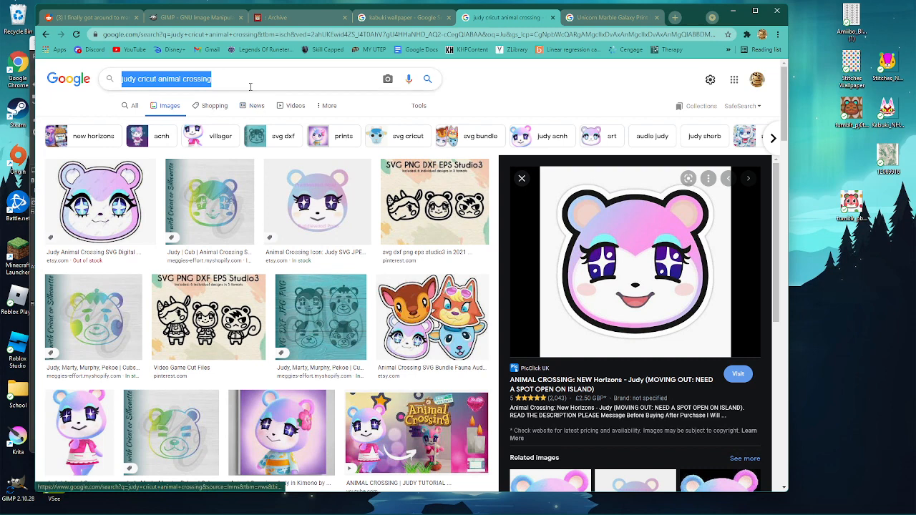
click(251, 86)
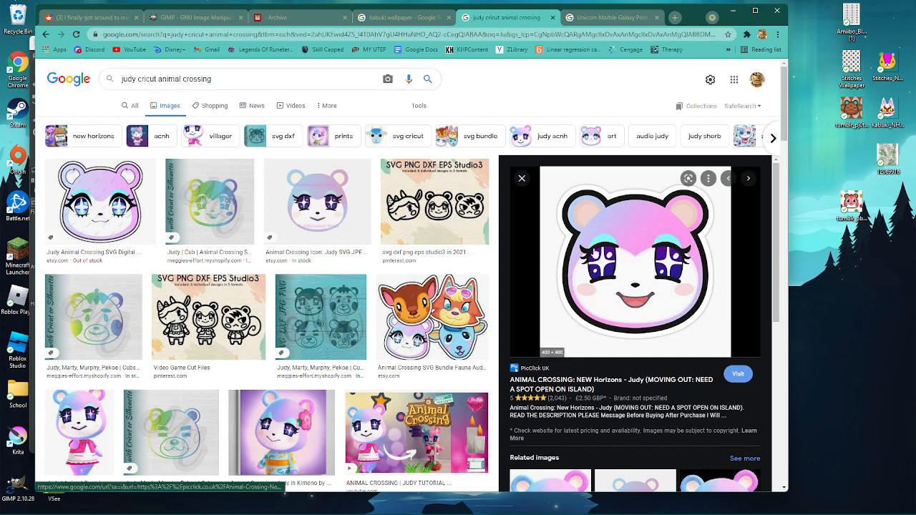
drag(615, 261, 888, 283)
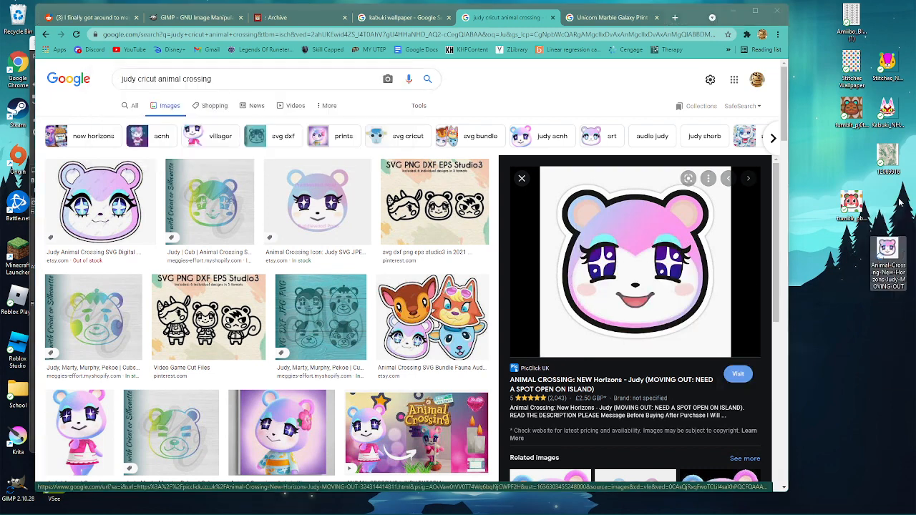
click(733, 11)
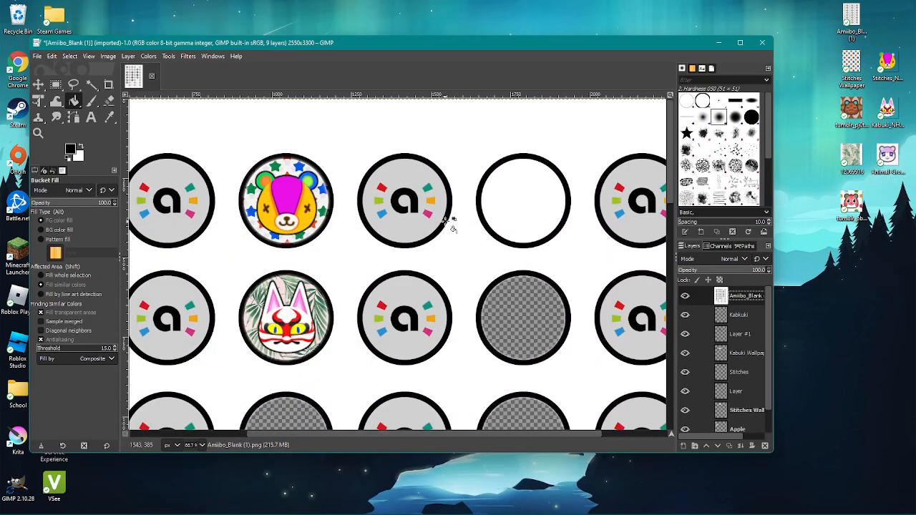
Switch to GIMP, import the Judy image from the desktop as a new layer, and move it near the empty circle in Kabuki's row.
drag(462, 227, 463, 230)
click(38, 83)
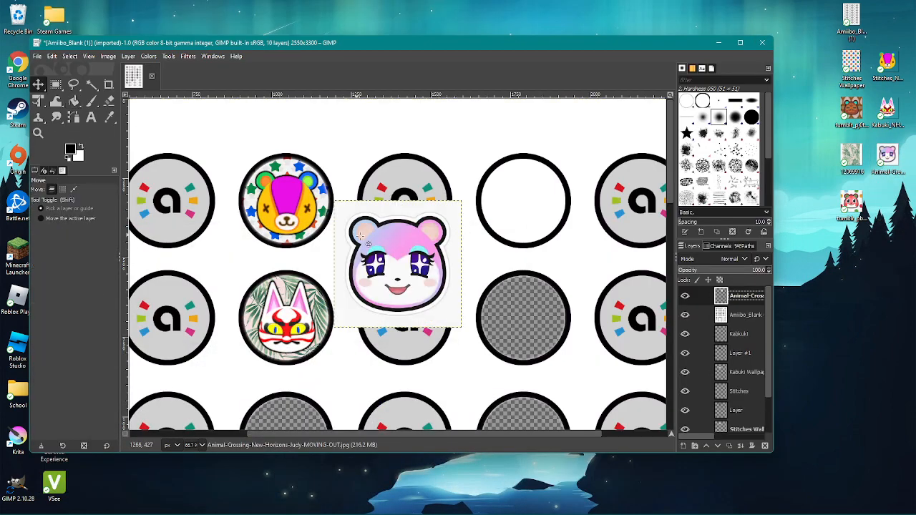
drag(374, 245, 499, 290)
mouse_move(285, 202)
mouse_down()
mouse_move(399, 202)
mouse_move(279, 203)
mouse_move(285, 199)
mouse_up()
click(557, 300)
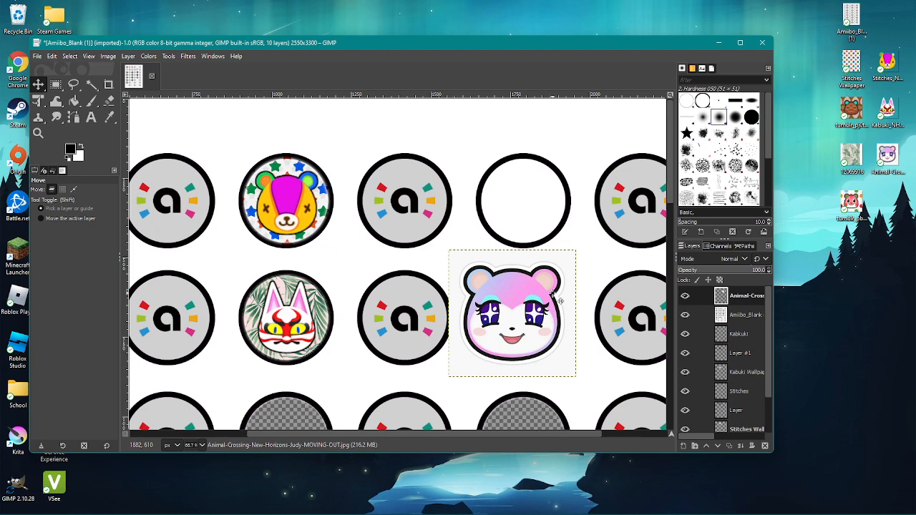
drag(512, 313, 525, 234)
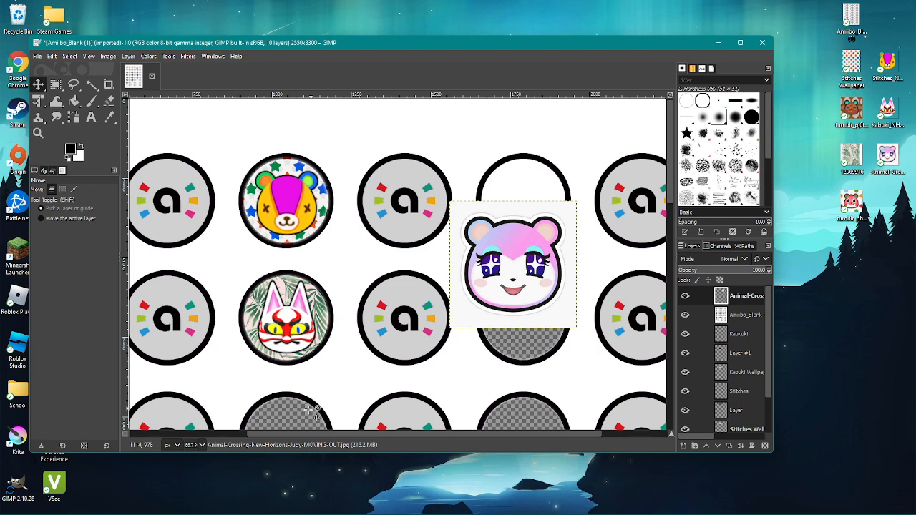
Add an alpha channel to the Judy layer and cut away the light background around the face using Fuzzy Select.
right_click(704, 296)
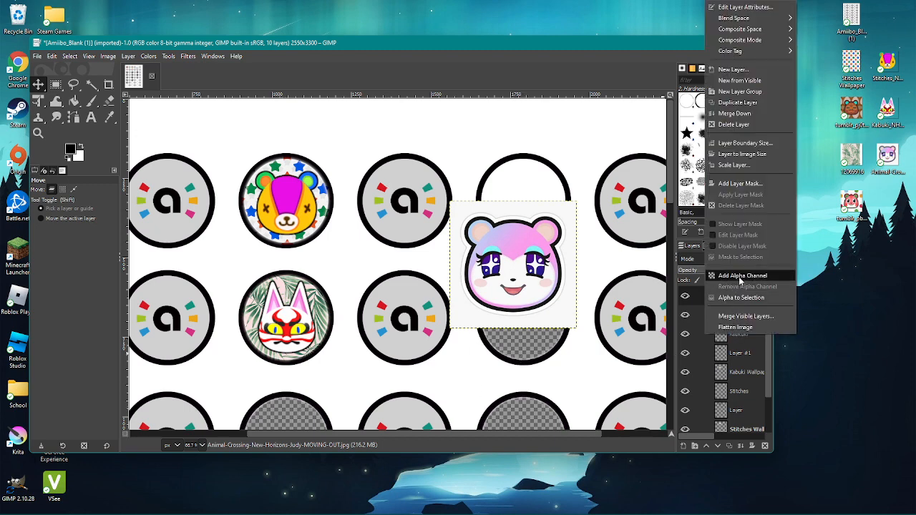
click(732, 276)
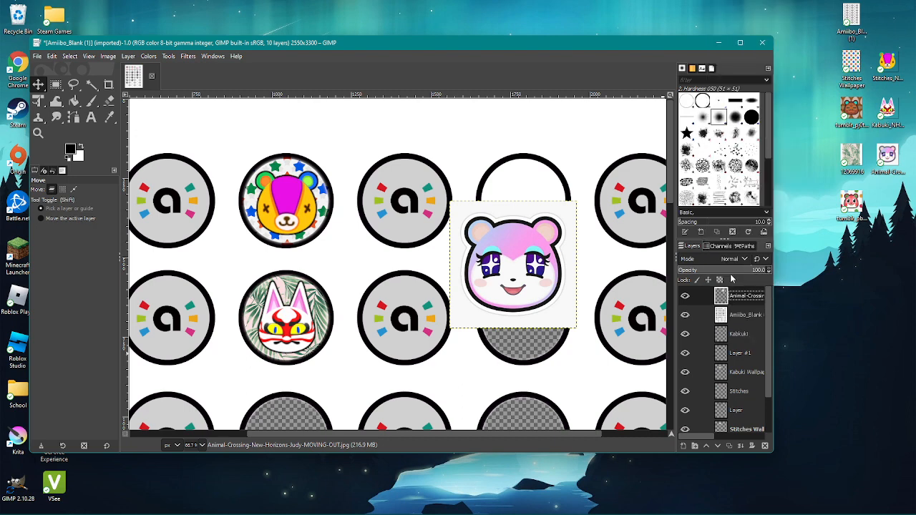
click(89, 85)
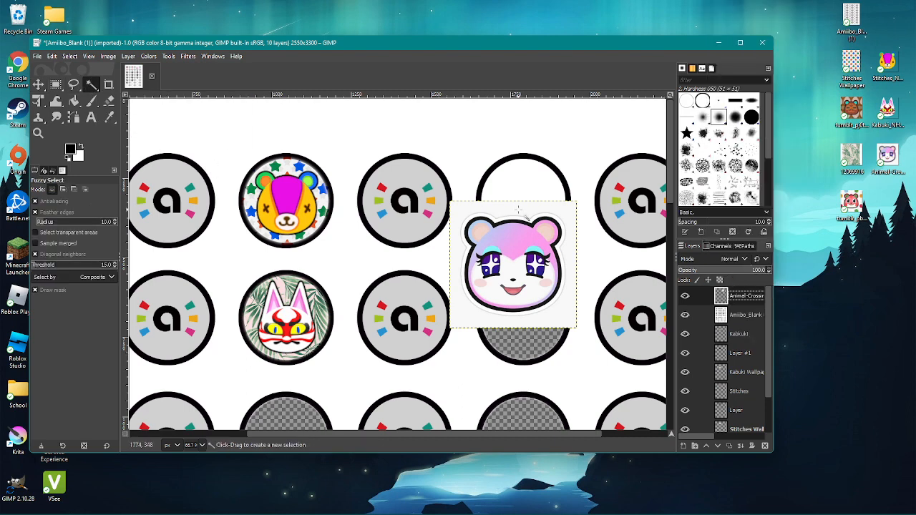
drag(518, 209, 533, 211)
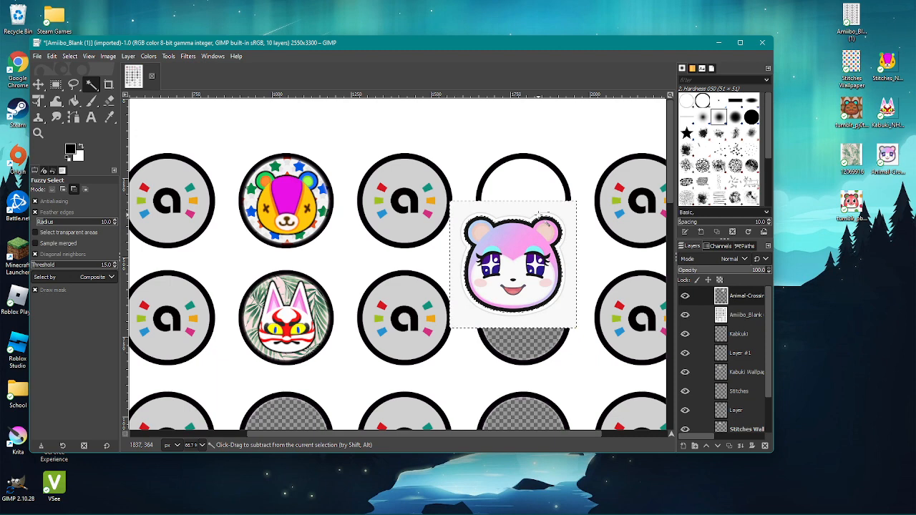
key(ctrl+x)
Fuzzy-select the template's transparent circle in Kabuki's row and move the Judy icon down beside it.
click(741, 315)
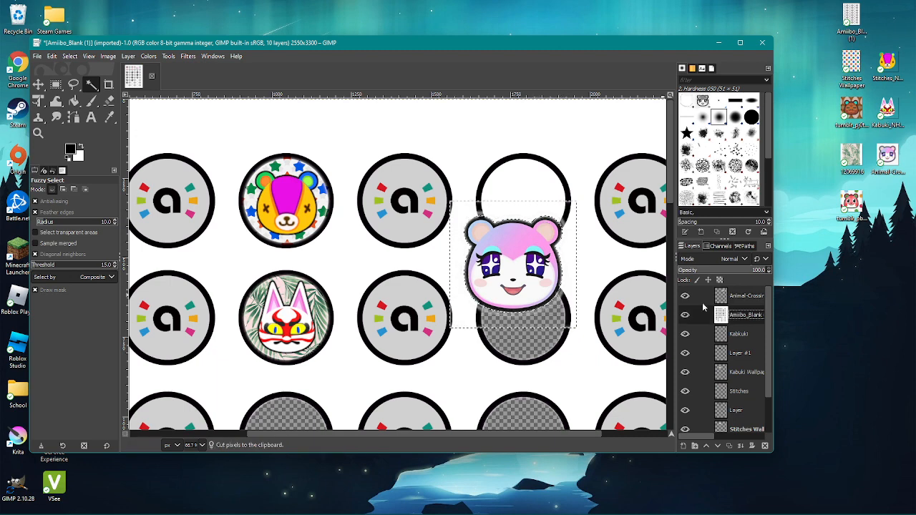
drag(532, 282, 534, 284)
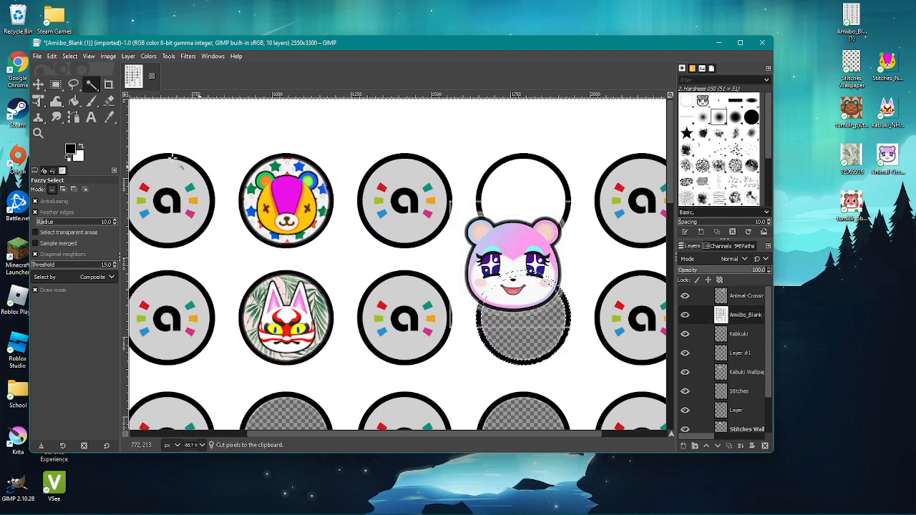
click(38, 85)
drag(509, 243, 465, 301)
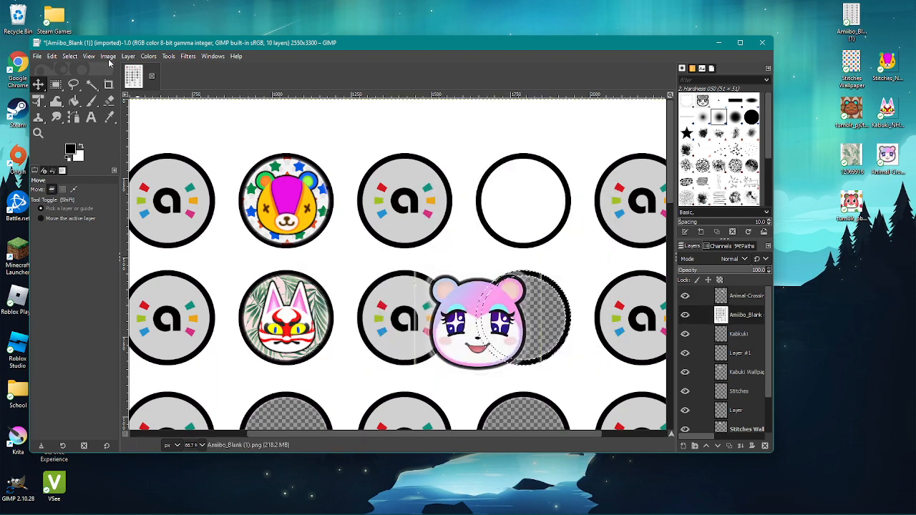
Scale down the Judy layer to fit inside the coin and center it over the transparent circle in Kabuki's row.
click(128, 56)
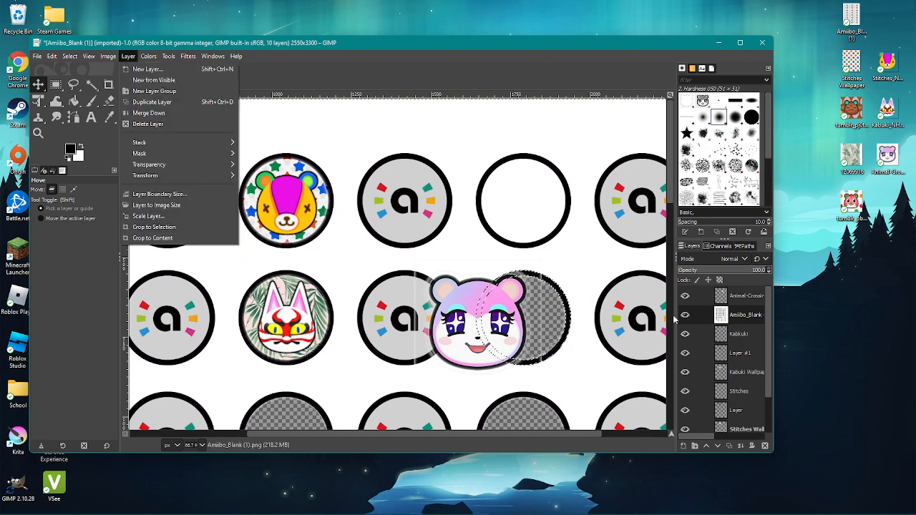
click(707, 300)
double_click(707, 300)
click(831, 191)
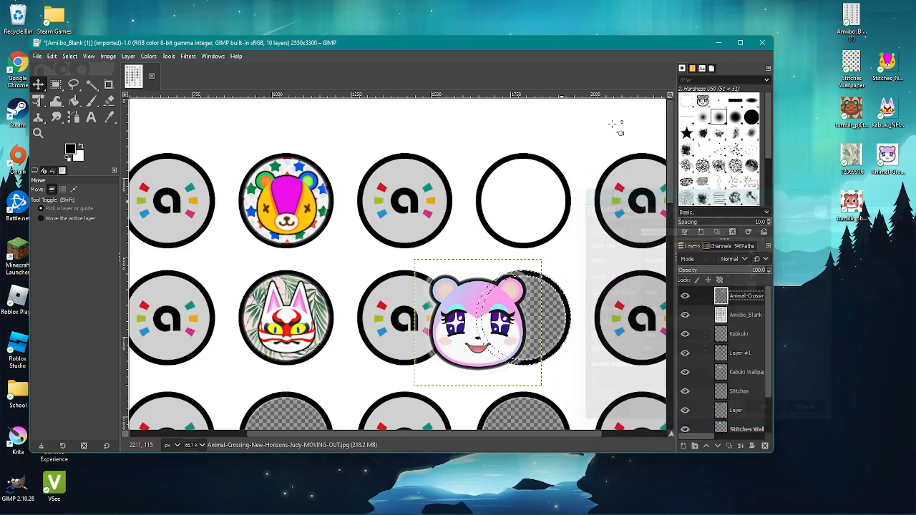
click(128, 55)
click(165, 216)
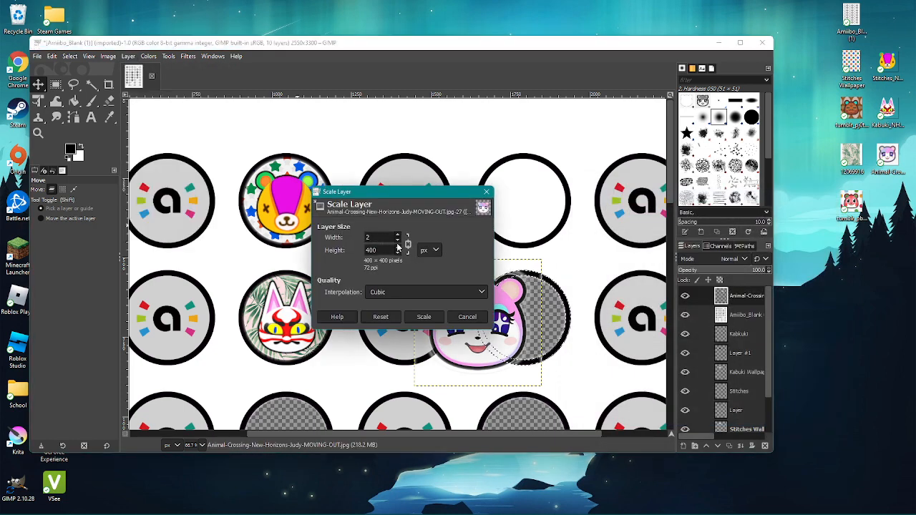
key(Return)
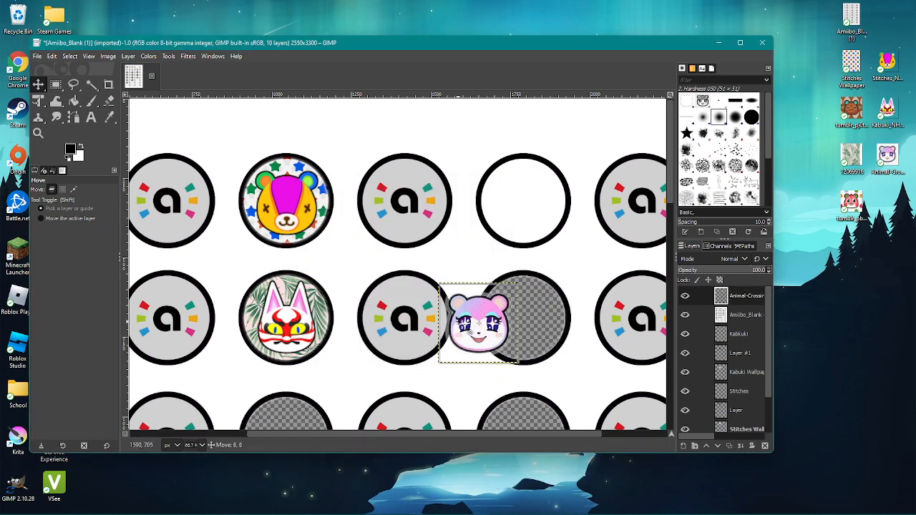
drag(463, 330, 509, 327)
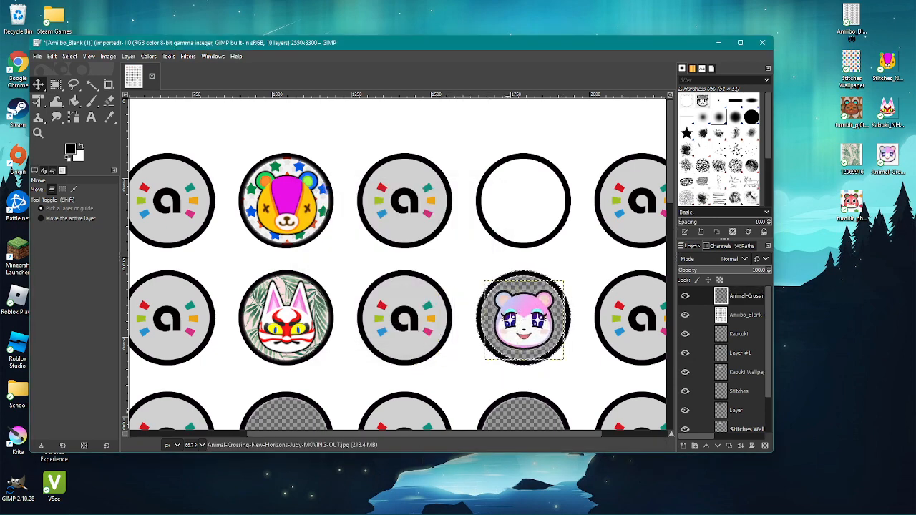
Save the Shutterstock Unicorn Marble Galaxy Print Pattern image from Chrome to the desktop and import it into GIMP as a new layer.
click(194, 507)
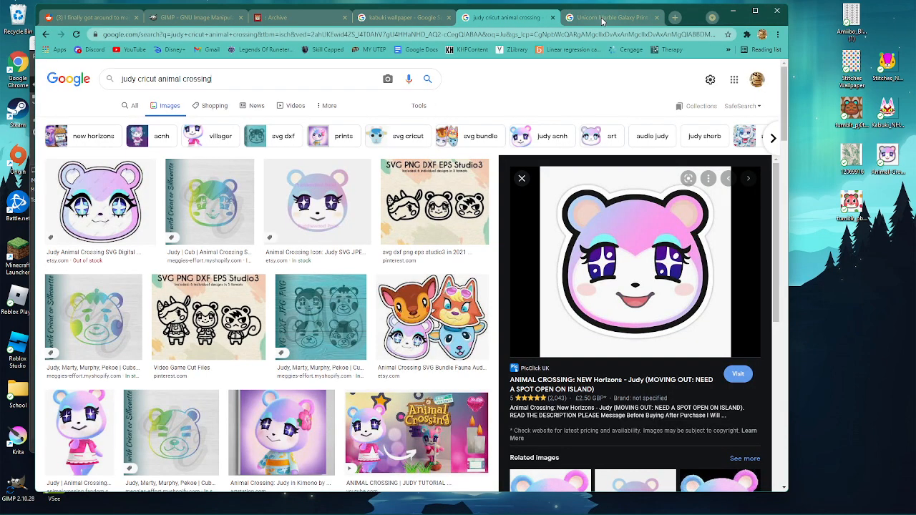
click(604, 19)
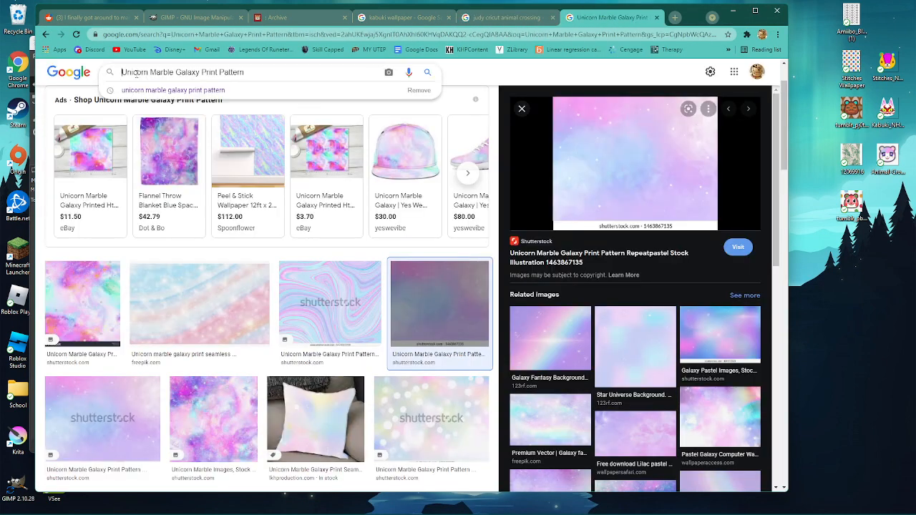
drag(628, 145, 887, 266)
click(734, 11)
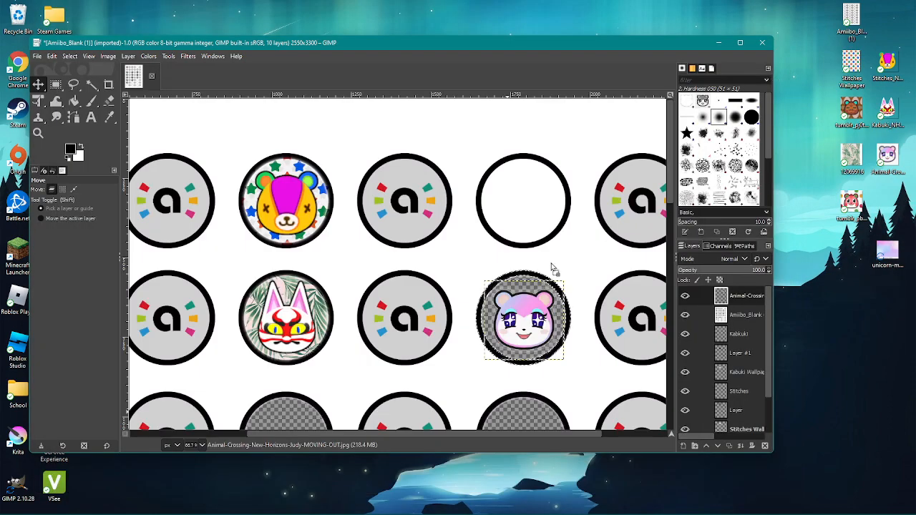
drag(665, 189, 662, 200)
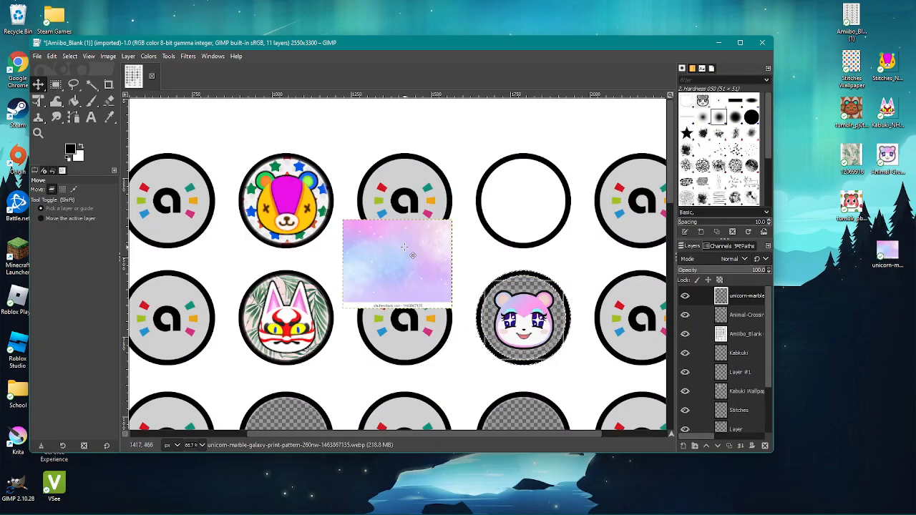
Scale up the galaxy pattern layer slightly and move it over Judy's circle.
click(128, 56)
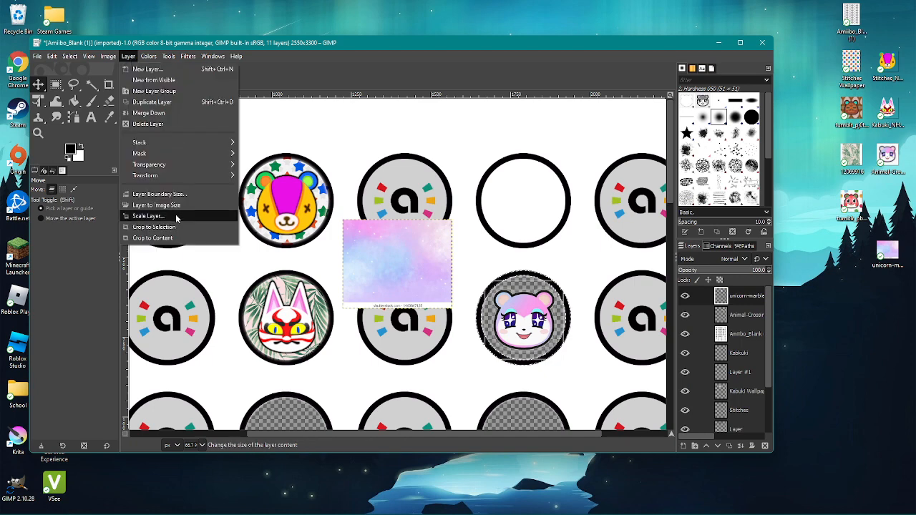
click(179, 216)
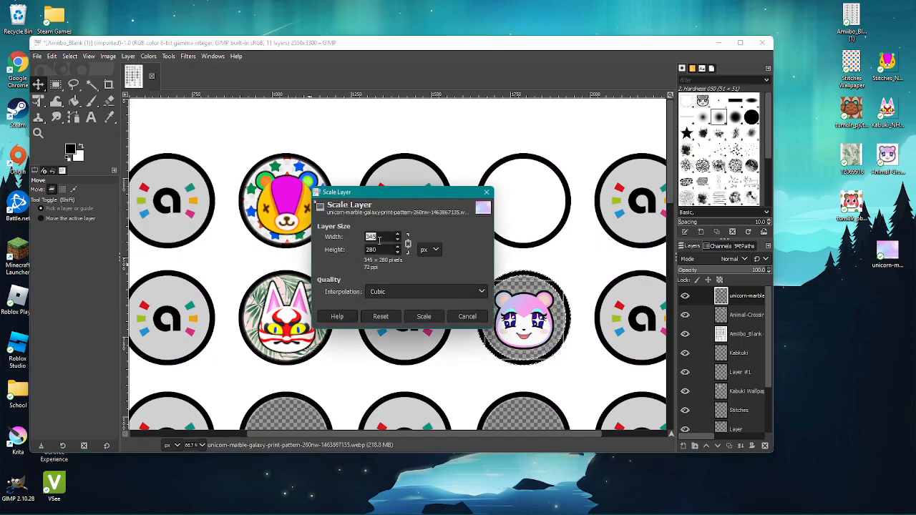
click(423, 313)
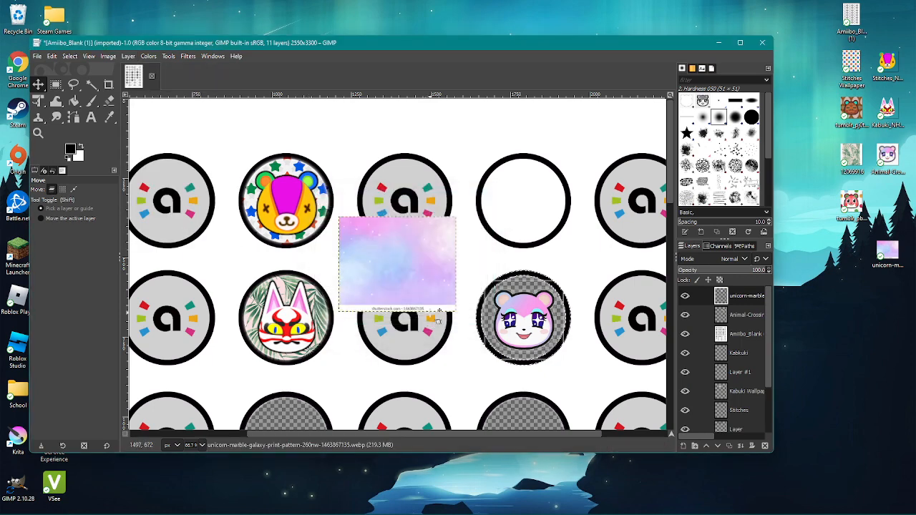
drag(407, 260, 531, 314)
Place the Judy icon layer directly beneath the Amiibo_Blank template layer and rename it "Judy".
drag(731, 317, 738, 344)
double_click(743, 337)
double_click(743, 335)
double_click(747, 336)
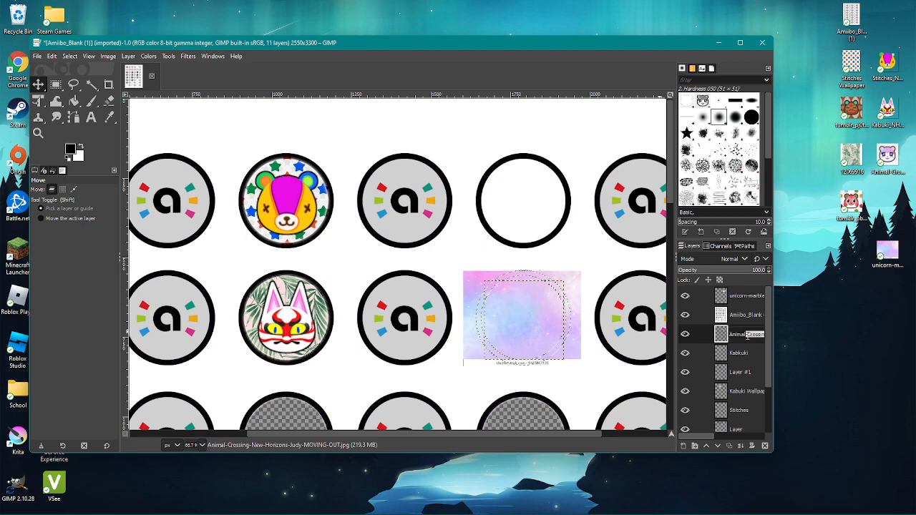
text(Judy)
Rename the galaxy pattern layer "Judy Wallpaper" and place it directly beneath the Judy layer.
click(738, 298)
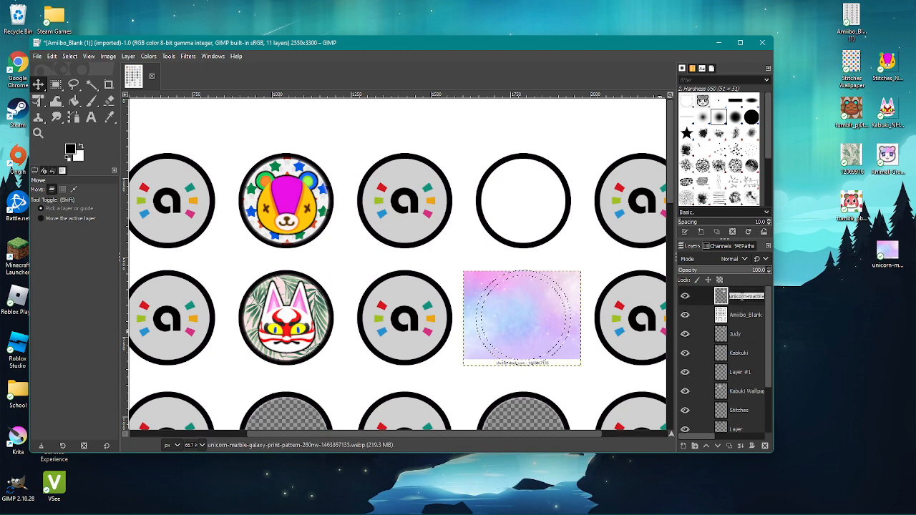
text(Judy Wallpaper)
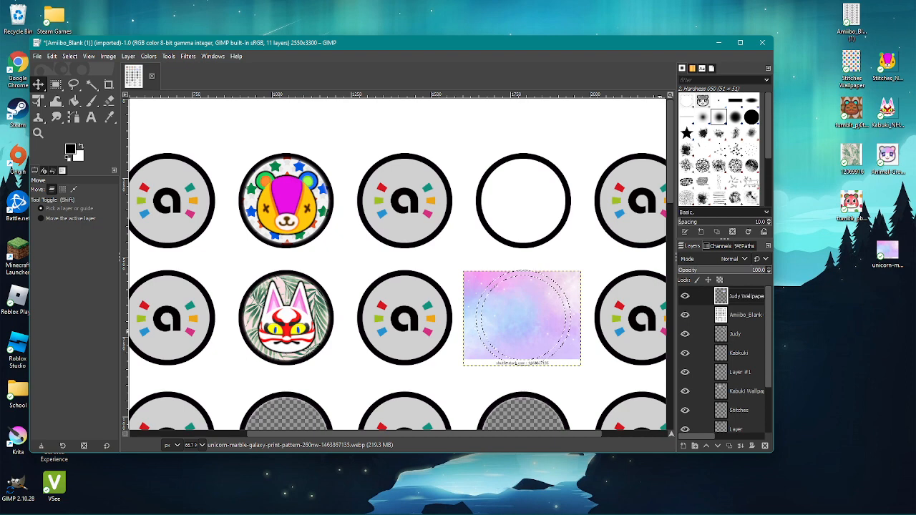
key(Return)
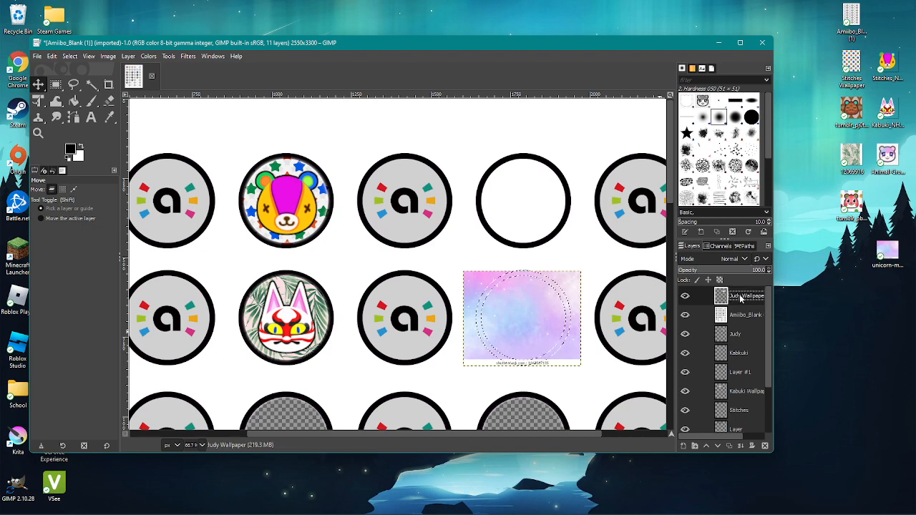
drag(740, 299, 741, 343)
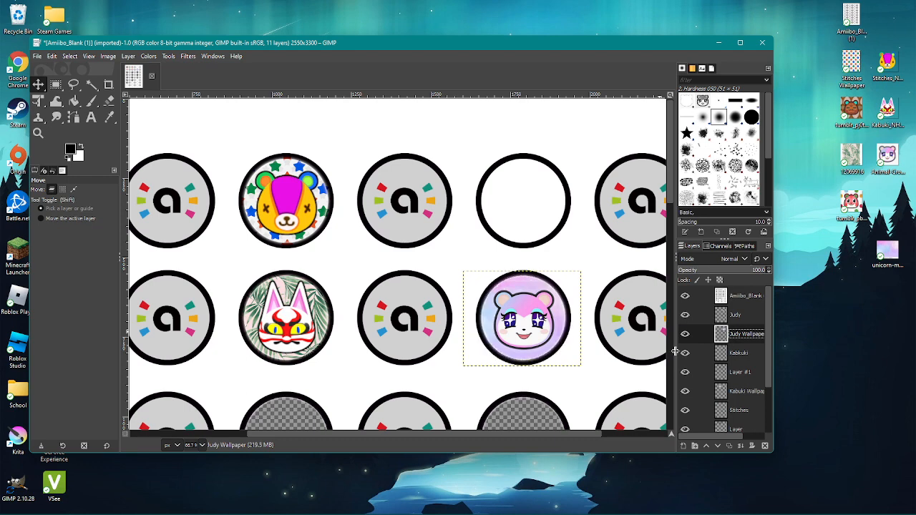
scroll(585, 309, down, 2)
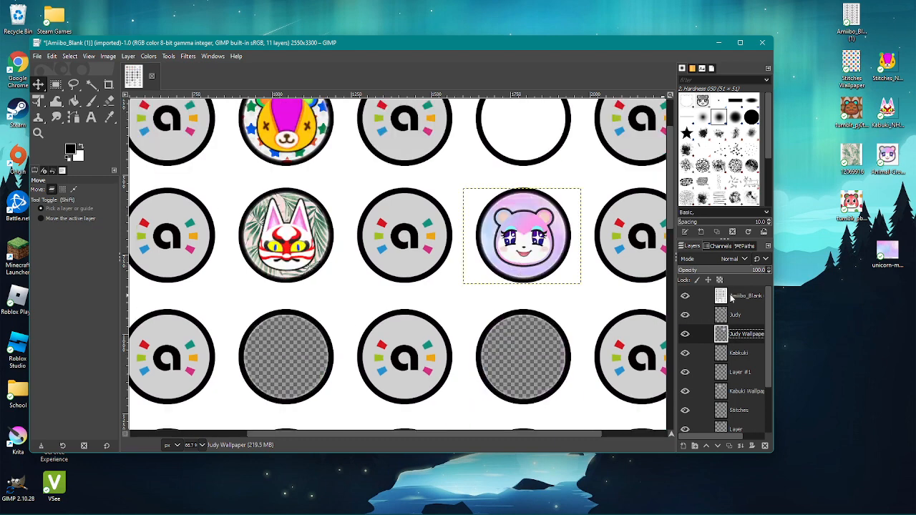
Switch to Chrome and search Google Images for "raymond animal crossing icon".
click(527, 177)
scroll(429, 250, up, 2)
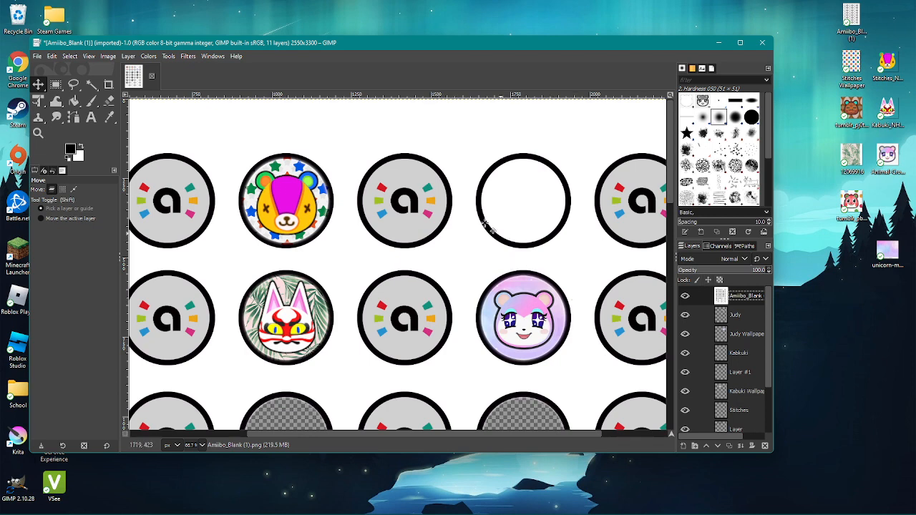
mouse_move(288, 514)
click(204, 505)
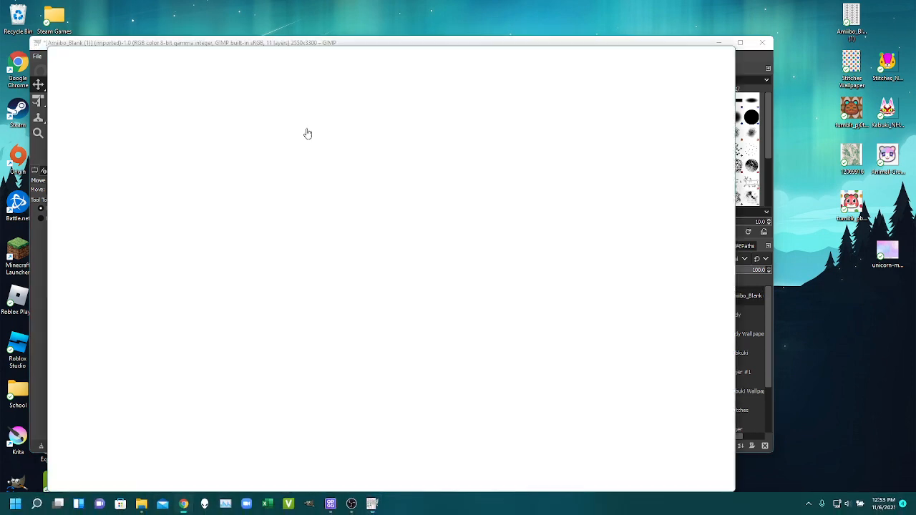
click(508, 34)
text(raym)
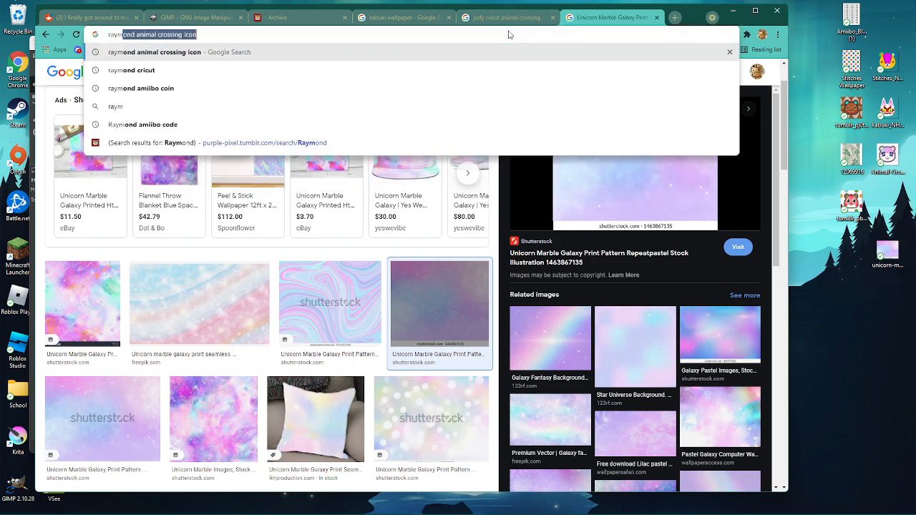
key(Return)
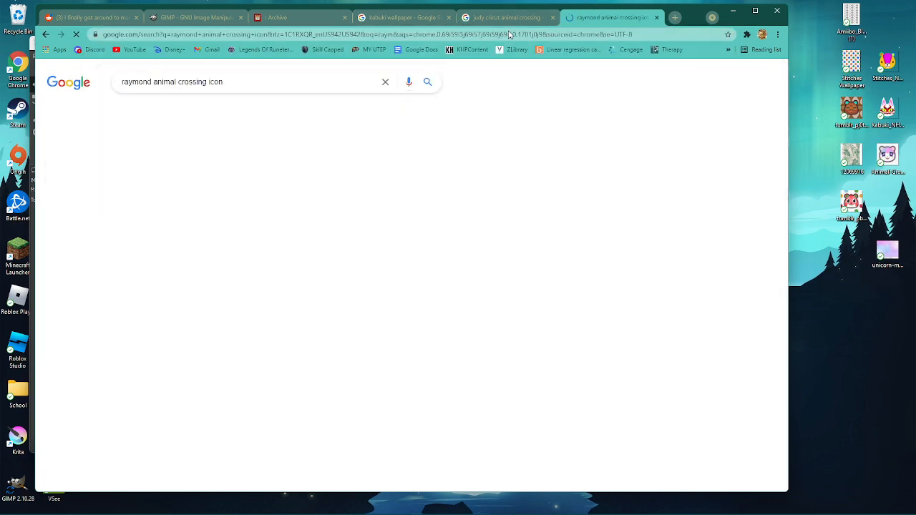
click(162, 115)
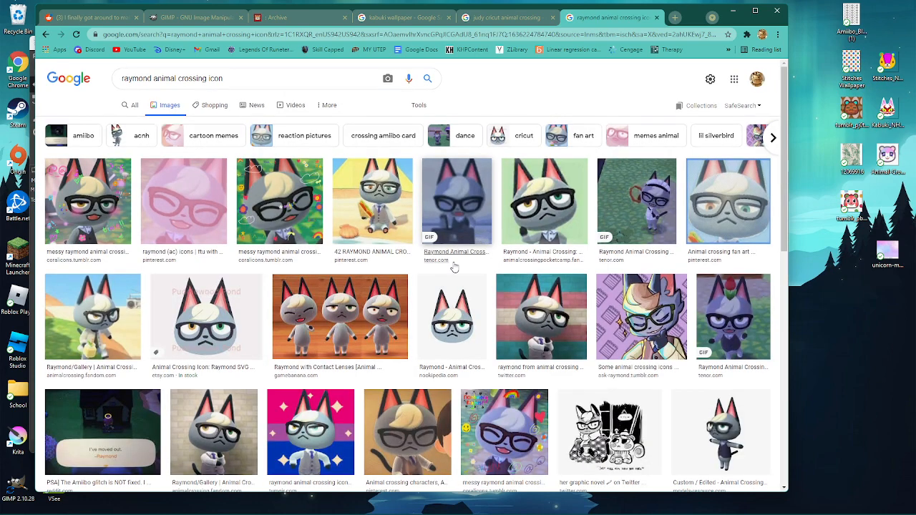
Preview the Nookipedia Raymond icon and its related images, then close the preview.
scroll(473, 270, down, 1)
click(472, 271)
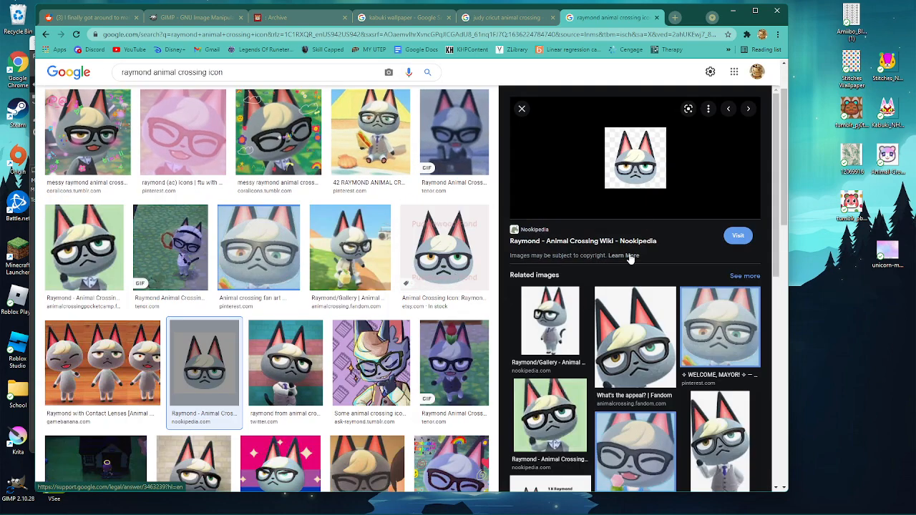
scroll(657, 242, down, 3)
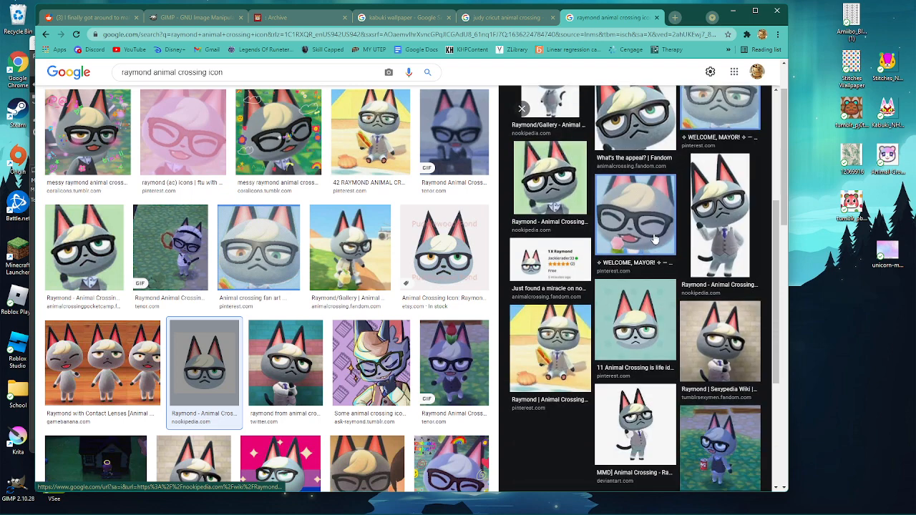
scroll(657, 242, up, 5)
click(522, 109)
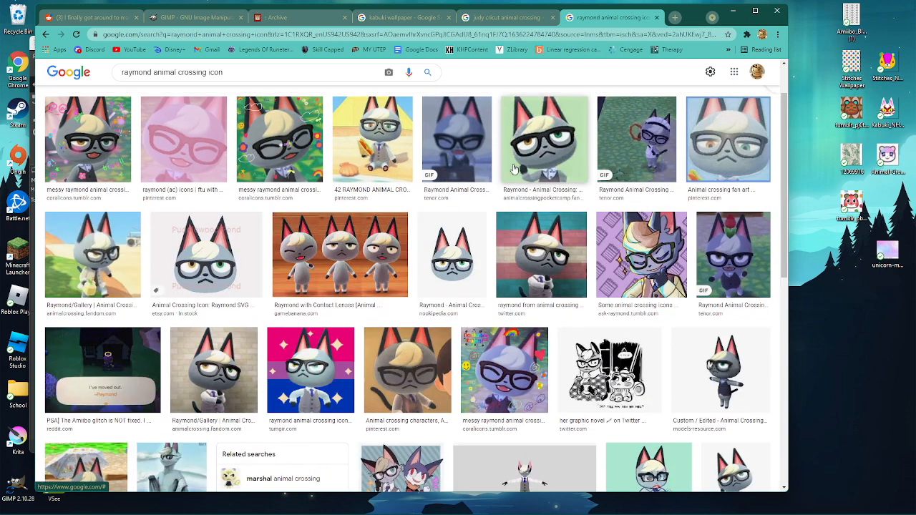
scroll(290, 114, up, 2)
Change the image search to "raymond animal crossing cricut" and save the Etsy Raymond SVG face image to the desktop.
mouse_move(222, 79)
mouse_down()
mouse_move(197, 78)
mouse_move(207, 79)
mouse_up()
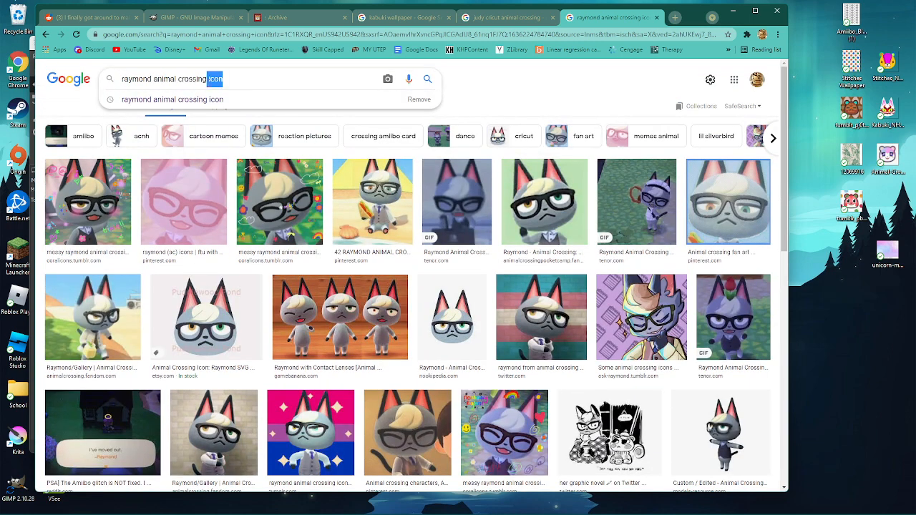
text(cricut)
key(Return)
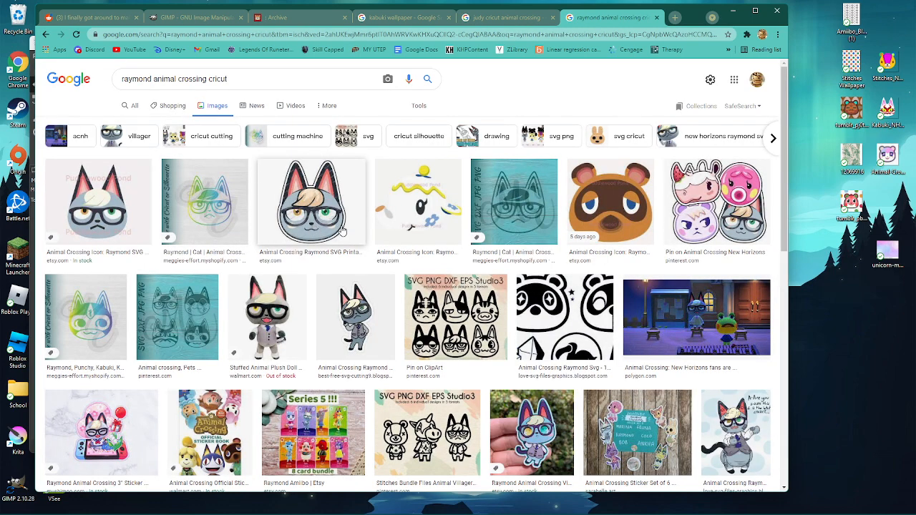
click(342, 231)
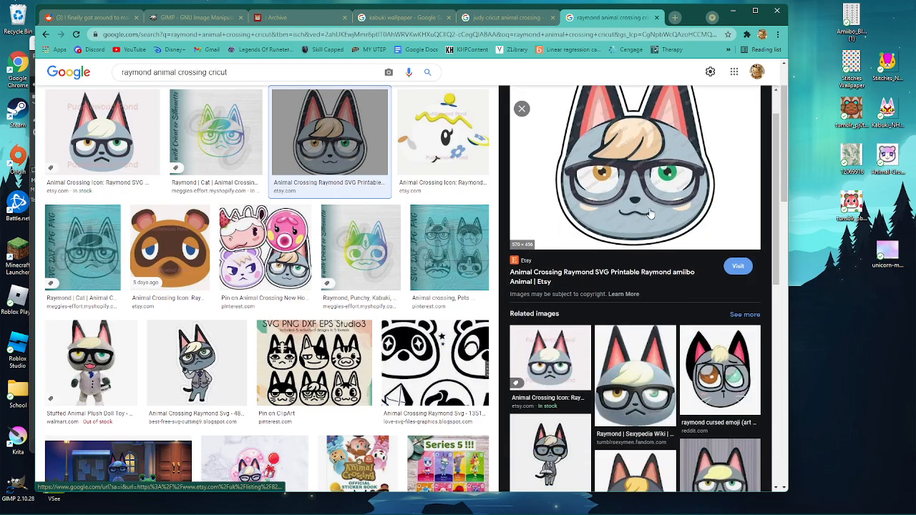
drag(650, 224, 850, 342)
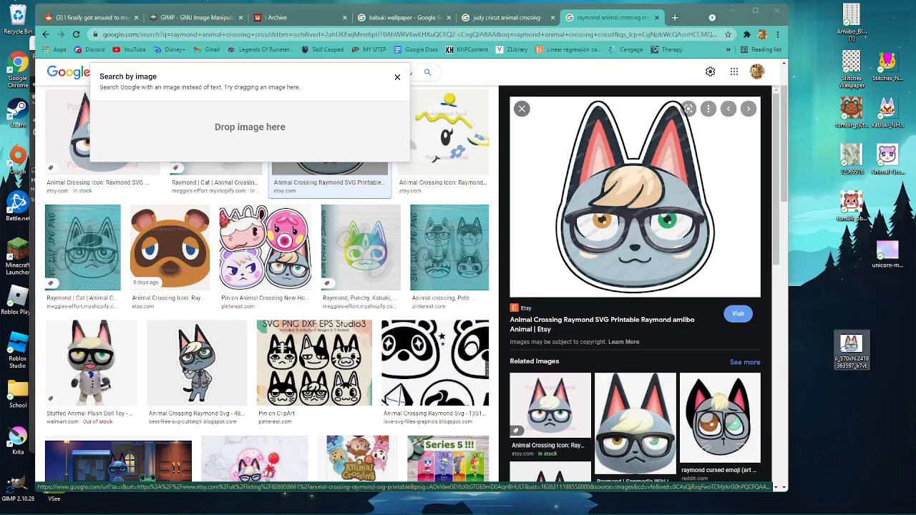
Import the saved Raymond image into GIMP as a new layer and cut away its white background with Fuzzy Select.
click(733, 11)
drag(481, 228, 486, 228)
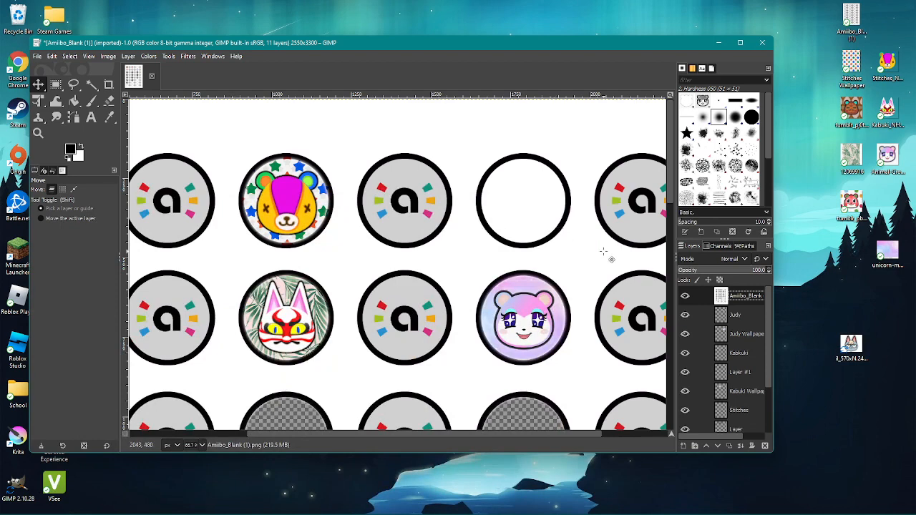
right_click(692, 296)
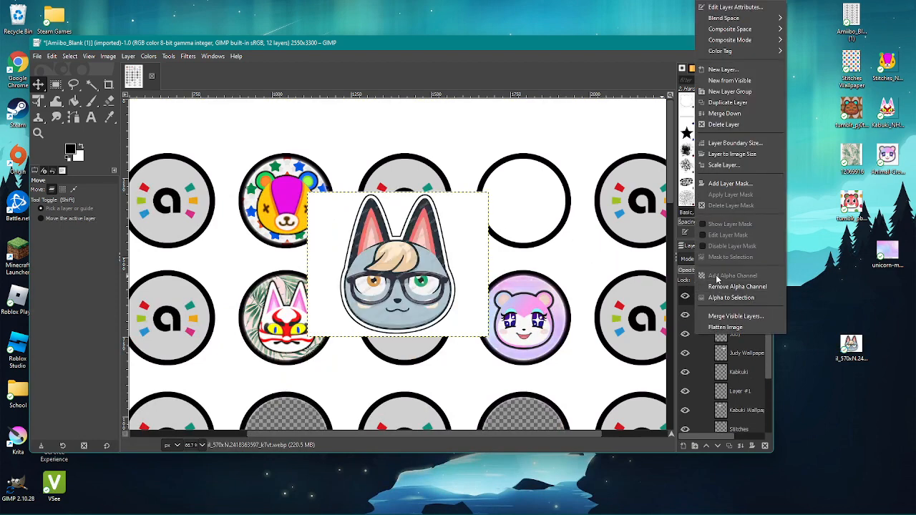
click(91, 84)
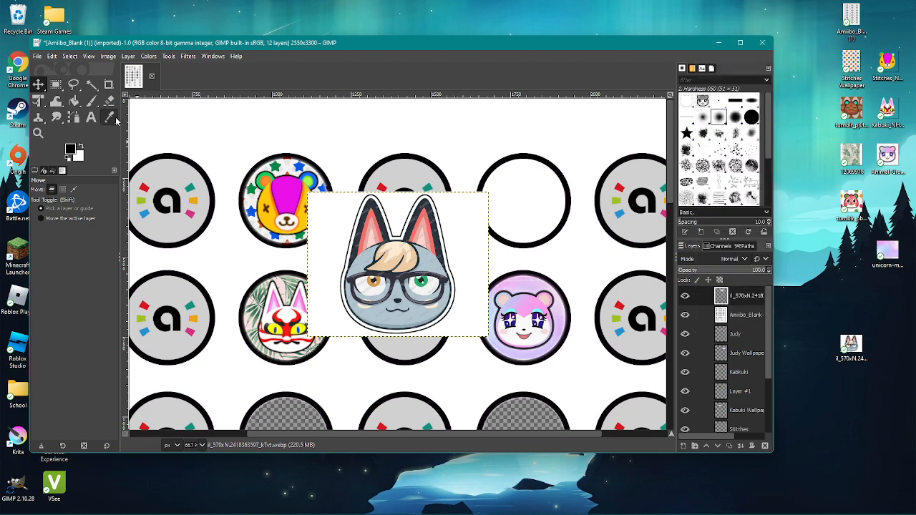
click(91, 84)
click(456, 240)
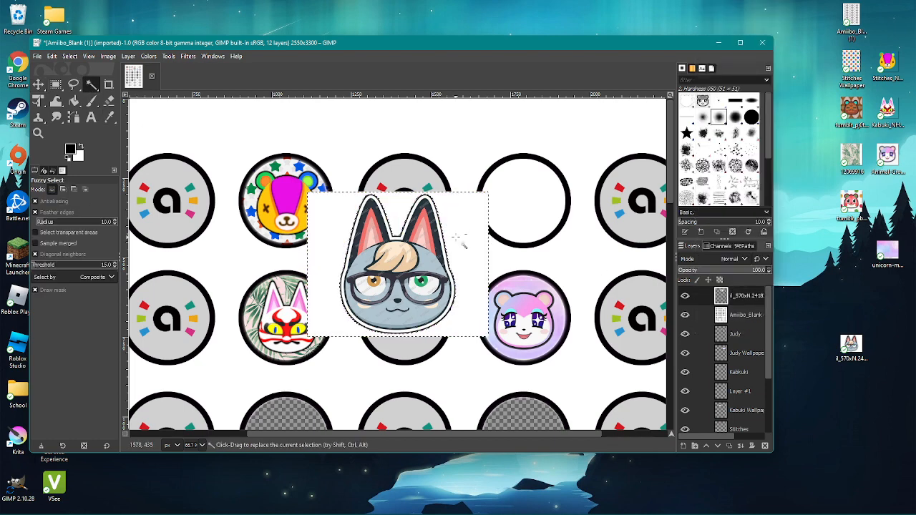
key(ctrl+x)
Scale the Raymond layer to 250 px wide and position it inside the transparent circle below Judy's coin.
key(m)
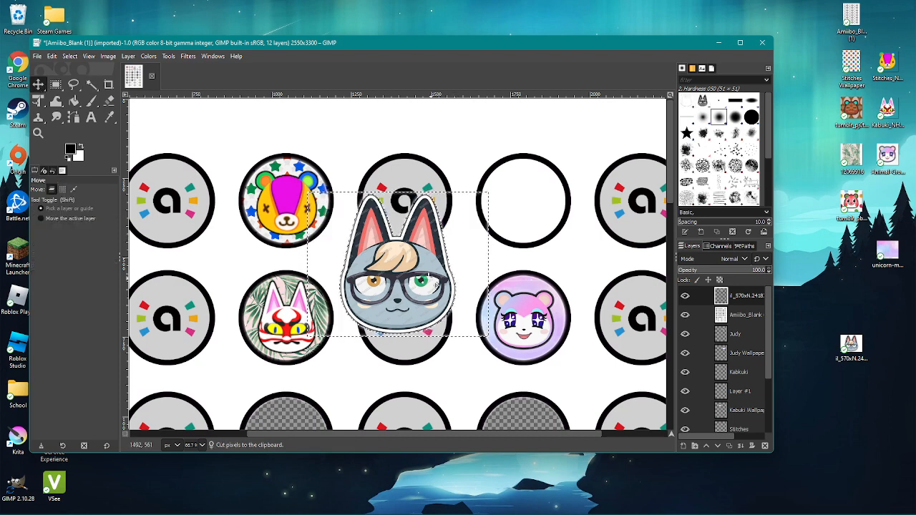
drag(420, 272, 552, 419)
scroll(491, 280, down, 2)
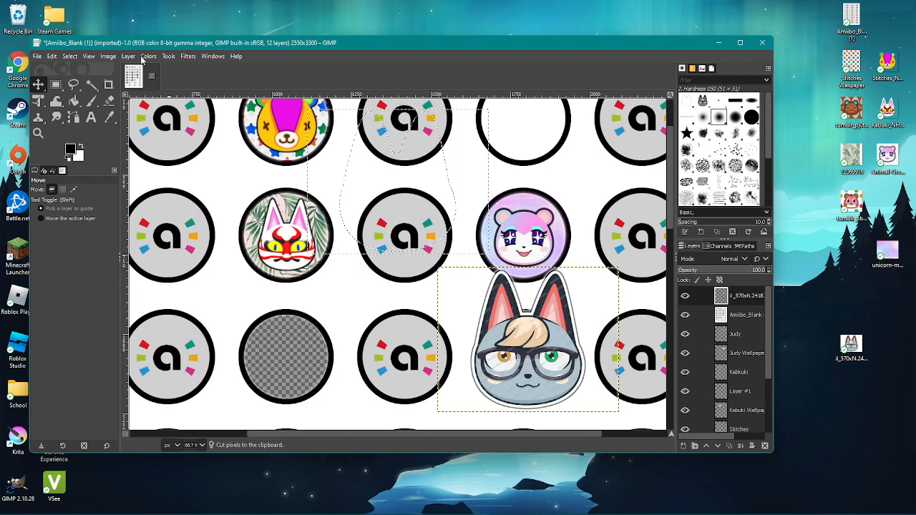
click(130, 55)
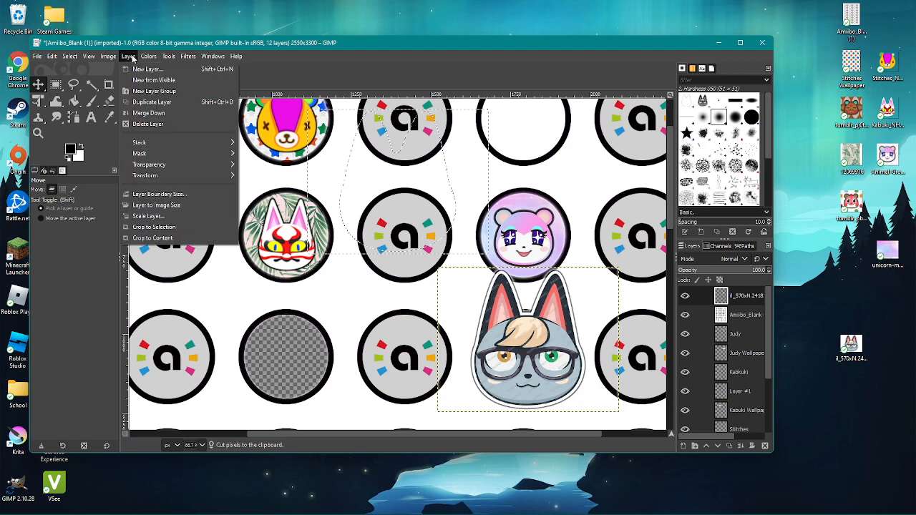
click(144, 208)
text(250)
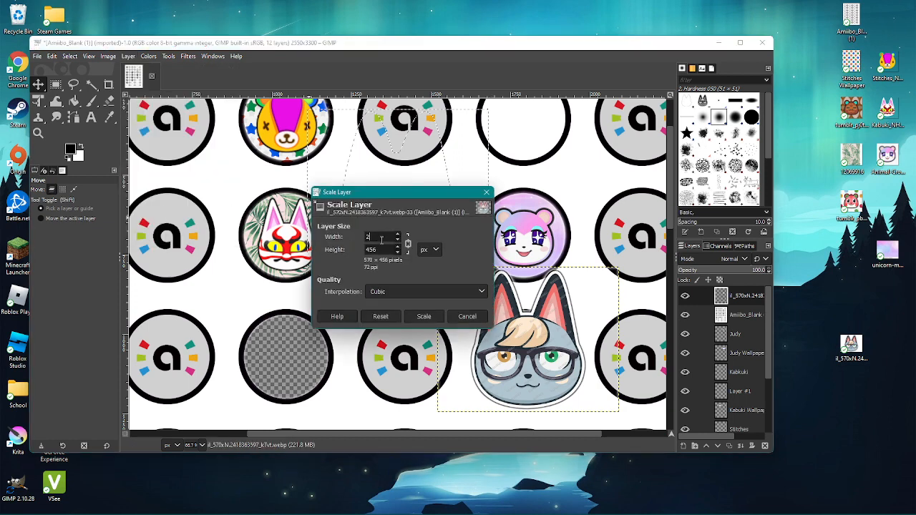
click(418, 319)
drag(514, 350, 511, 366)
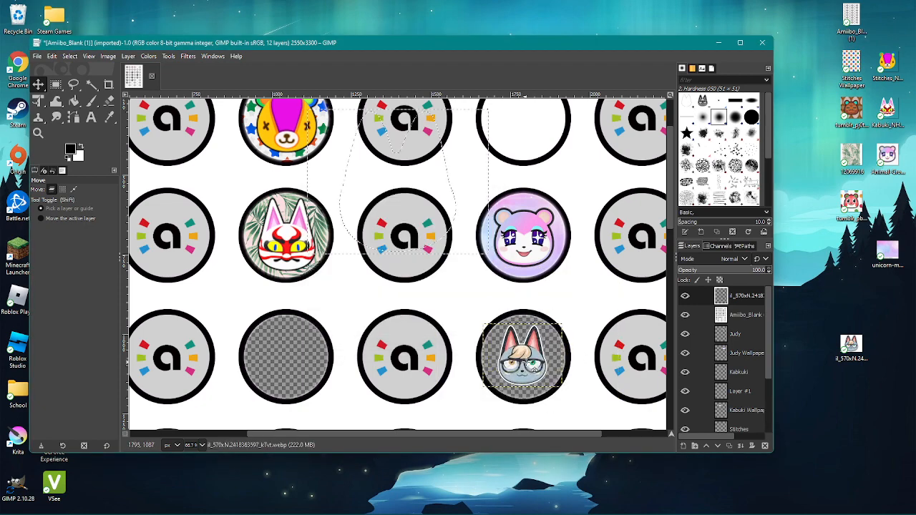
Switch to Chrome and search Google Images for "office supply wallpaper".
click(184, 504)
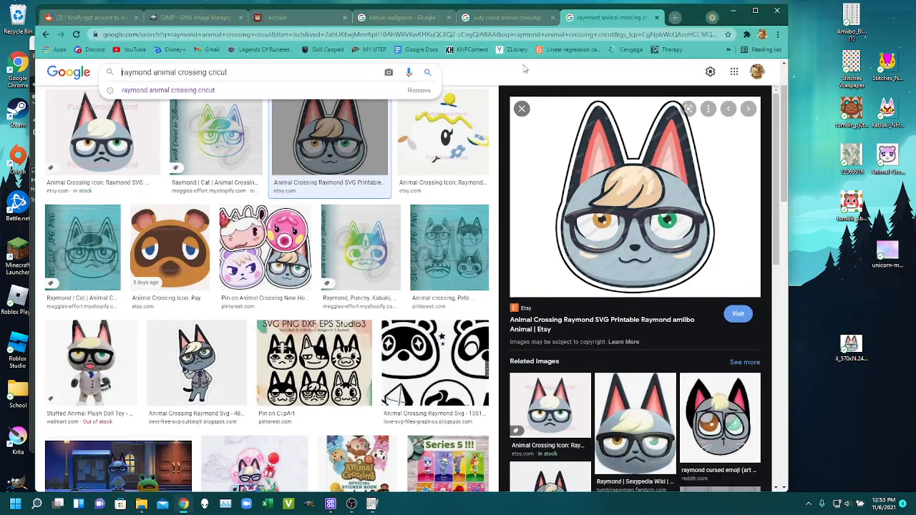
click(517, 37)
text(of)
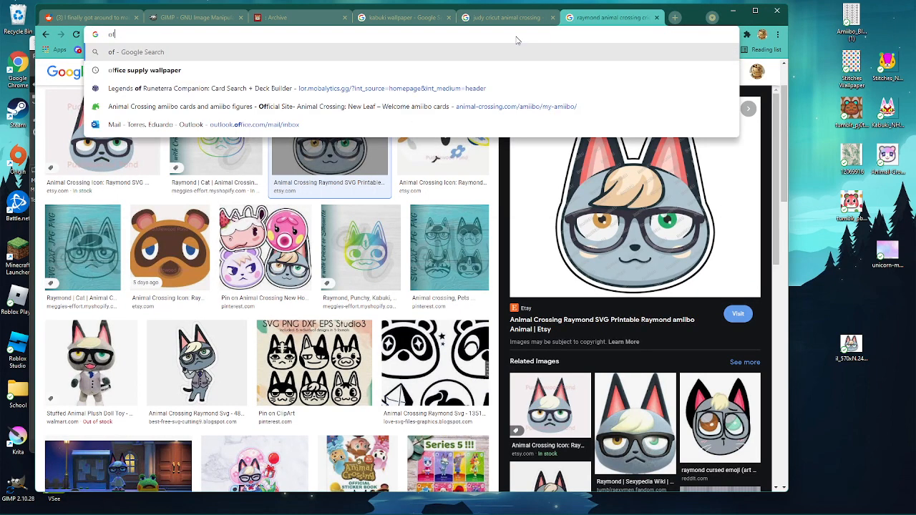
click(408, 70)
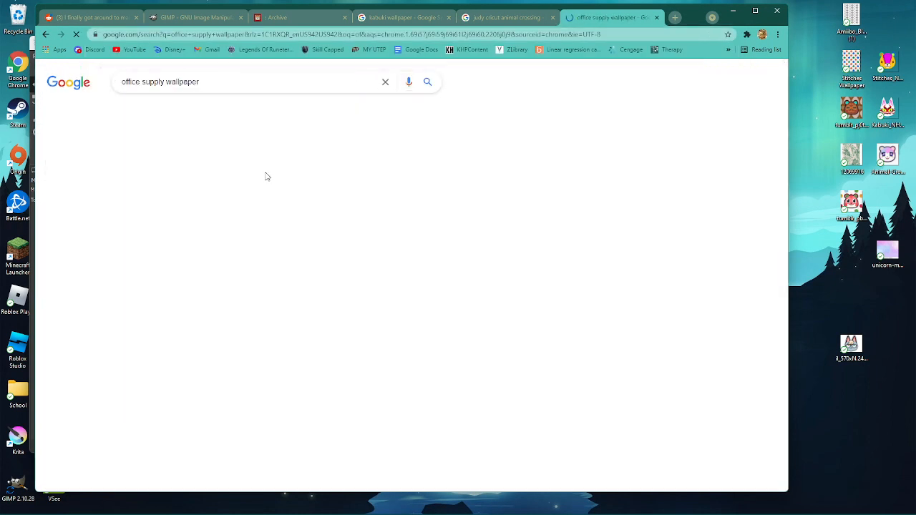
click(170, 111)
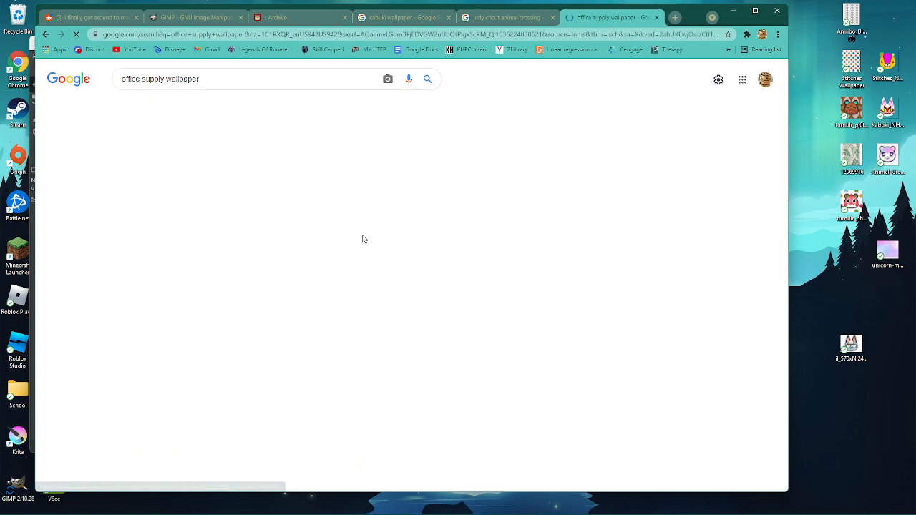
Save the VectorStock office supplies seamless background image to the desktop and import it into GIMP as a new layer.
scroll(394, 244, down, 2)
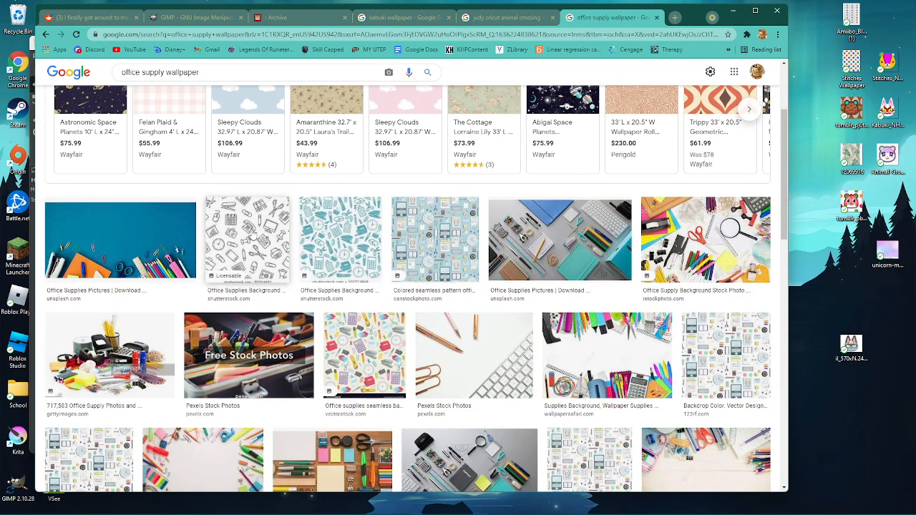
click(737, 361)
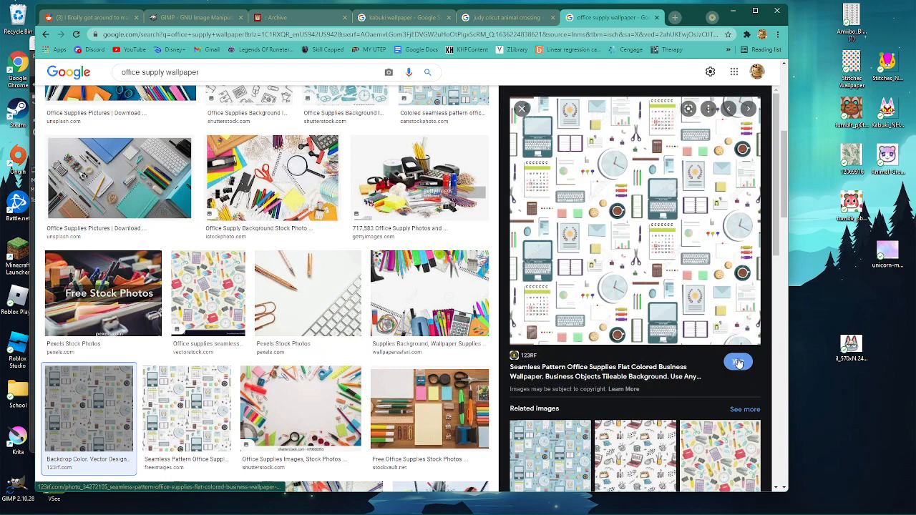
click(720, 456)
drag(633, 235, 445, 270)
click(733, 10)
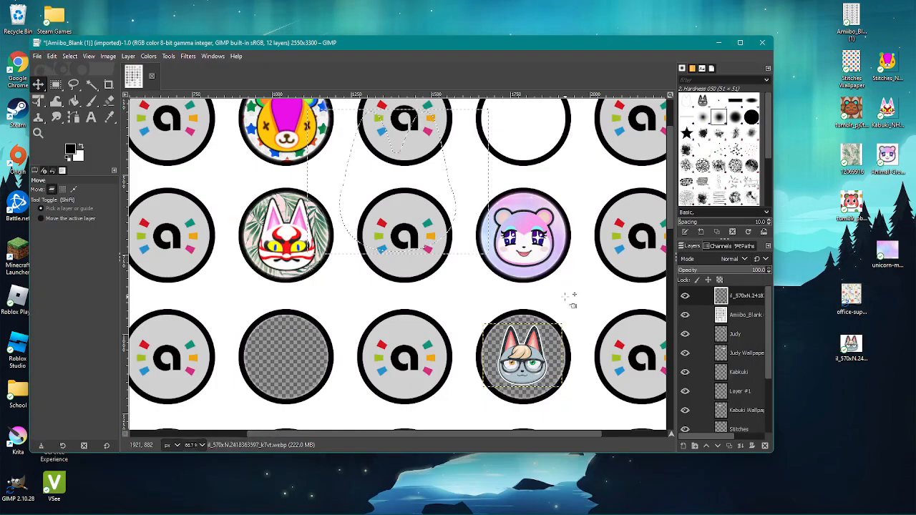
Scale the office supplies pattern layer to 300 px wide and move it over Raymond's circle.
click(128, 56)
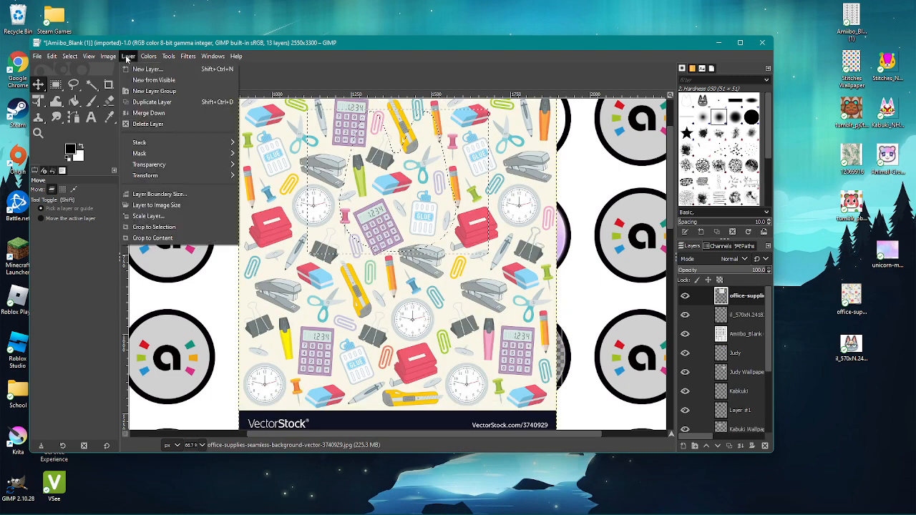
click(147, 215)
text(3)
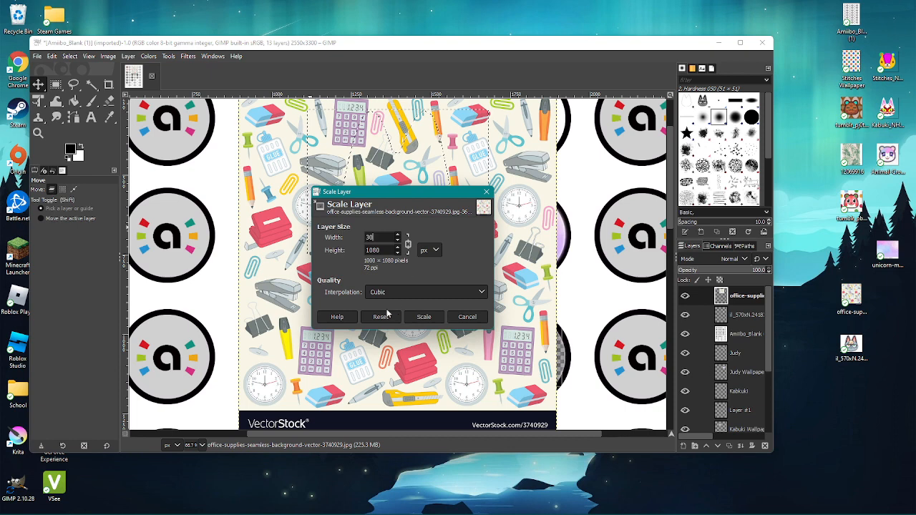
text(0)
click(433, 316)
drag(424, 304, 557, 401)
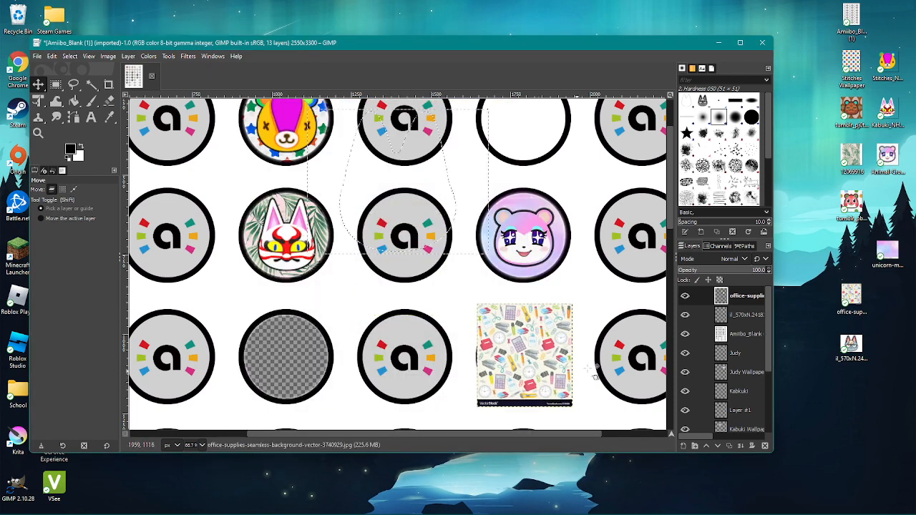
Rename the Raymond icon layer "Raymond" and the office supplies pattern layer "Raymond wallpaper".
double_click(743, 318)
text(Raymon)
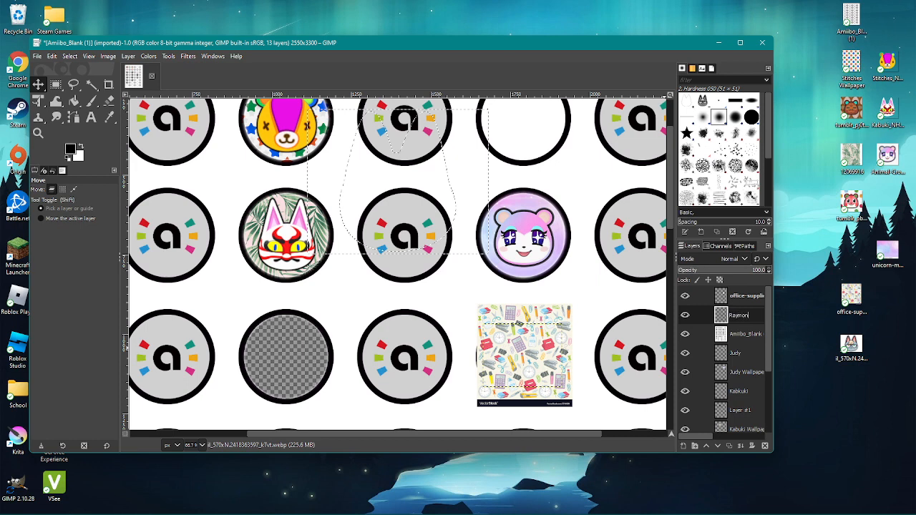
text(d)
key(Return)
double_click(743, 297)
text(Ray)
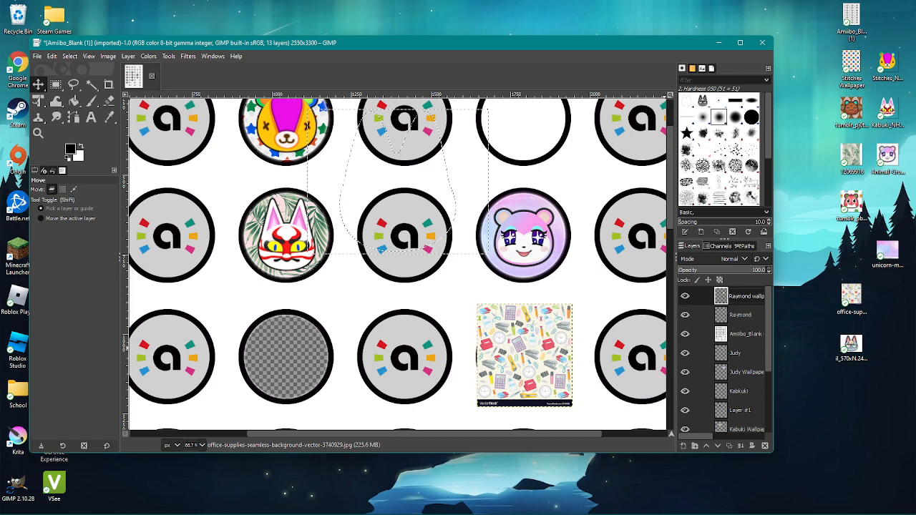
key(Return)
Place the Raymond layer directly beneath the Amiibo_Blank template layer and the Raymond wallpaper layer directly beneath Raymond.
drag(744, 313, 763, 351)
drag(743, 301, 737, 344)
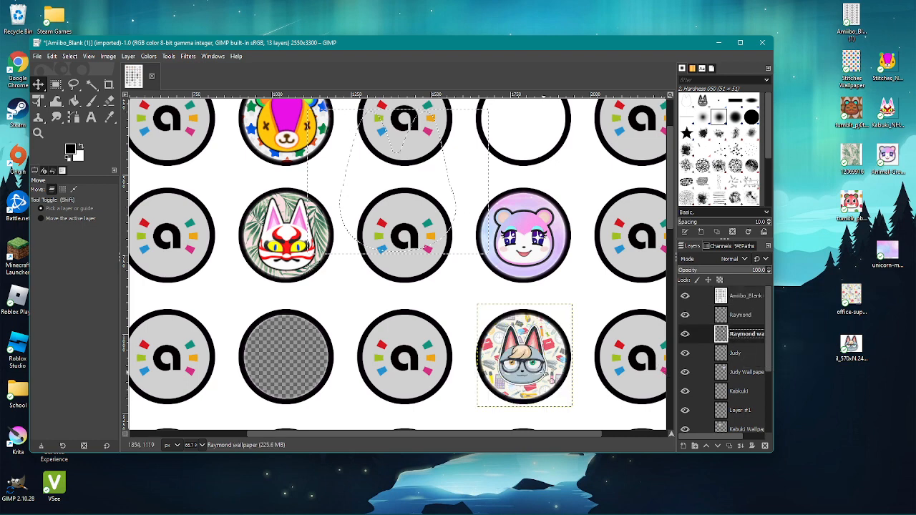
scroll(462, 304, up, 2)
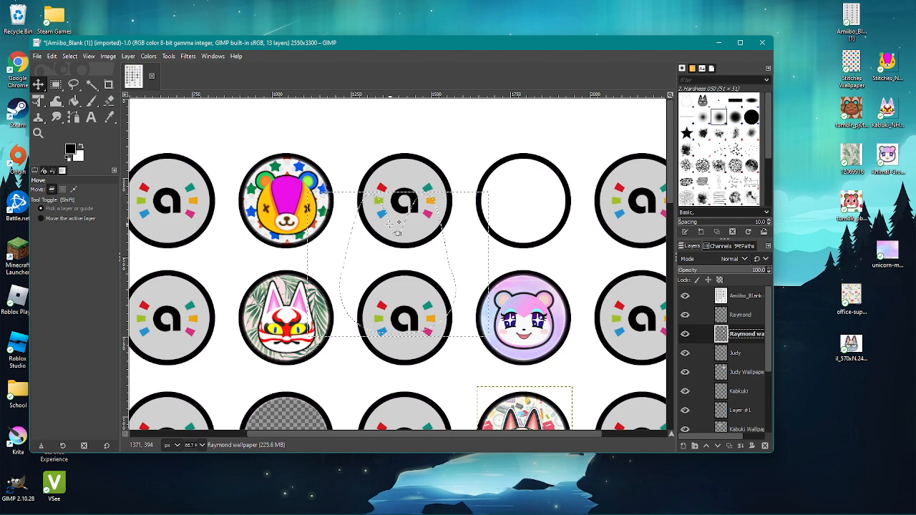
Clear the current selection and make the Amiibo_Blank template layer active.
key(ctrl+shift+a)
scroll(657, 281, down, 3)
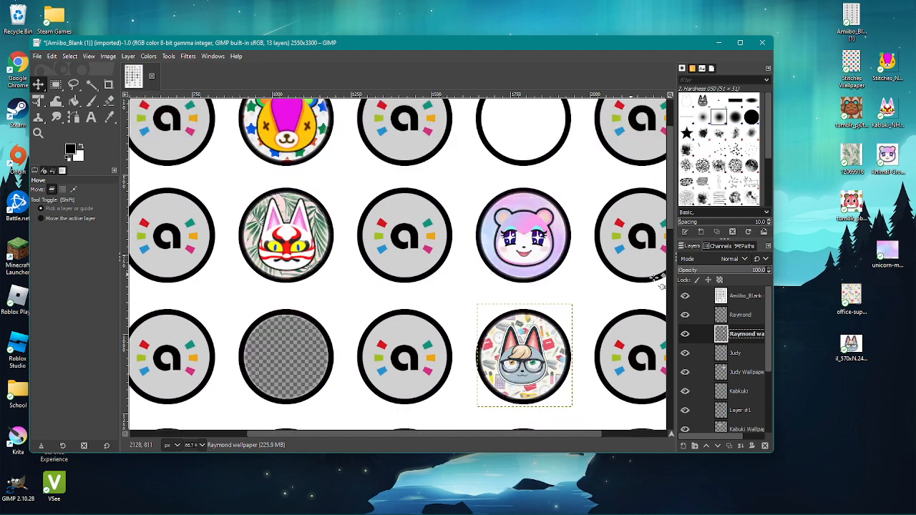
click(715, 296)
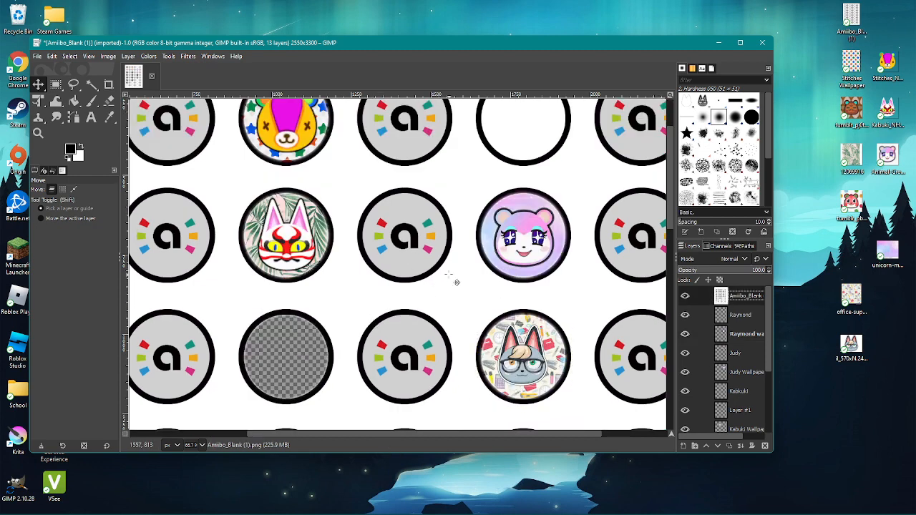
scroll(455, 281, down, 2)
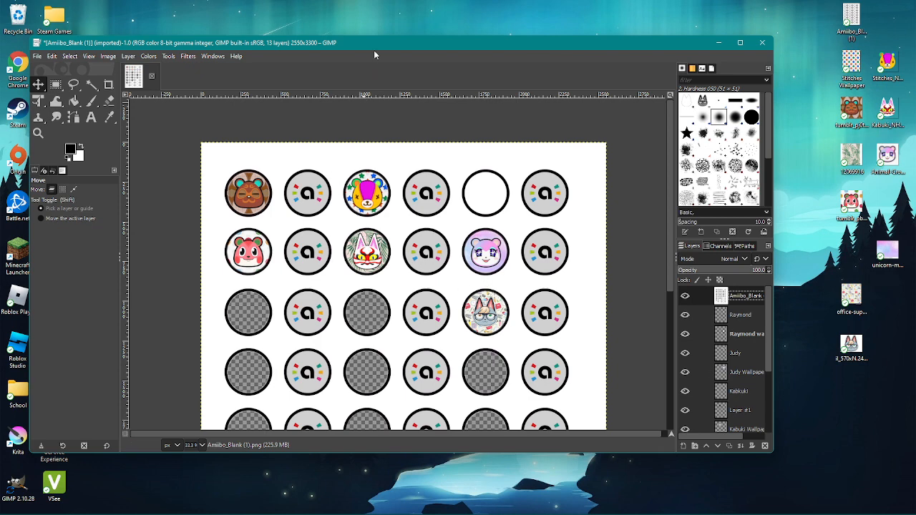
Open the finished Amiibo_Blank.xcf example, look over its completed villager coins, and close it again.
drag(374, 55, 451, 61)
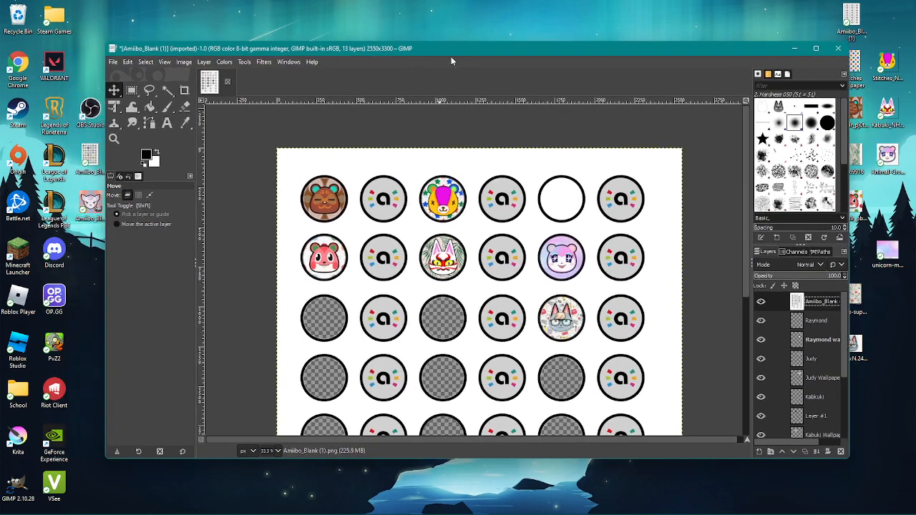
scroll(431, 351, down, 5)
scroll(412, 315, up, 4)
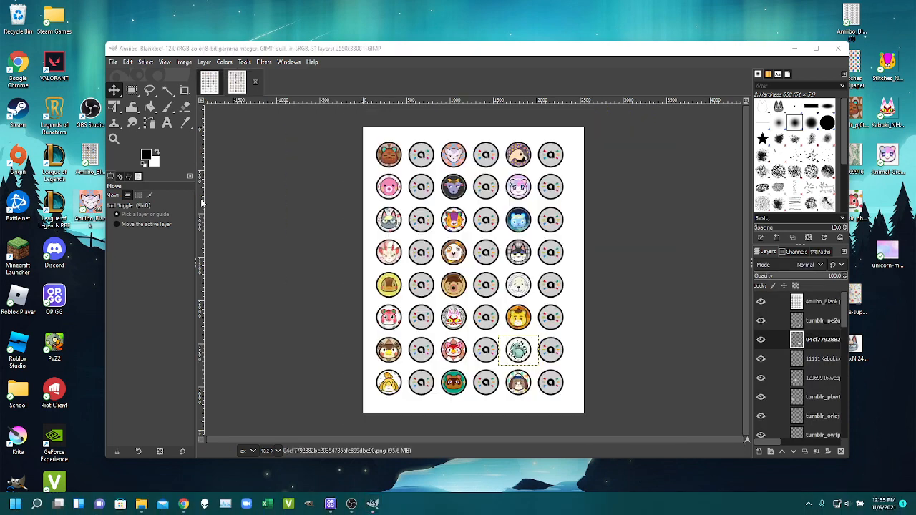
scroll(503, 235, up, 1)
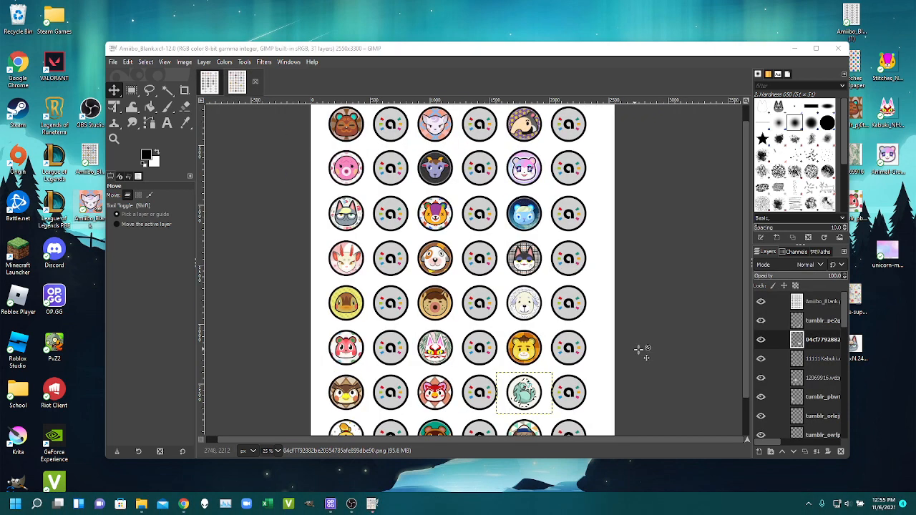
drag(744, 329, 746, 301)
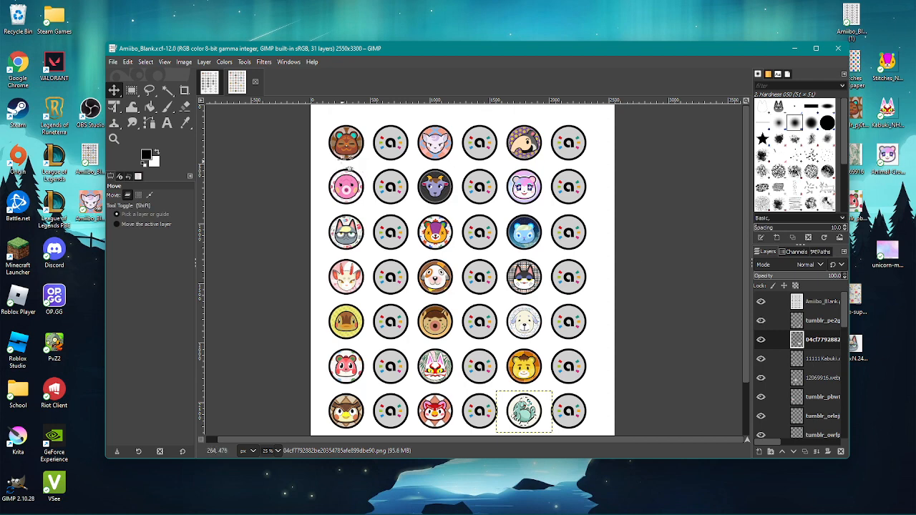
scroll(512, 143, down, 2)
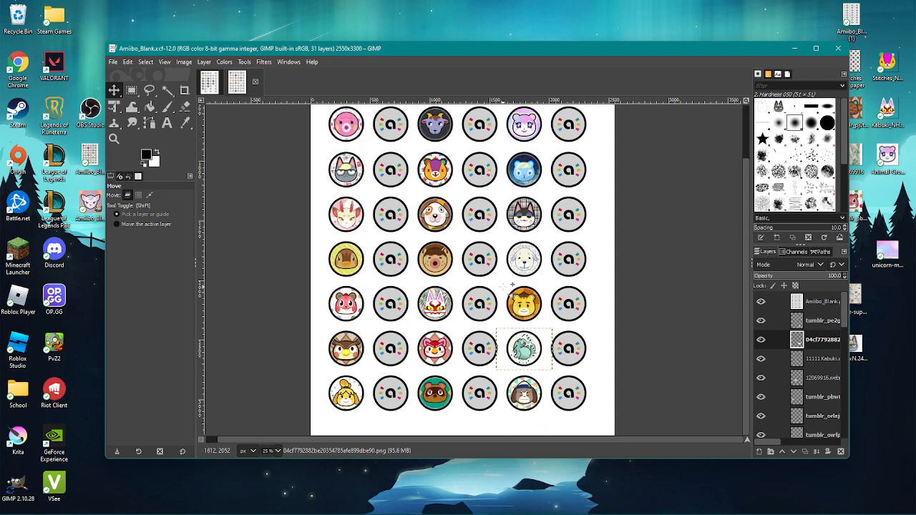
scroll(549, 325, up, 2)
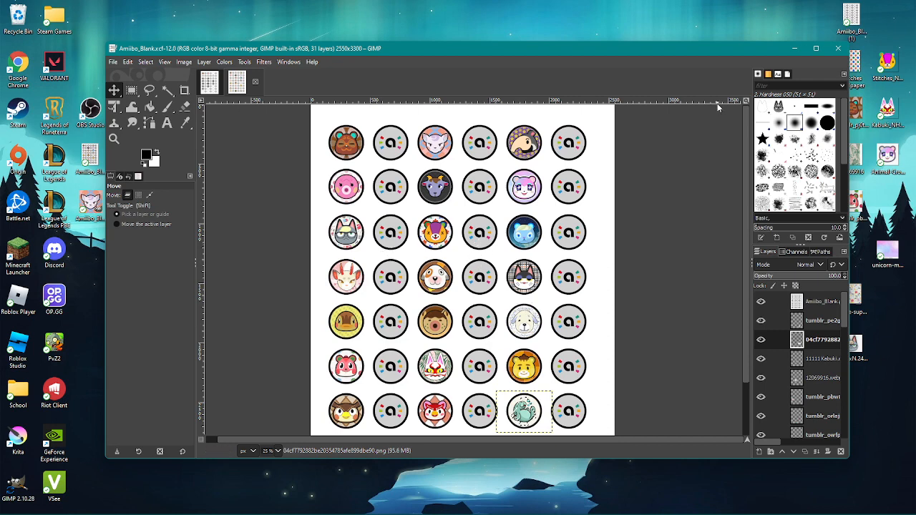
click(256, 82)
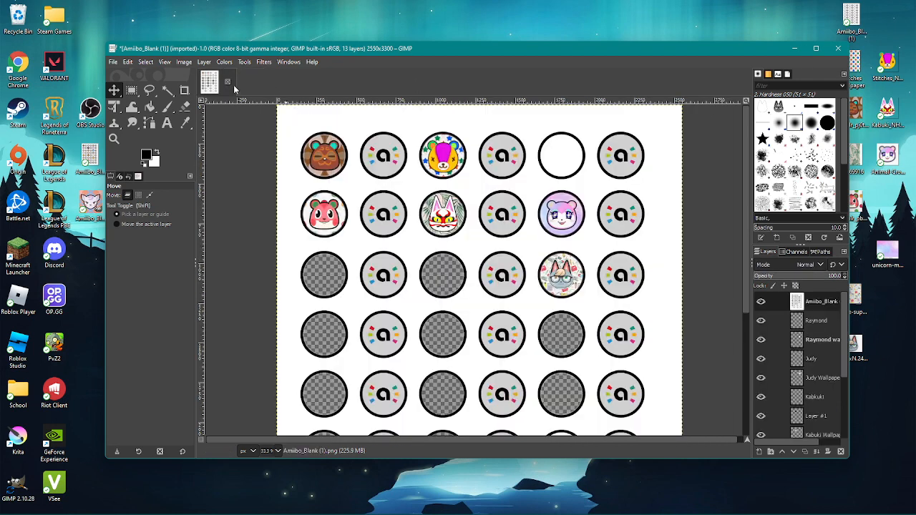
Begin exporting the coin sheet to the Desktop folder under the name "Amiibo Coin Template".
click(113, 63)
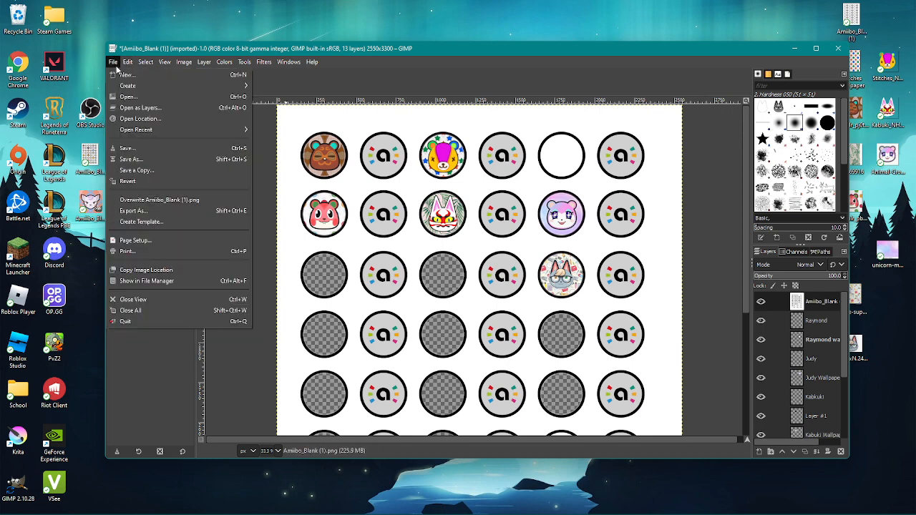
click(150, 211)
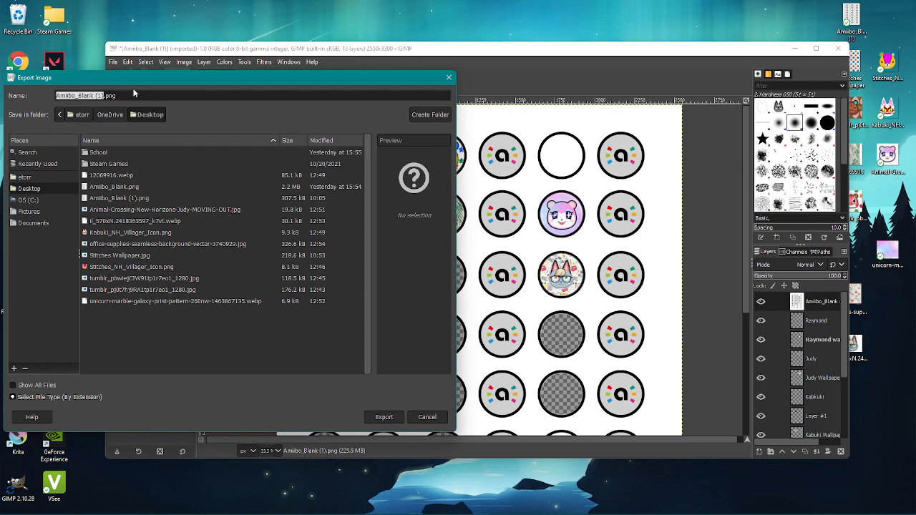
click(120, 93)
key(ctrl+a)
text(Ami)
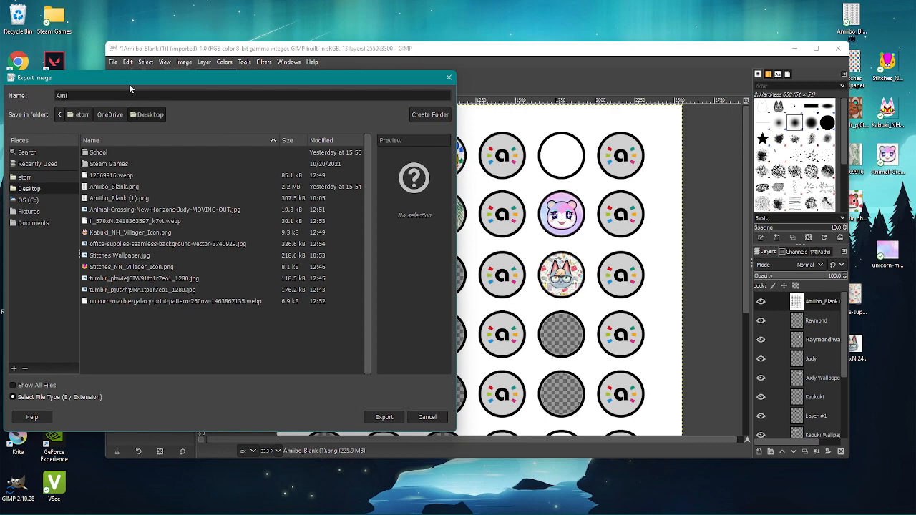
text(ibo Coin Template)
Choose PNG image as the export file type and export with the default PNG options.
click(32, 398)
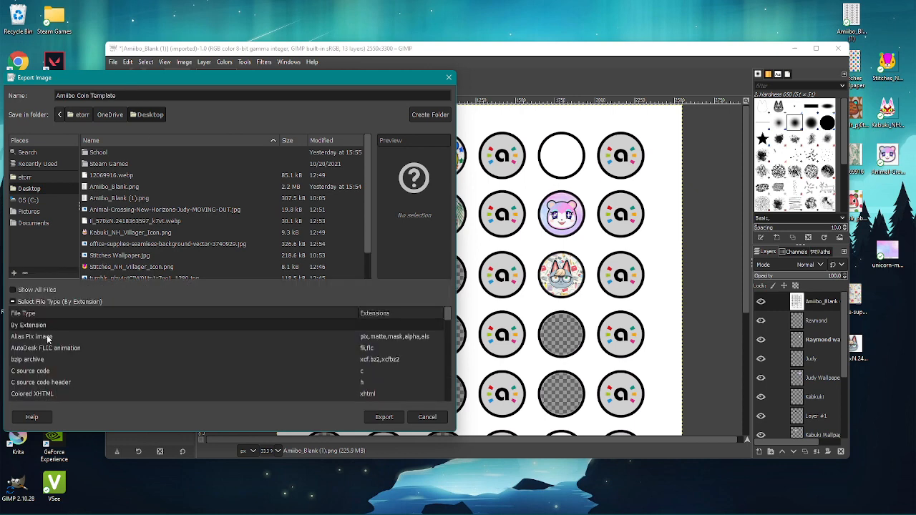
scroll(47, 337, down, 5)
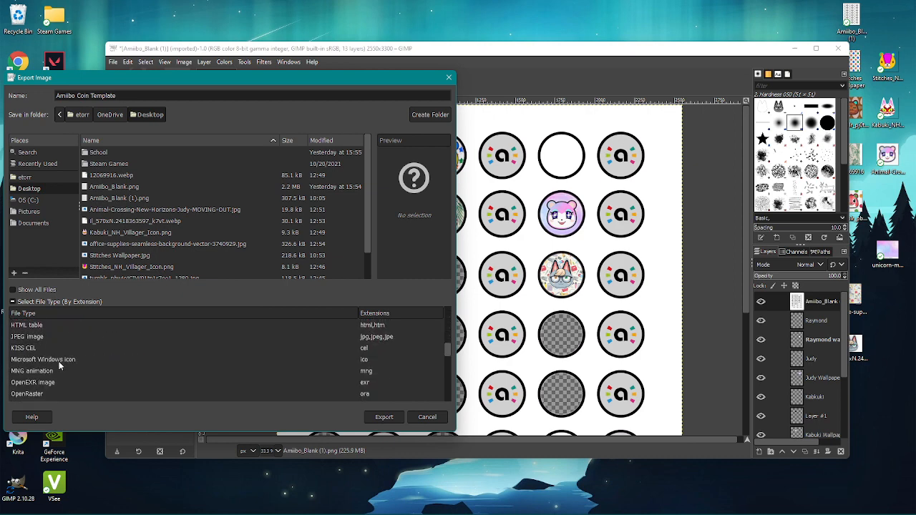
scroll(59, 361, down, 3)
click(32, 363)
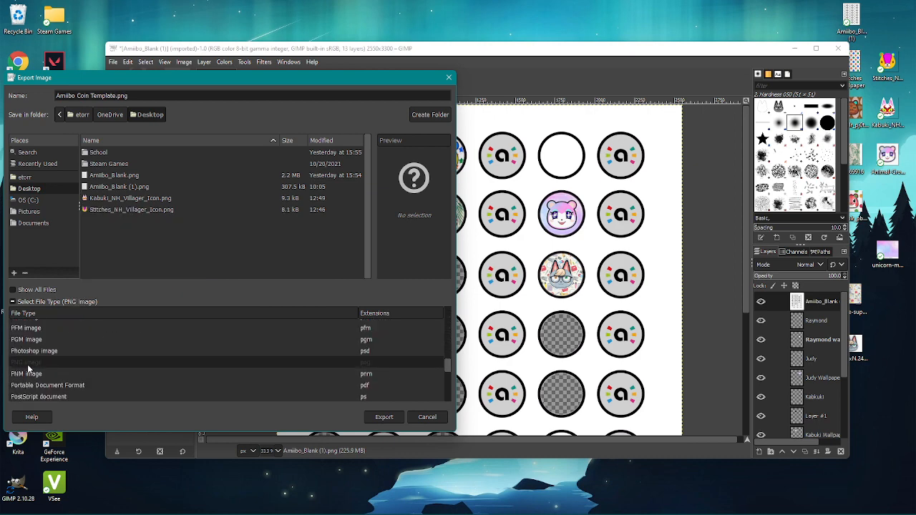
click(383, 418)
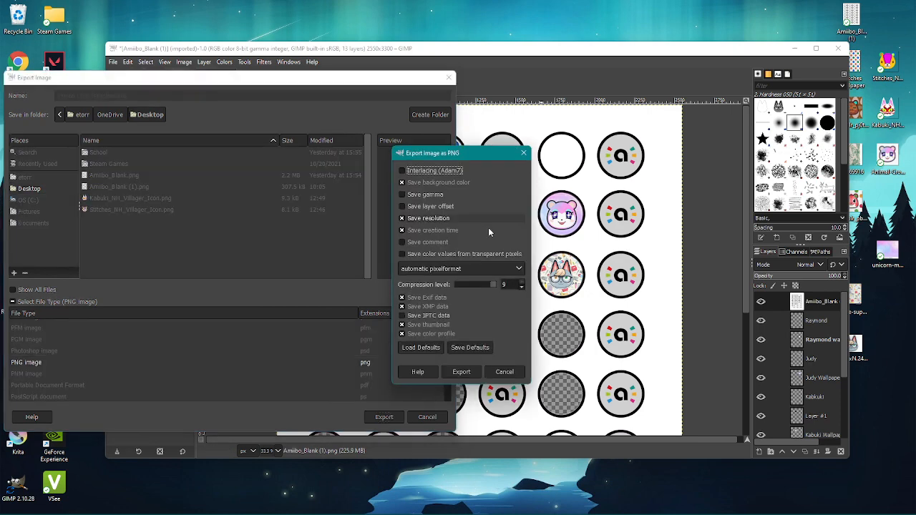
click(461, 373)
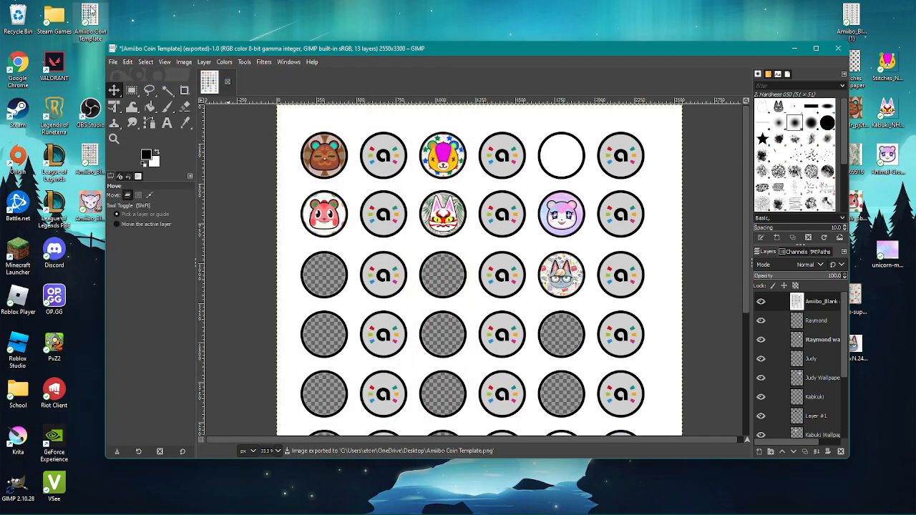
Open the exported Amiibo Coin Template.png from the desktop in Photos and examine how the coins came out.
double_click(91, 16)
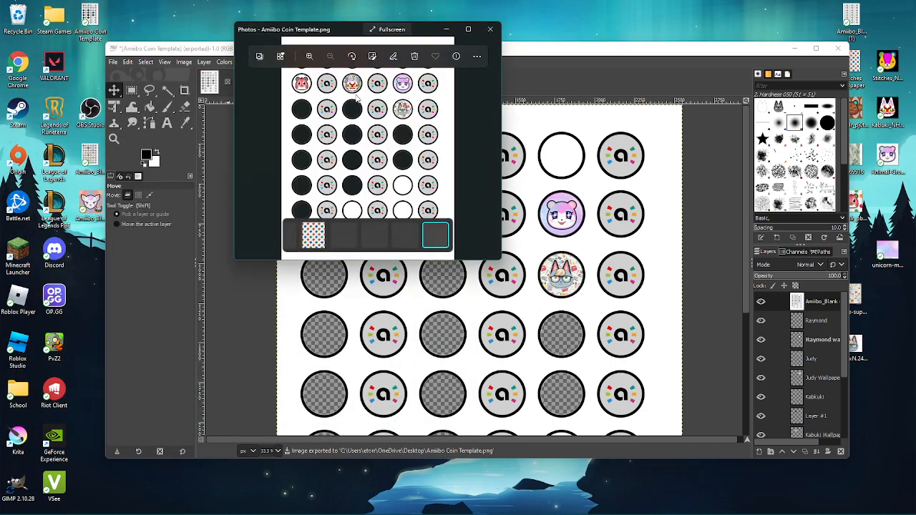
scroll(385, 178, up, 1)
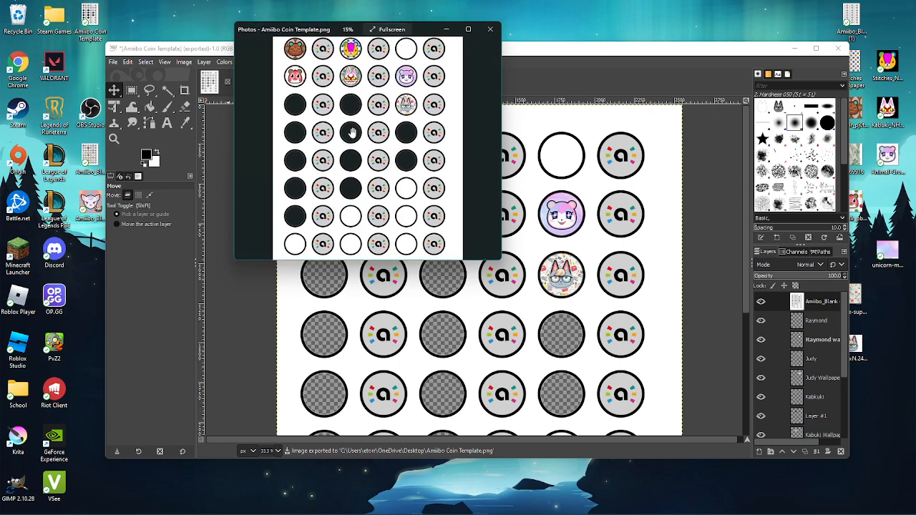
scroll(405, 132, up, 1)
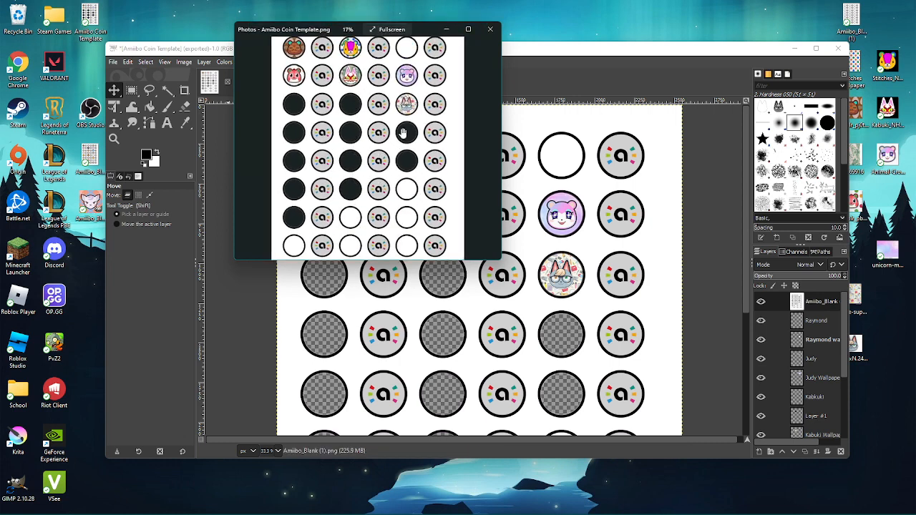
scroll(356, 107, down, 1)
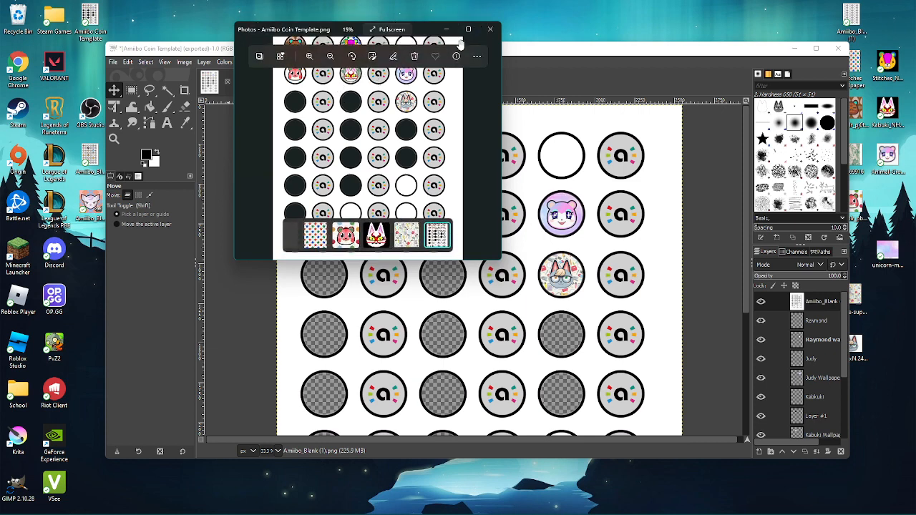
Close the image preview and quit GIMP, discarding the unsaved changes.
click(491, 29)
click(839, 48)
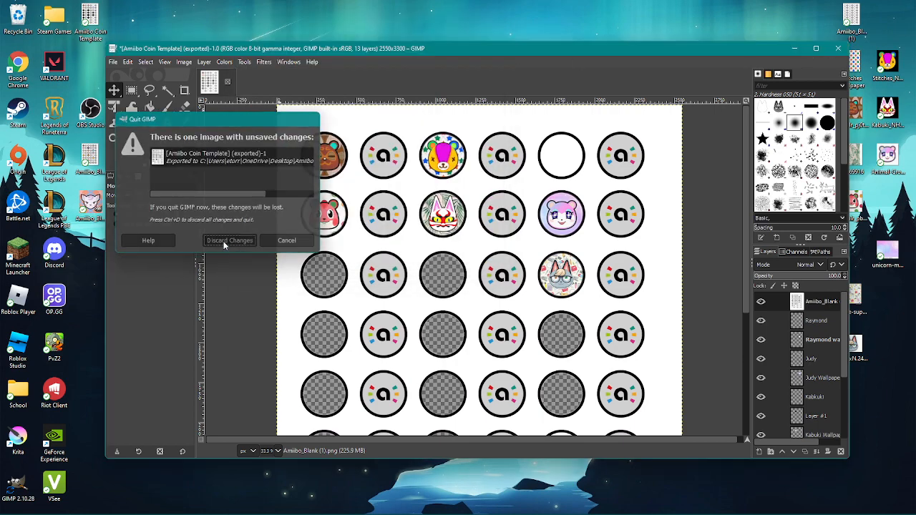
click(223, 242)
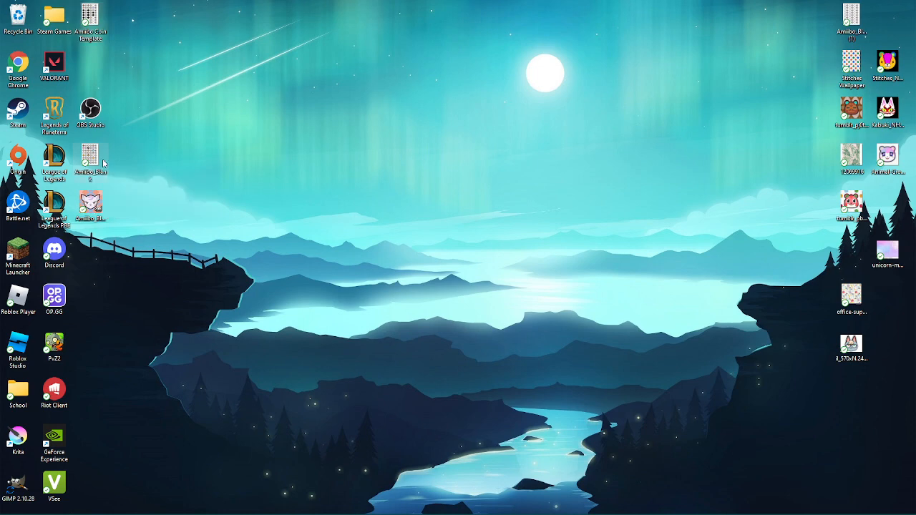
Open the finished Amiibo_Blank.png from the desktop, examine the full coin sheet enlarged, and close the viewer.
double_click(99, 162)
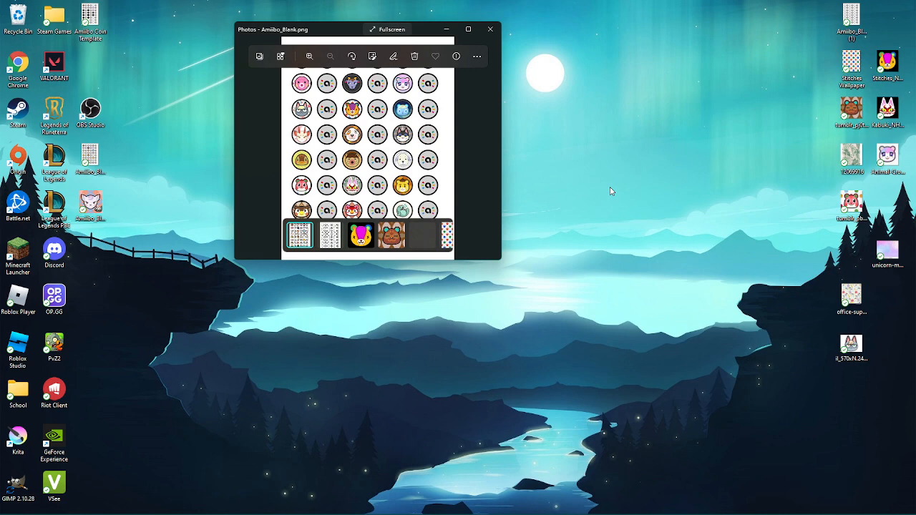
drag(678, 6, 720, 309)
drag(742, 4, 785, 386)
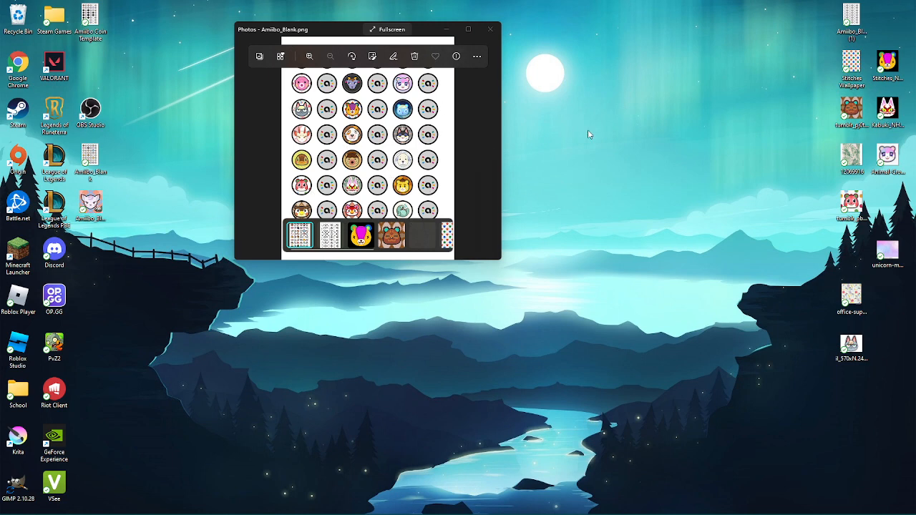
drag(567, 58, 612, 325)
drag(537, 39, 696, 393)
drag(422, 33, 444, 4)
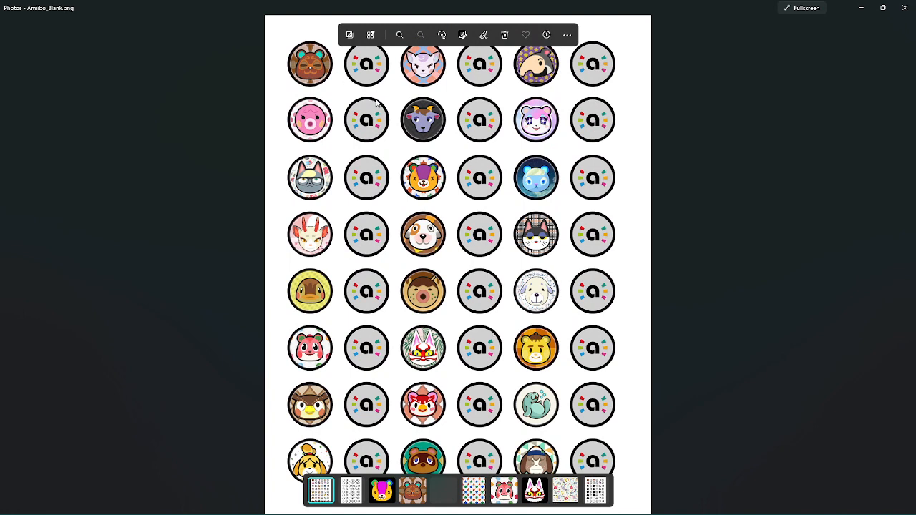
drag(687, 3, 478, 47)
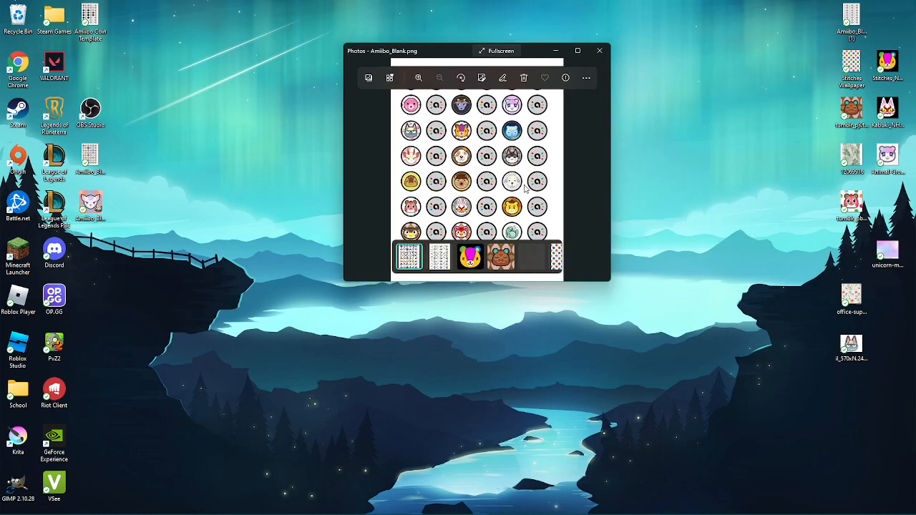
drag(457, 50, 393, 3)
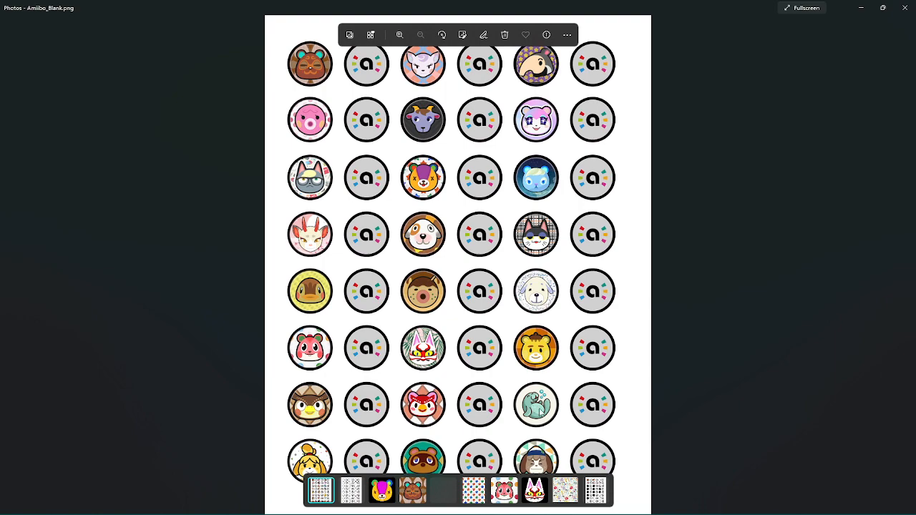
drag(569, 4, 463, 75)
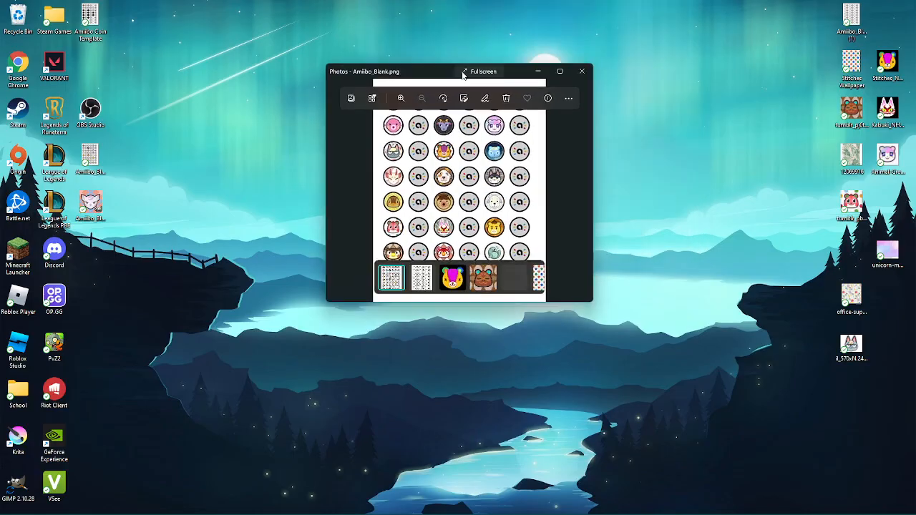
click(581, 72)
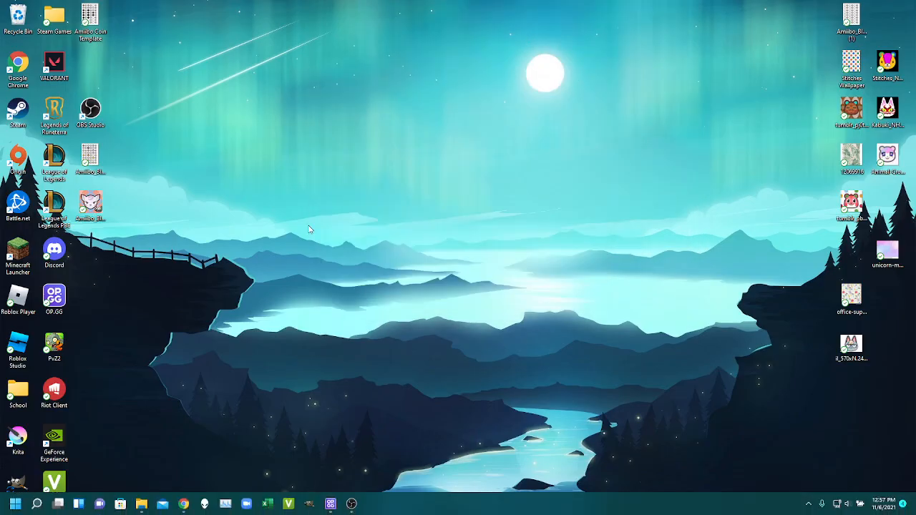